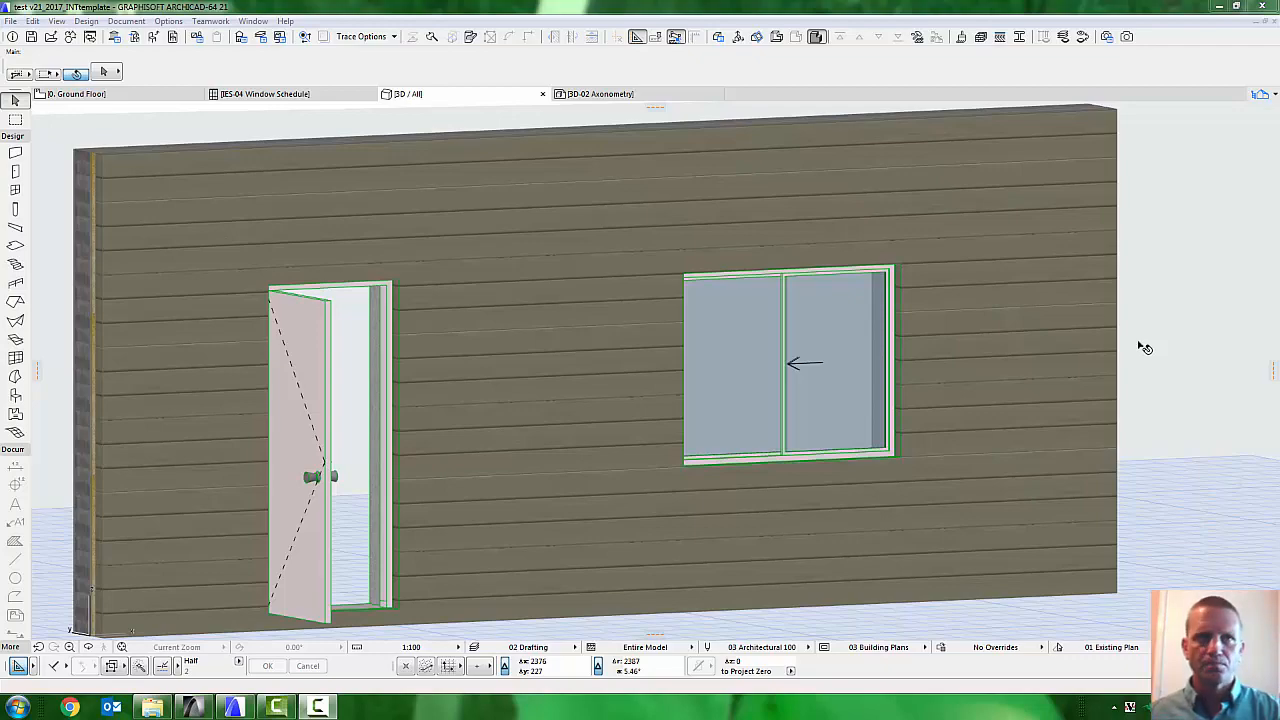
# Step: In the sliding window's component catalogues, set the O'All Shape database to ccLogFramePath_001.xml and its store name to Sliding_01
pyautogui.click(800, 347)
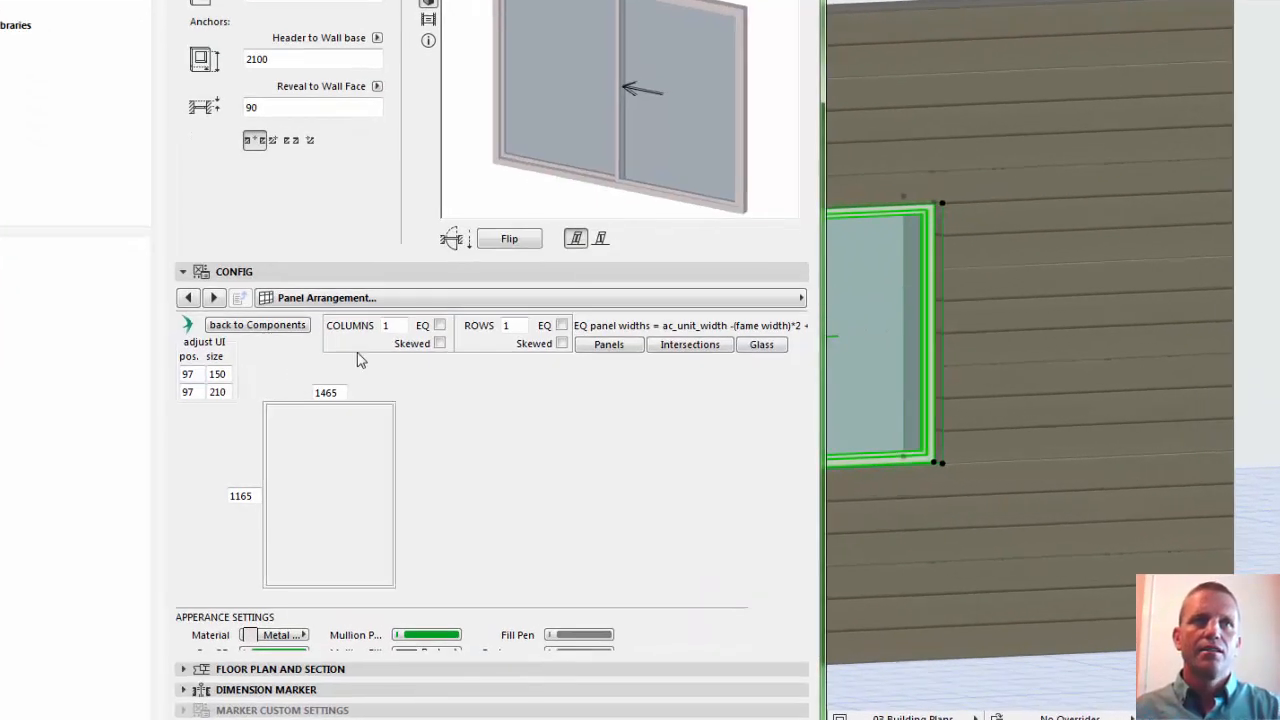
pyautogui.click(264, 325)
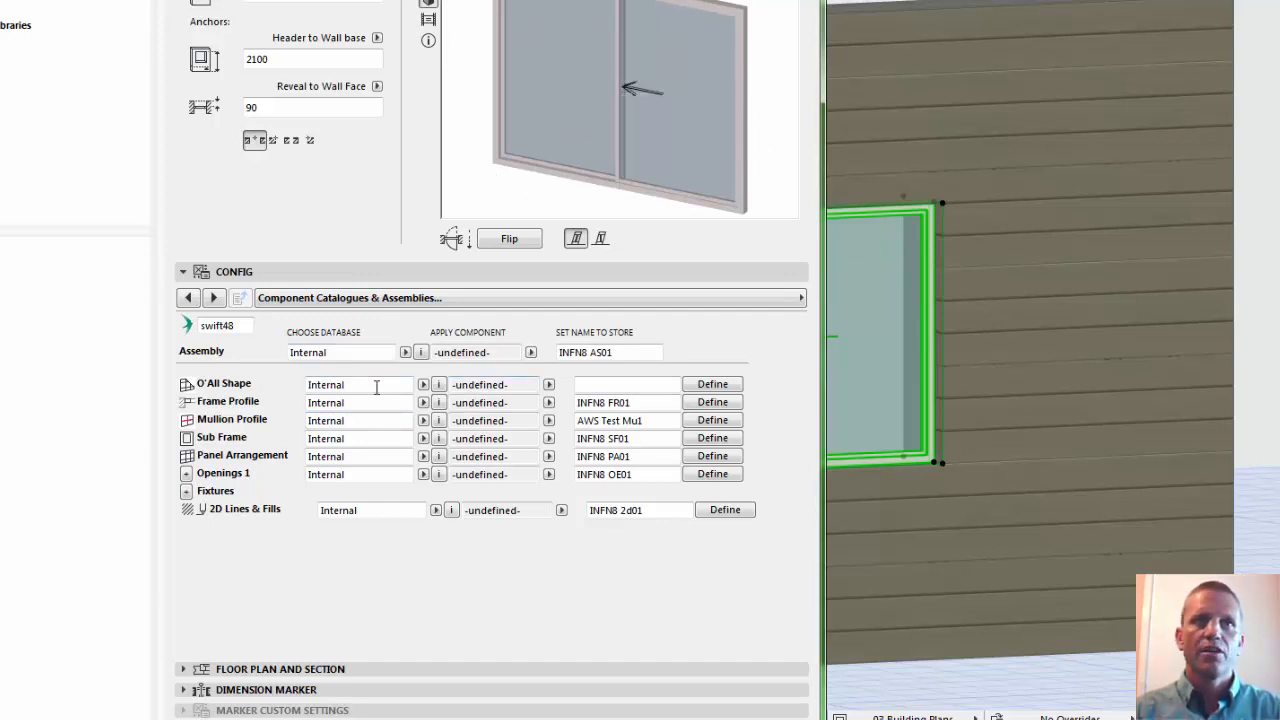
pyautogui.click(423, 385)
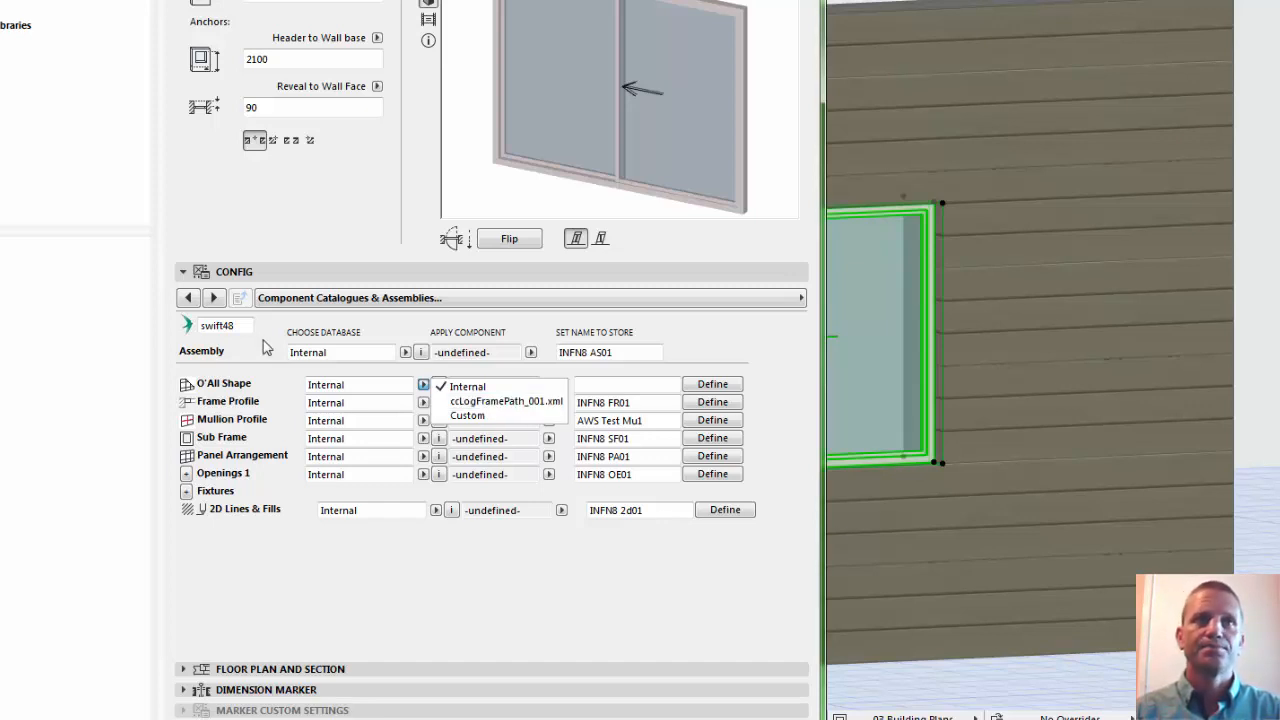
pyautogui.click(495, 401)
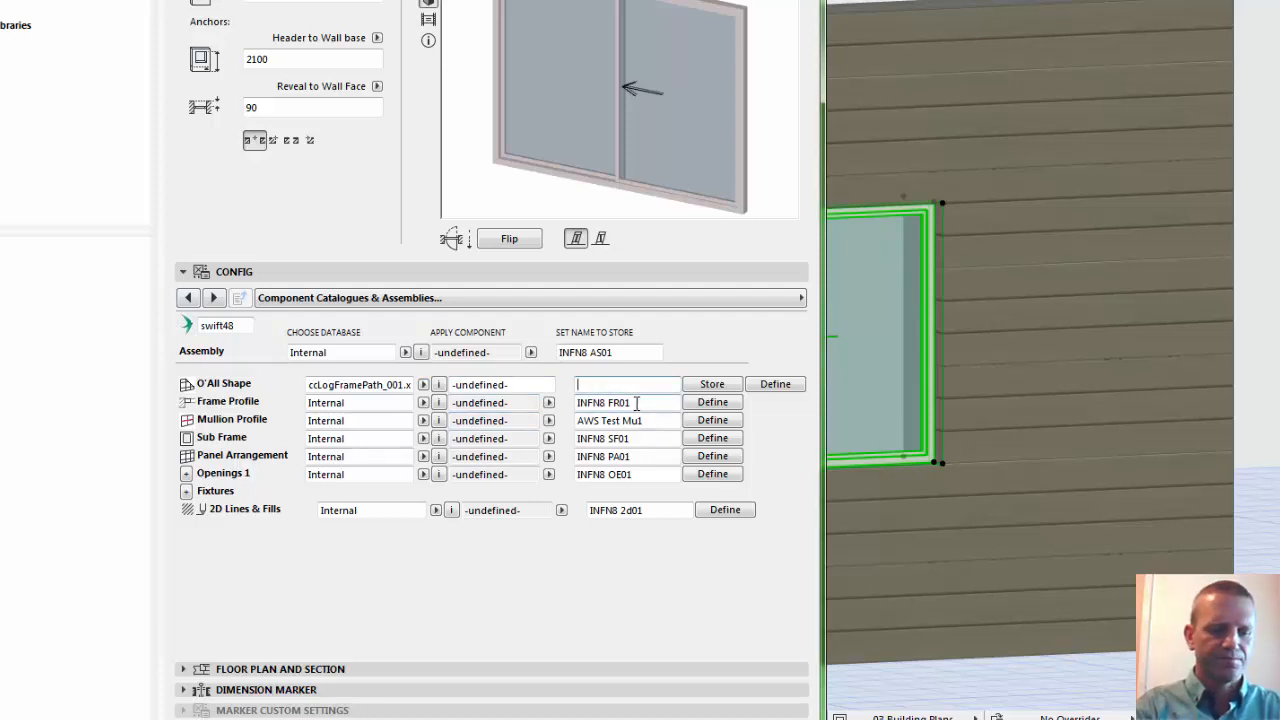
pyautogui.write('Sliding_01')
pyautogui.press('Return')
pyautogui.hotkey('ctrl', 'c')
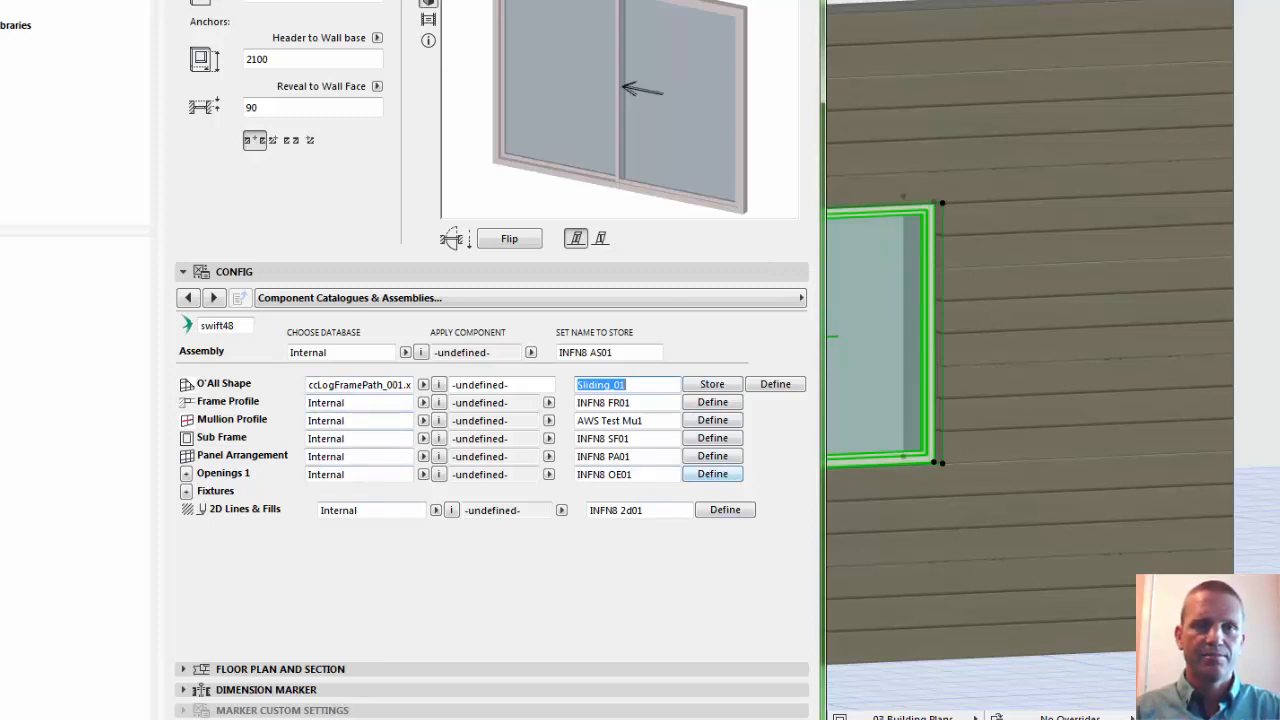
# Step: Confirm the Edamorph model view options with the Infinite Openings catalogue connected, and return to the window's component catalogues
pyautogui.press('Return')
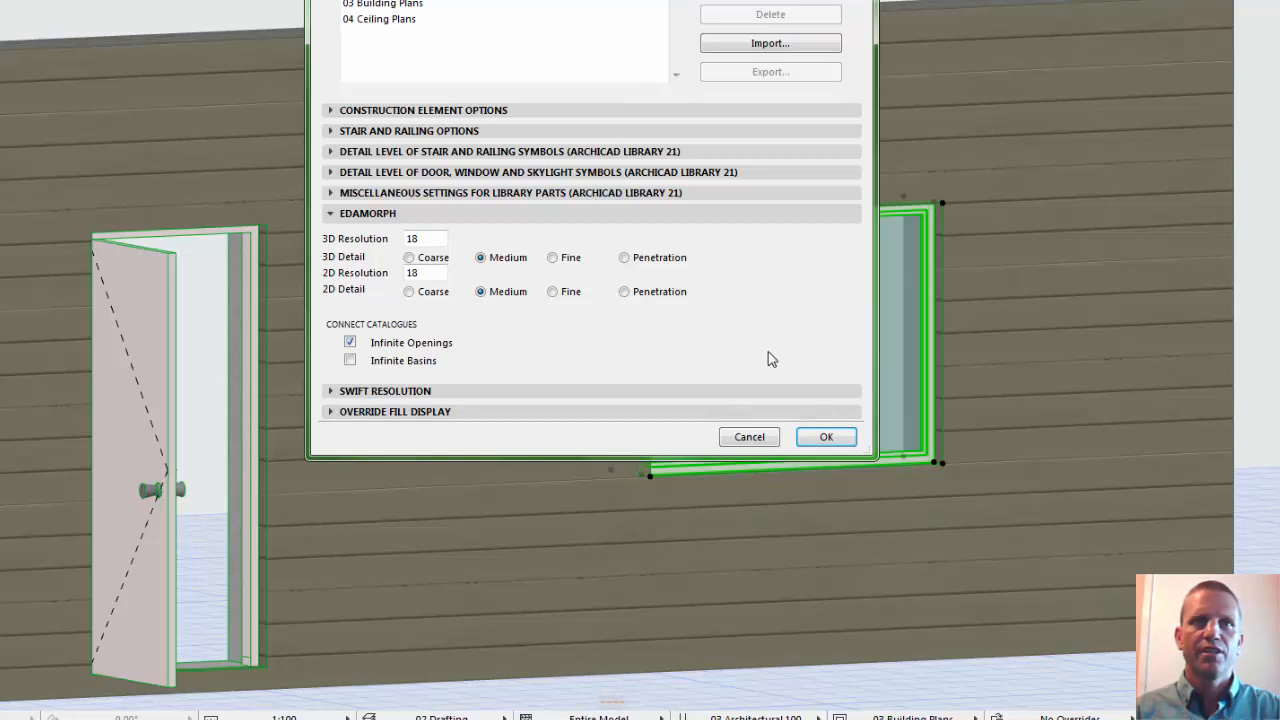
pyautogui.click(832, 441)
pyautogui.doubleClick(729, 400)
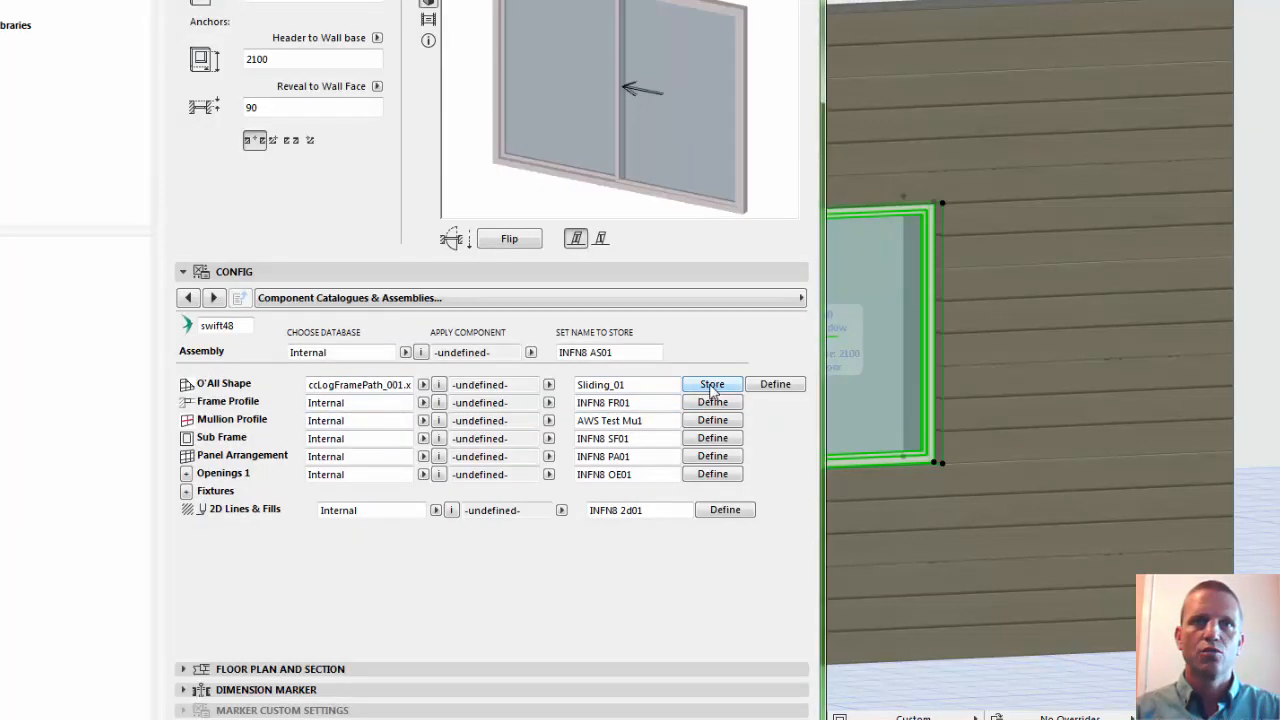
# Step: Refresh the O'All Shape component list and apply the stored component Sliding_01
pyautogui.click(548, 384)
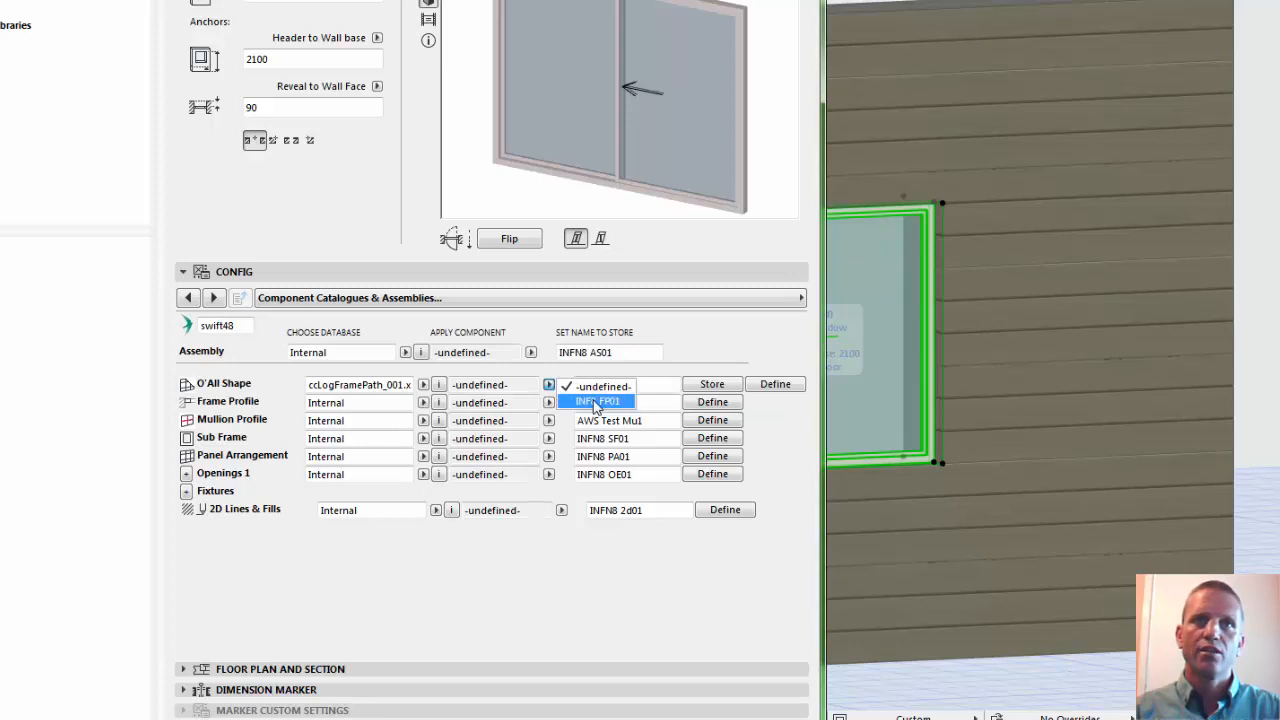
pyautogui.click(548, 386)
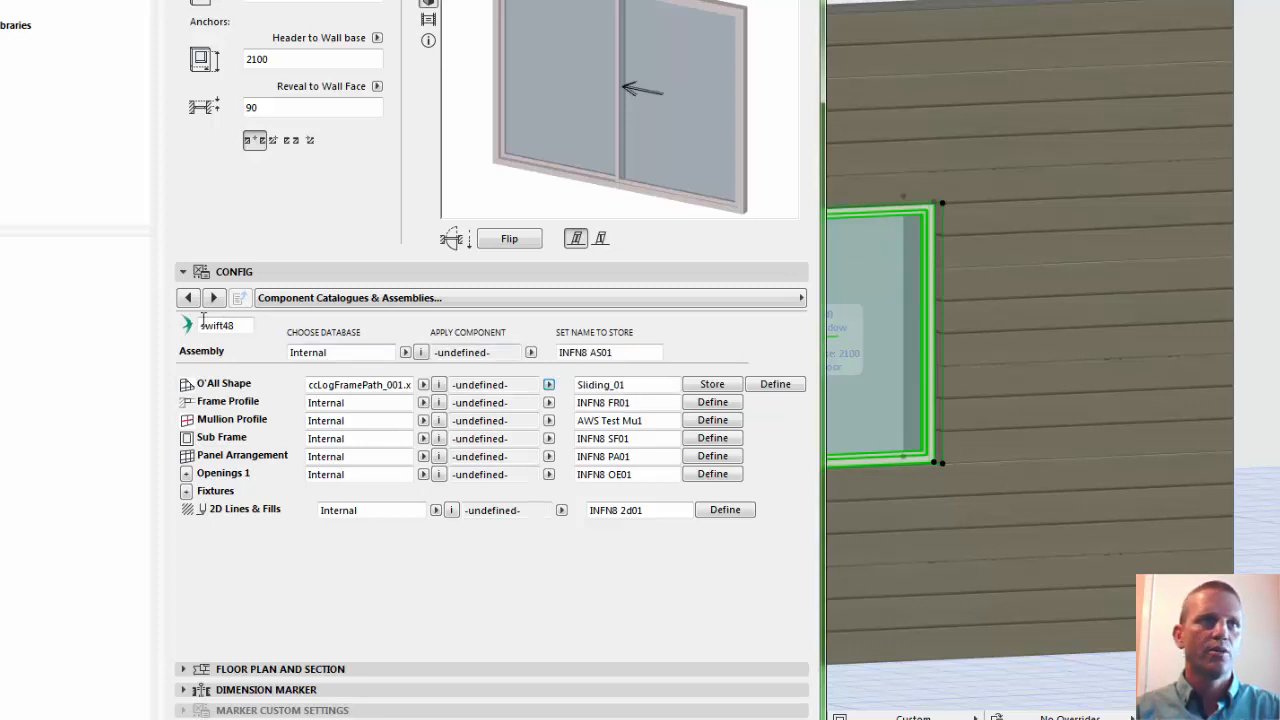
pyautogui.click(188, 297)
pyautogui.click(213, 297)
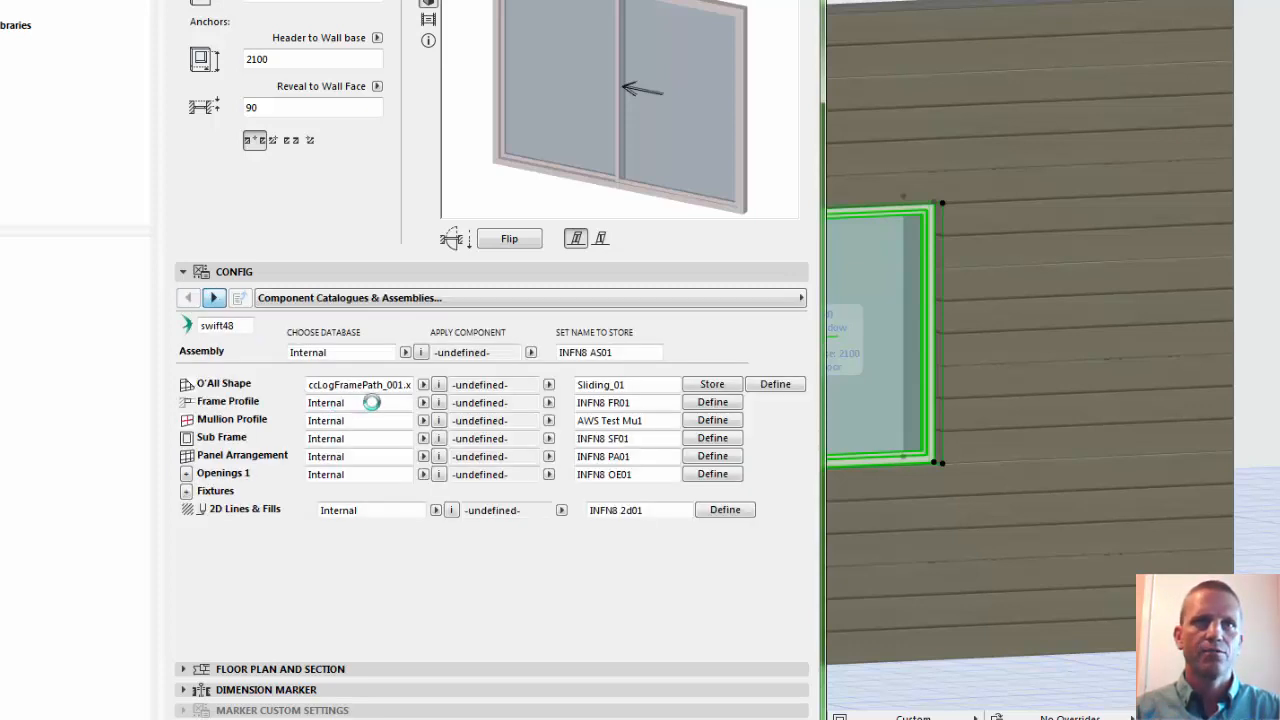
pyautogui.click(548, 384)
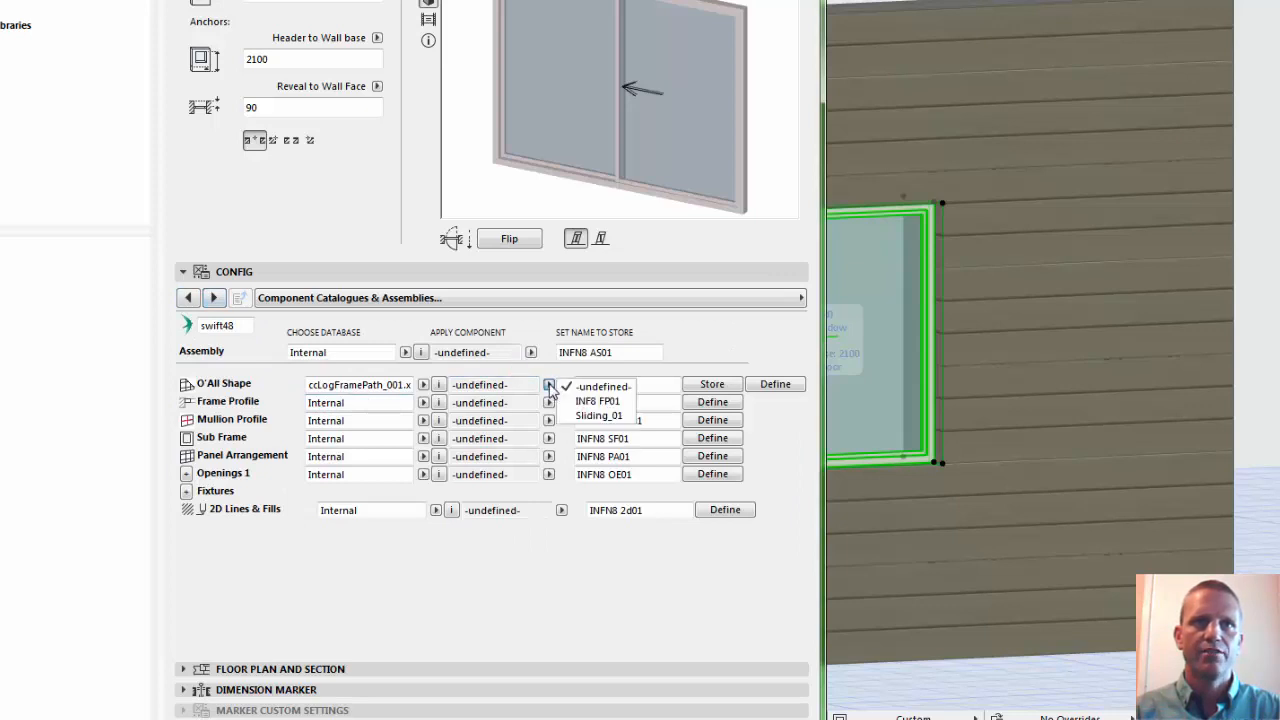
pyautogui.click(598, 415)
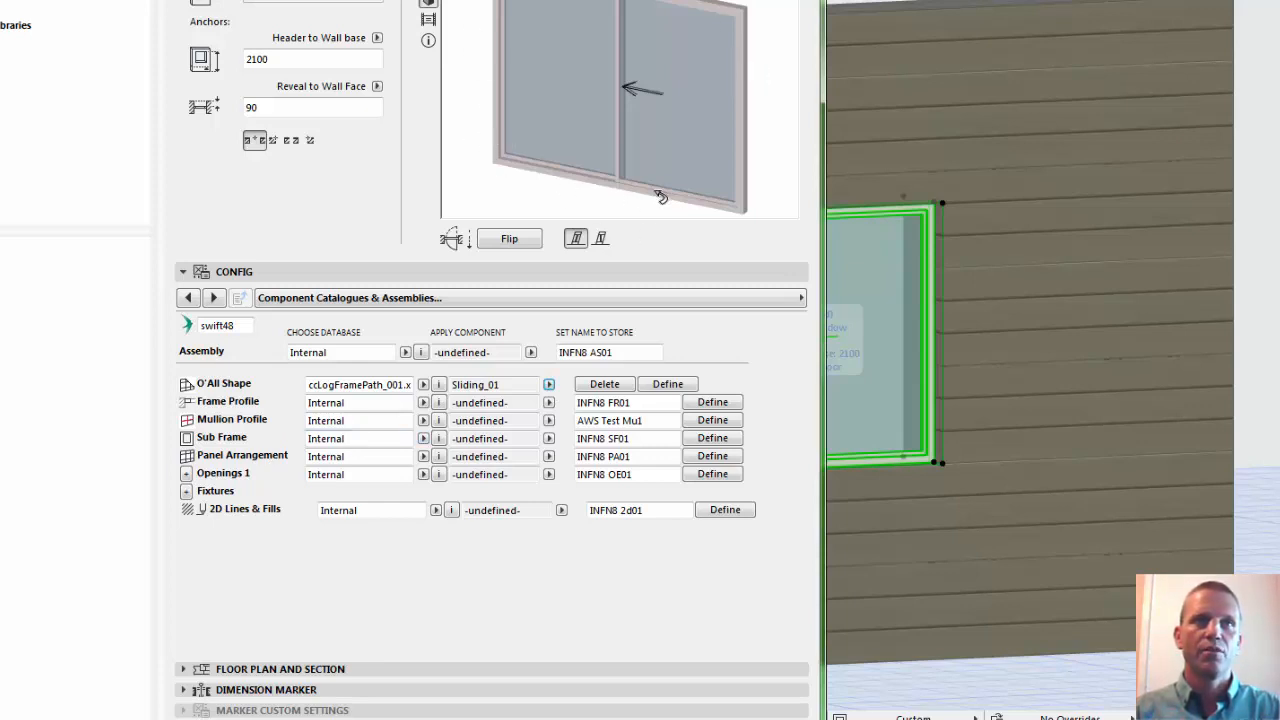
# Step: Set the Panel Arrangement database to ccLogPanelArrange_001.xml and its store name to Sliding_01
pyautogui.click(423, 456)
pyautogui.click(521, 474)
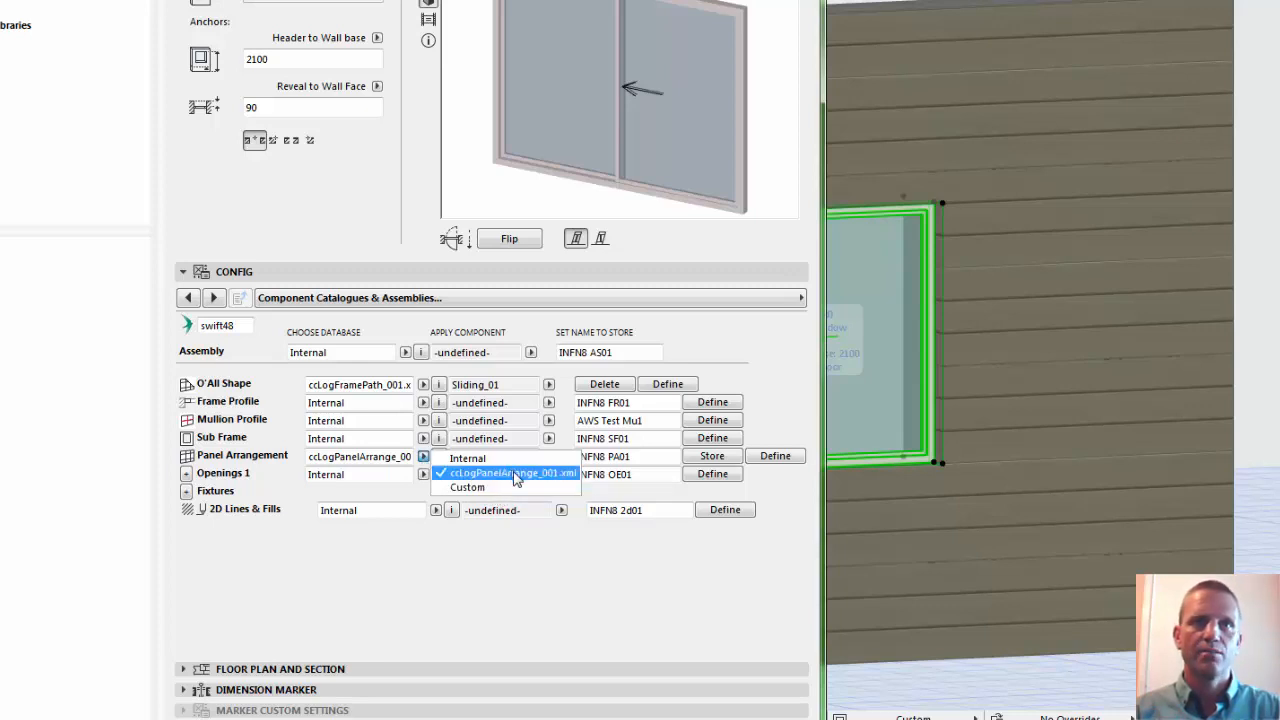
pyautogui.click(515, 479)
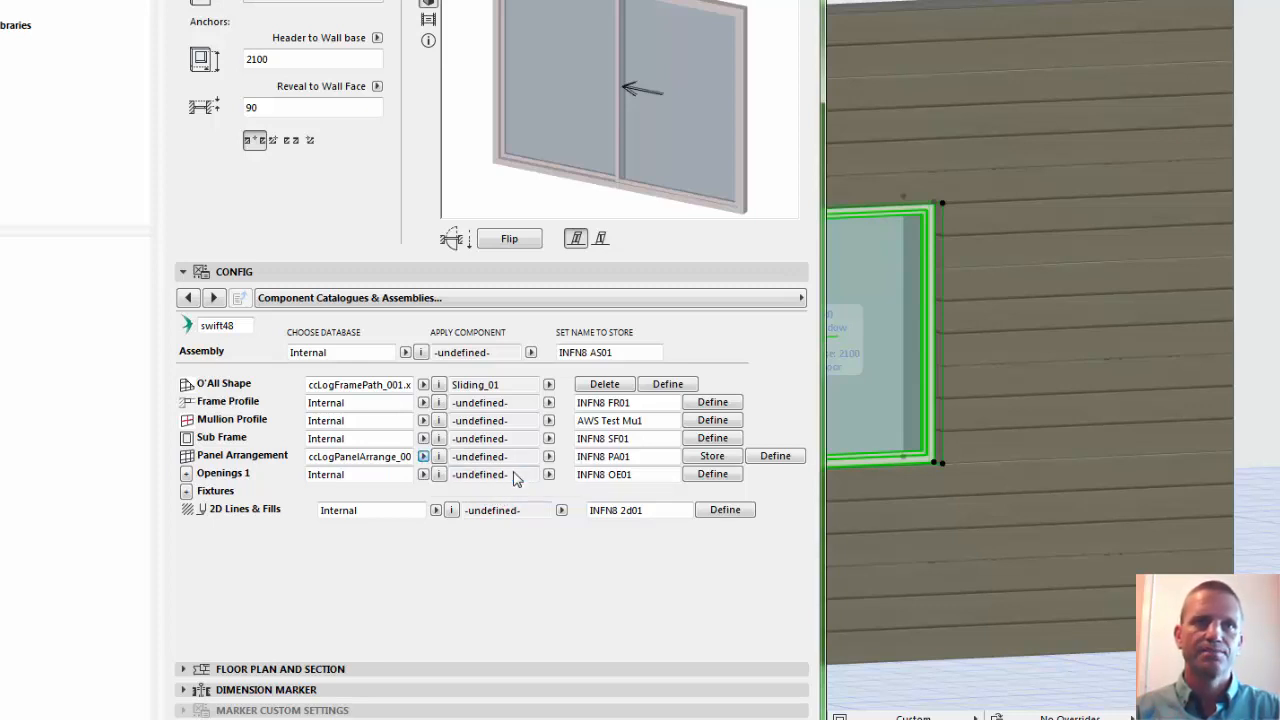
pyautogui.doubleClick(645, 457)
pyautogui.hotkey('ctrl', 'v')
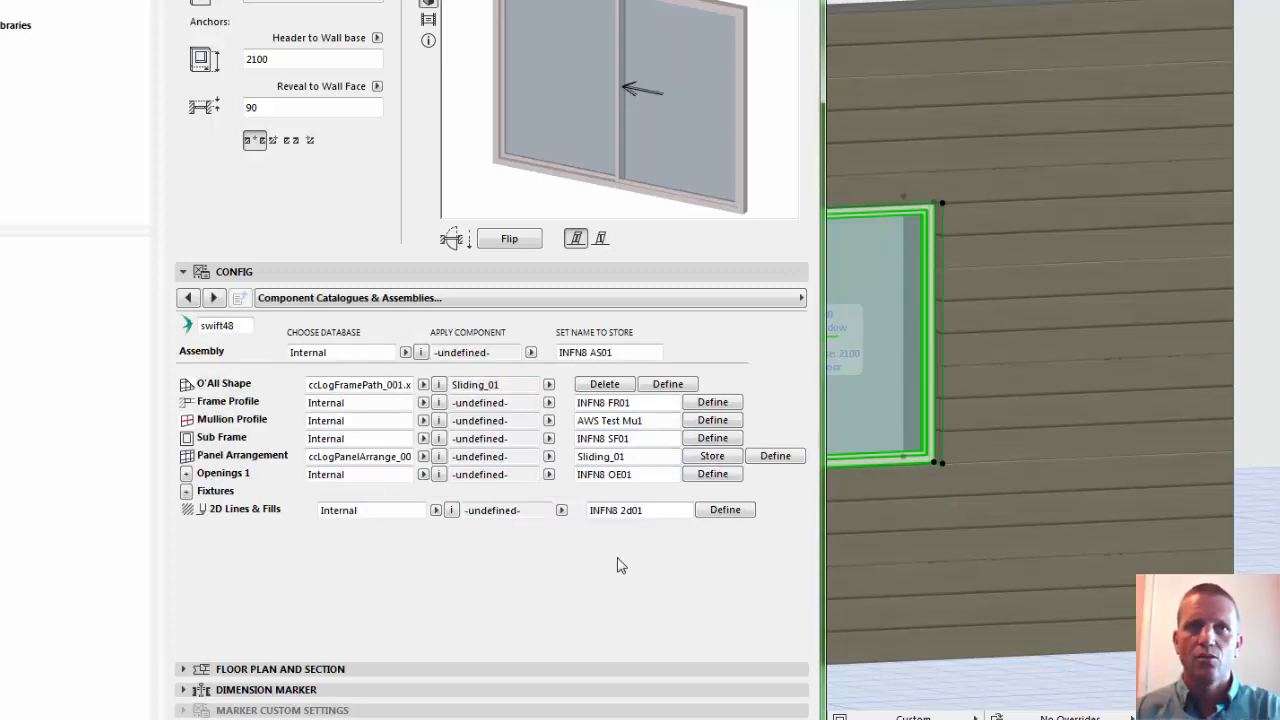
# Step: Expand Openings 1, set the Window Sash database to ccLogWinSash_001.xml, and store the sash under the name Sliding_01
pyautogui.click(186, 474)
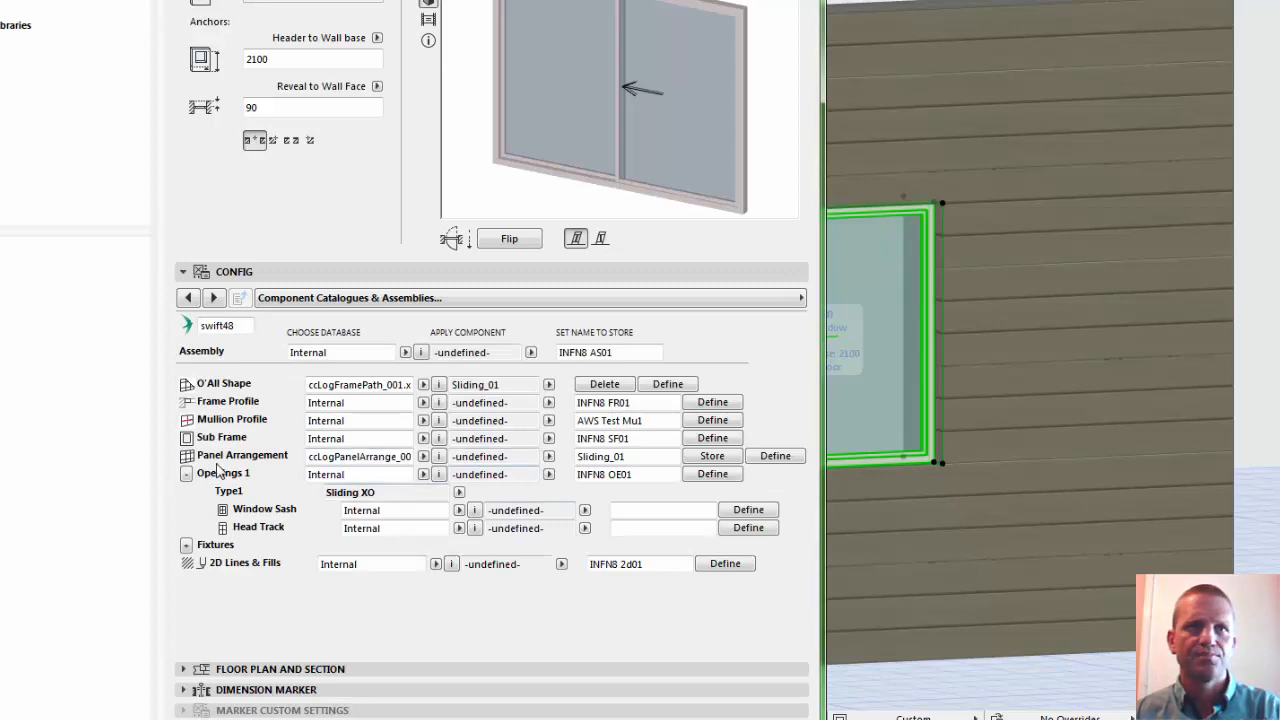
pyautogui.click(459, 492)
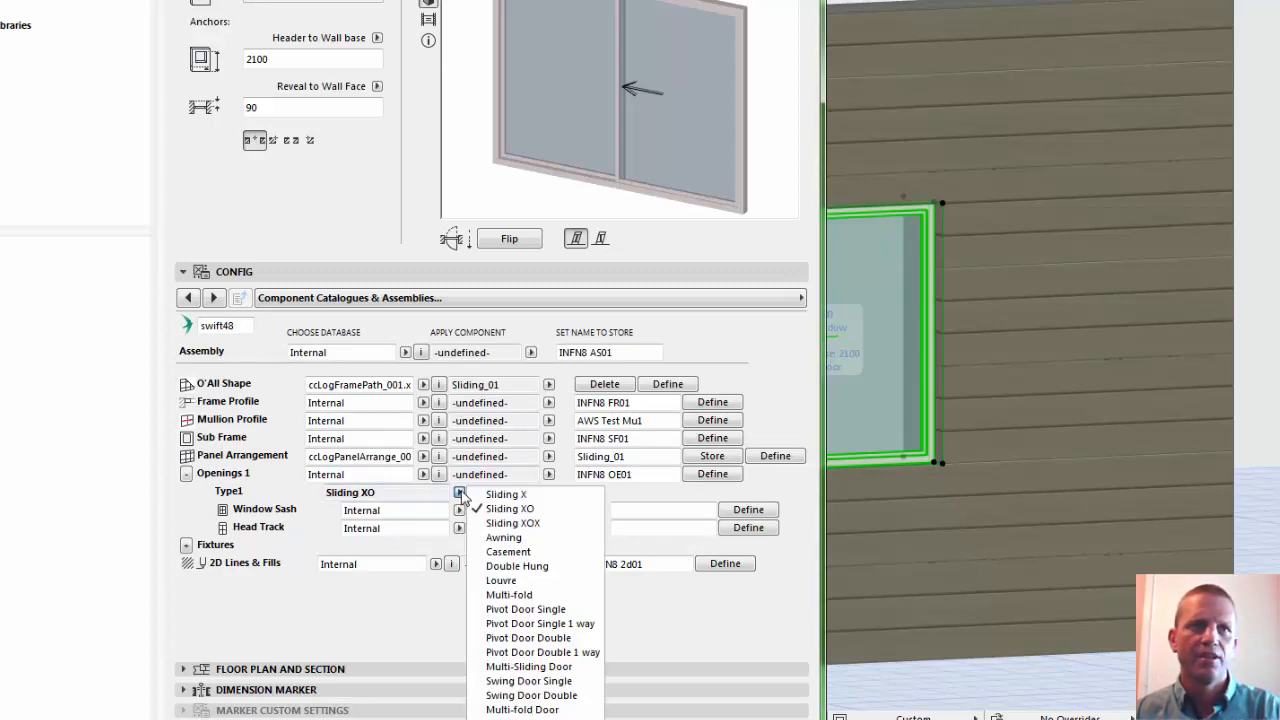
pyautogui.click(459, 492)
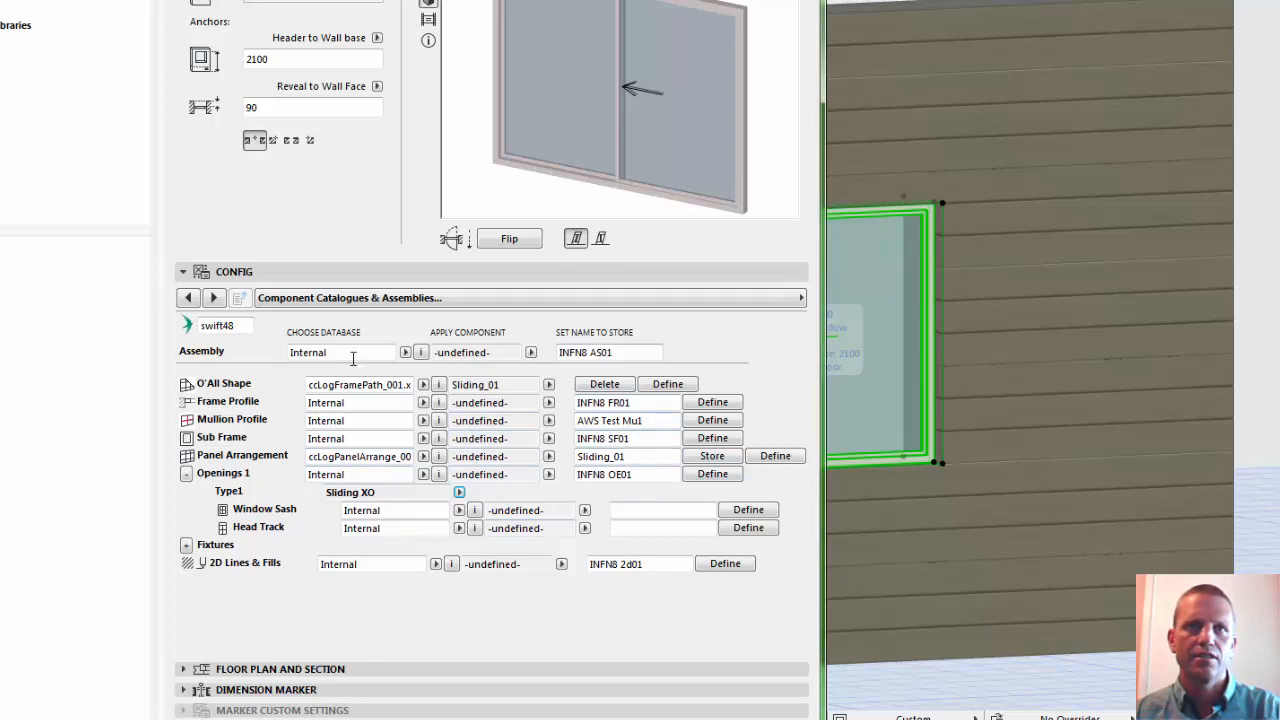
pyautogui.moveTo(628, 458); pyautogui.dragTo(459, 532)
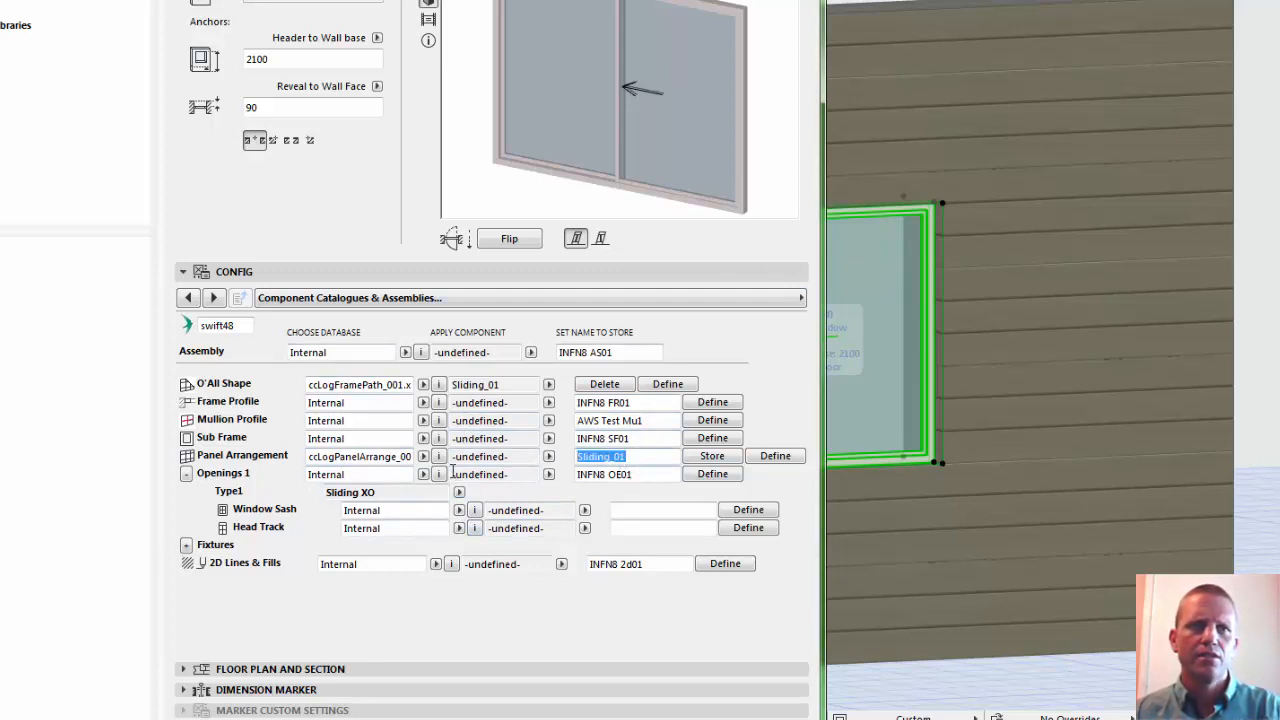
pyautogui.click(459, 512)
pyautogui.click(600, 527)
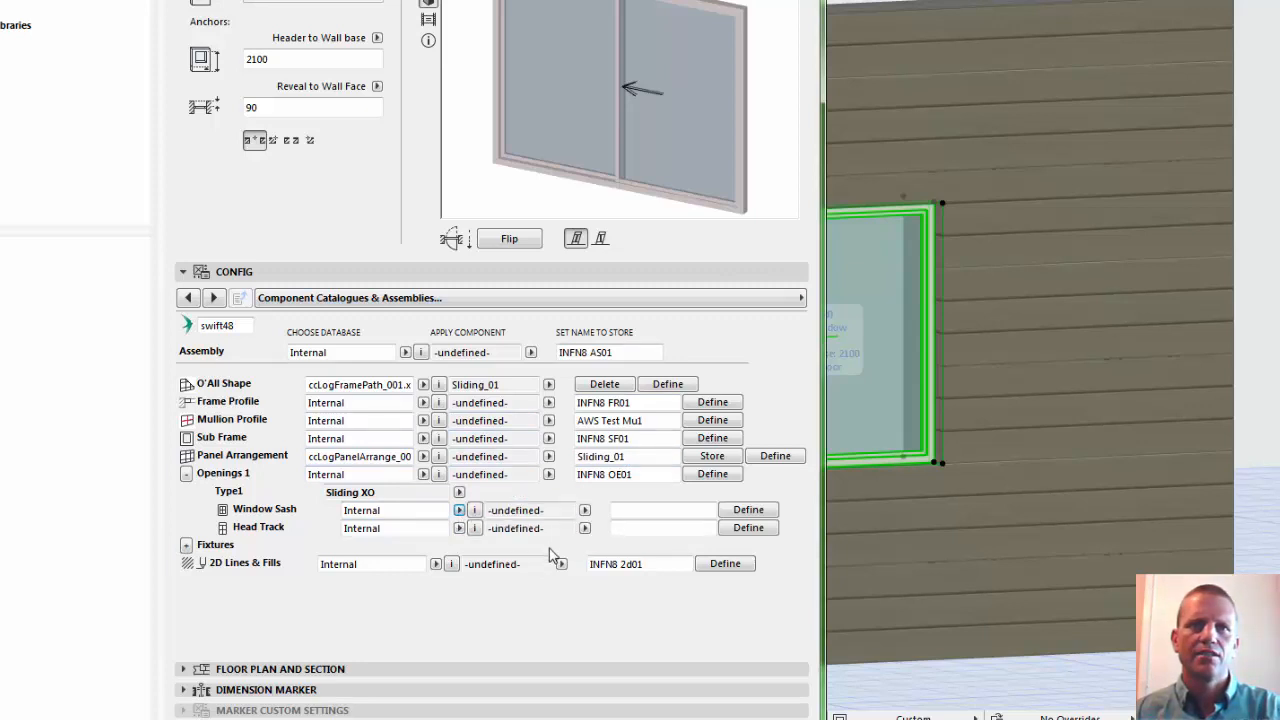
pyautogui.moveTo(823, 427); pyautogui.dragTo(891, 421)
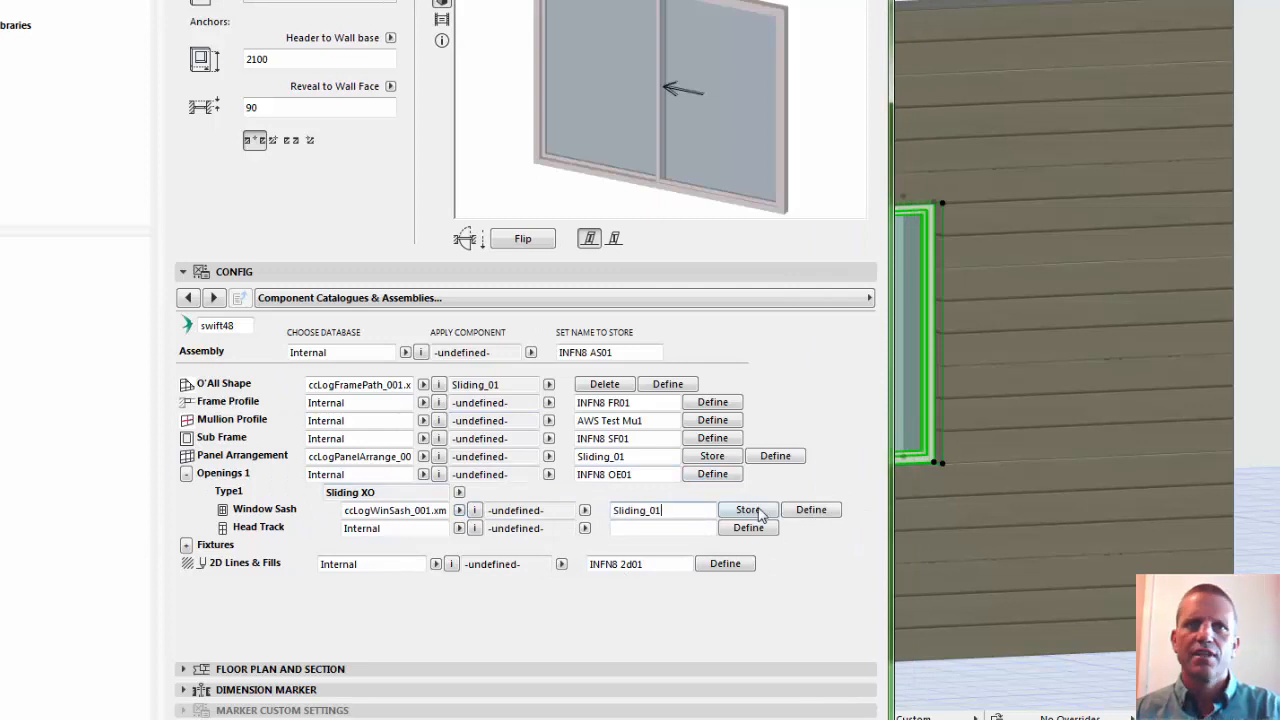
pyautogui.press('Return')
pyautogui.hotkey('ctrl', 'c')
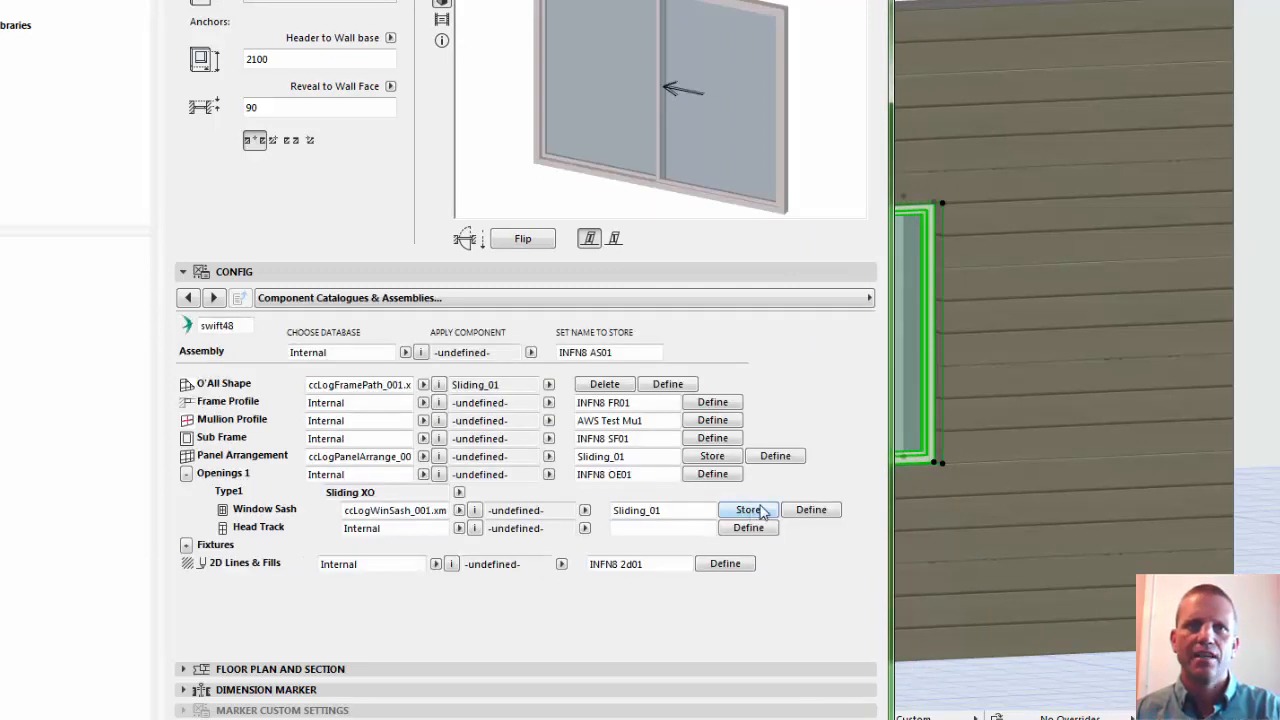
pyautogui.click(748, 510)
# Step: Store the panel arrangement, reset the O'All Shape component to undefined, and store the shape again as Sliding_01
pyautogui.click(713, 457)
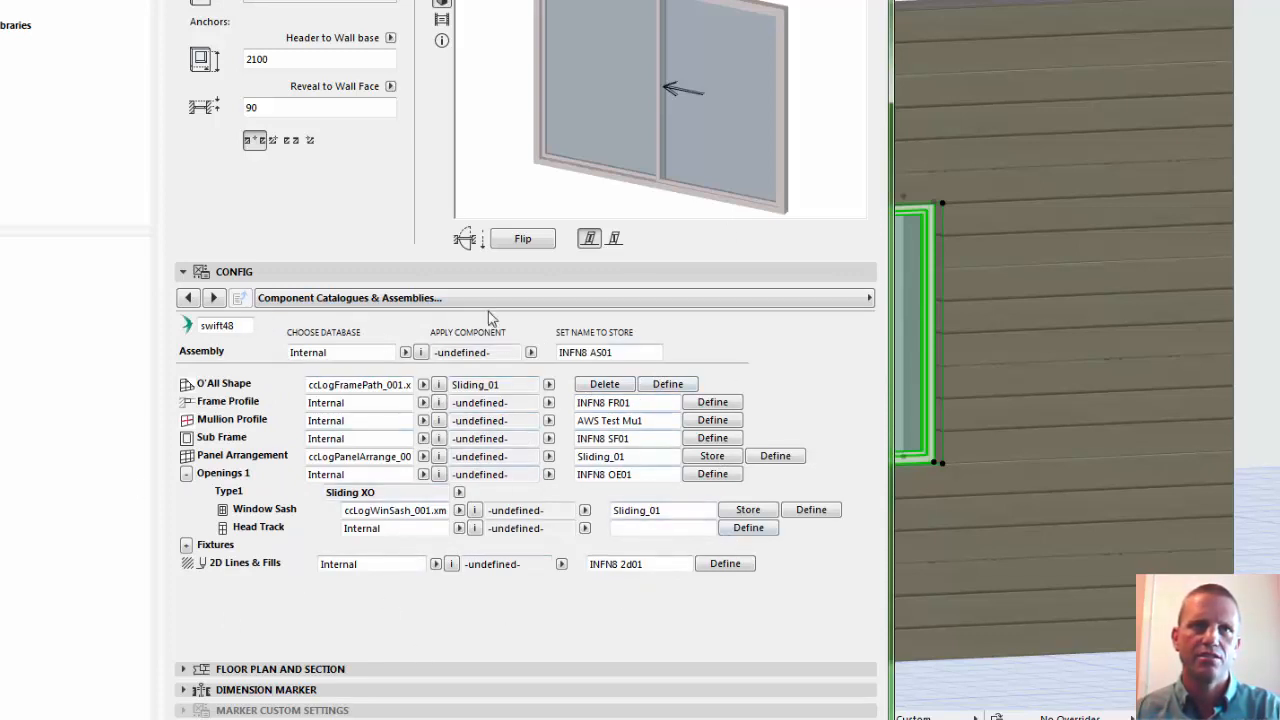
pyautogui.click(549, 384)
pyautogui.click(527, 408)
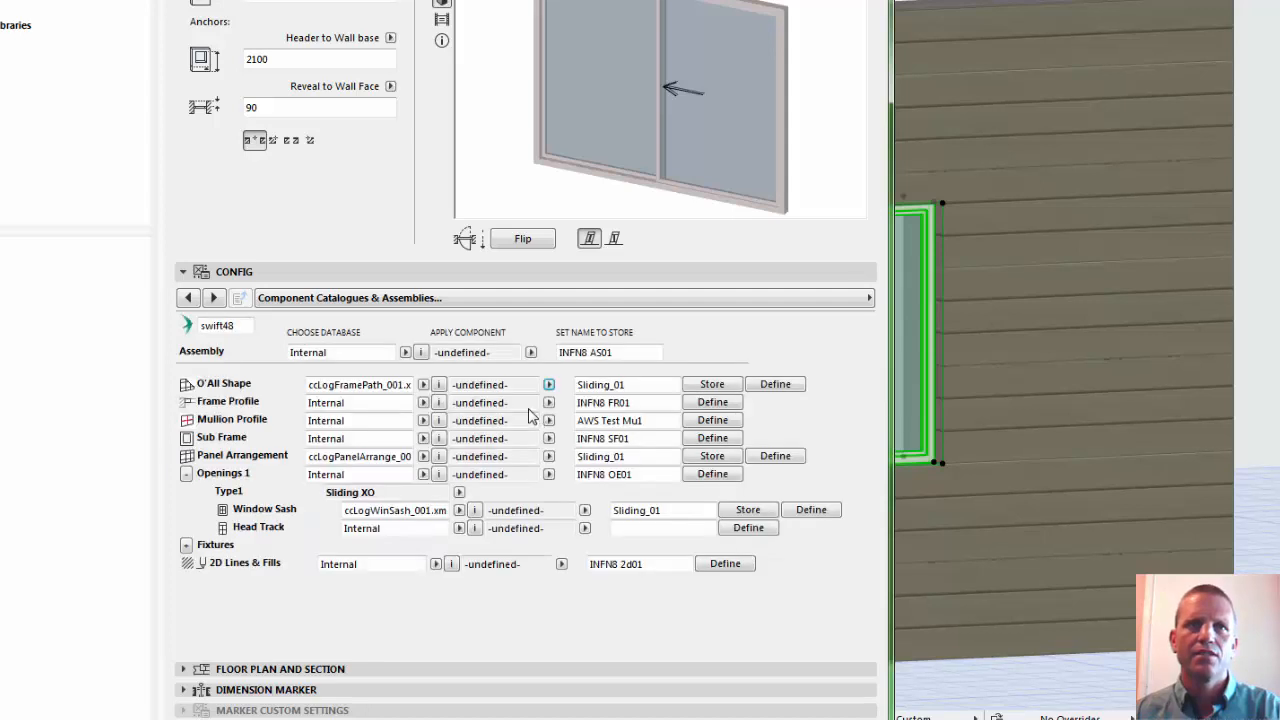
pyautogui.click(712, 385)
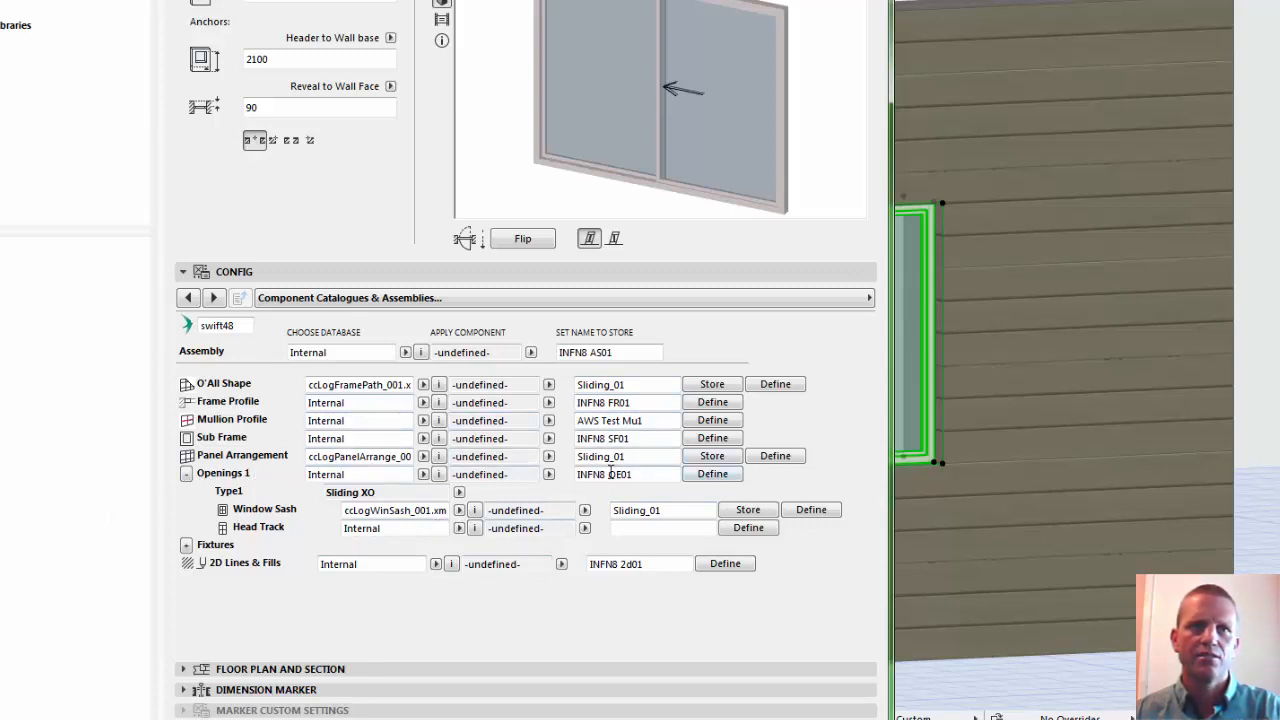
# Step: Set the Openings 1 database to ccLogOpening_001.xml and the Assembly database to ccLogAssembly_001.xml, naming both Sliding_01 for storing
pyautogui.click(423, 474)
pyautogui.click(576, 491)
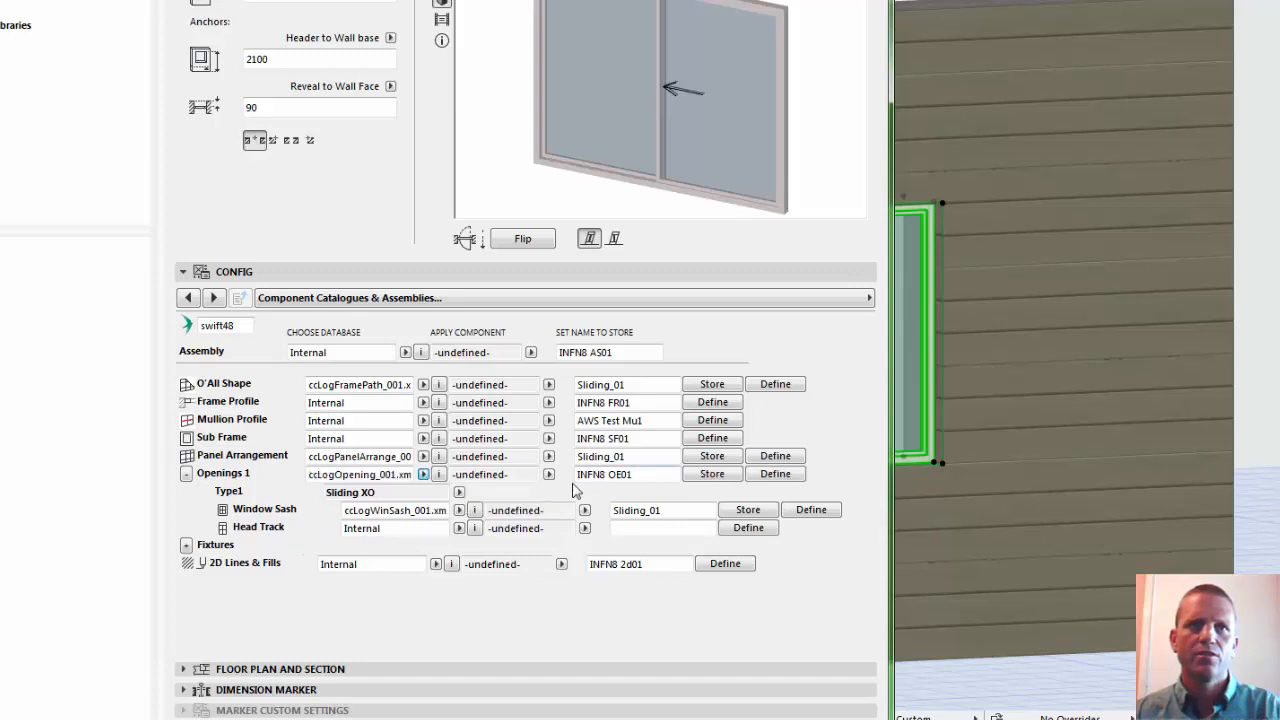
pyautogui.doubleClick(648, 474)
pyautogui.hotkey('ctrl', 'v')
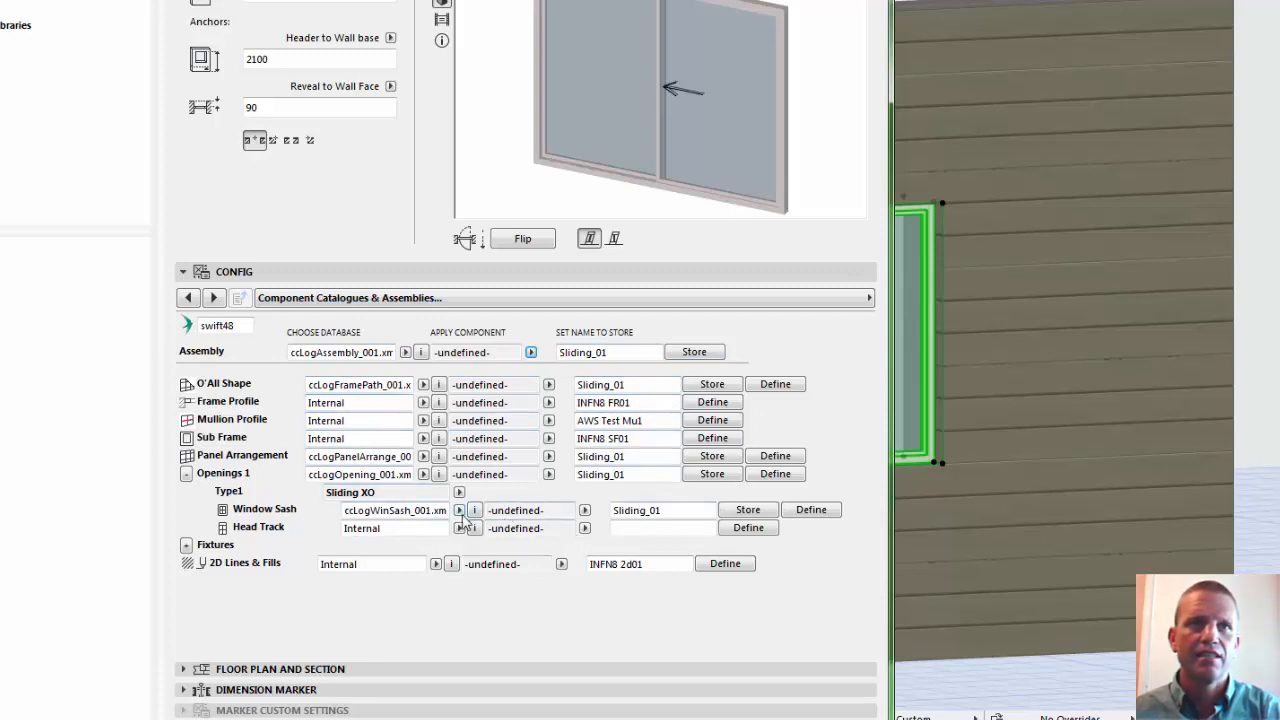
# Step: Store the window sash and Openings 1 as Sliding_01, and reset the sash's applied component to undefined
pyautogui.click(748, 510)
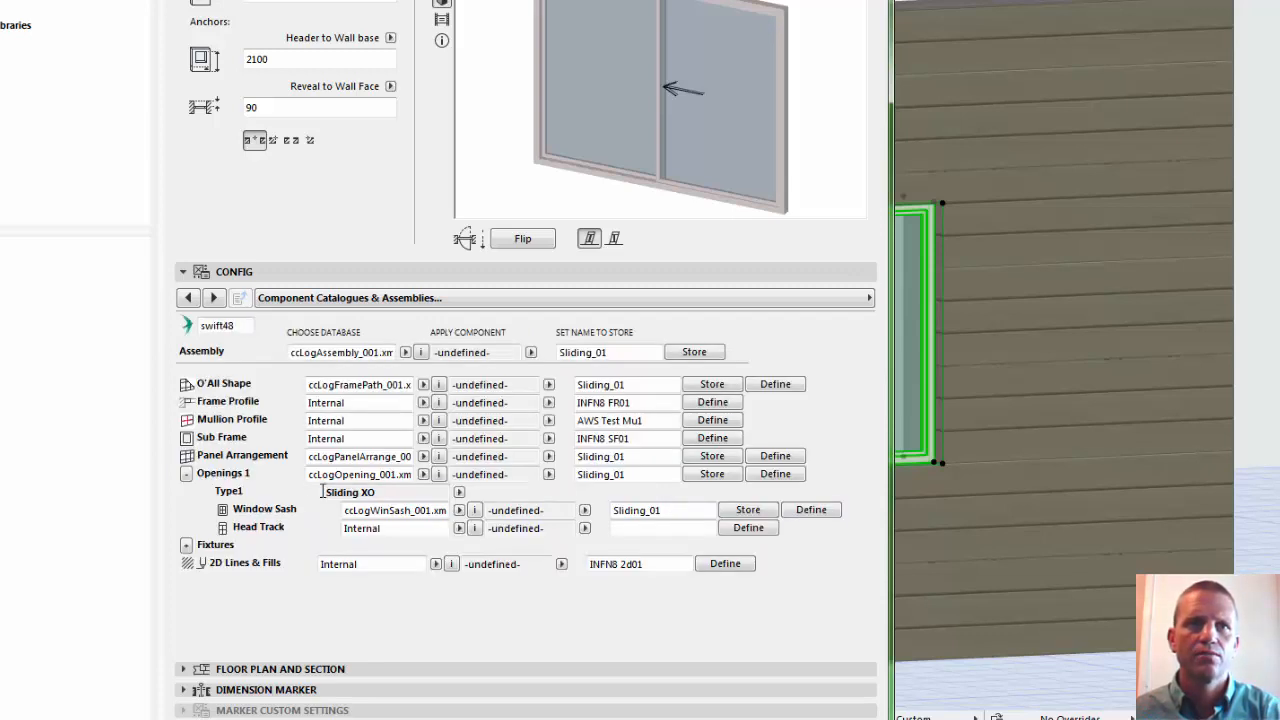
pyautogui.click(708, 476)
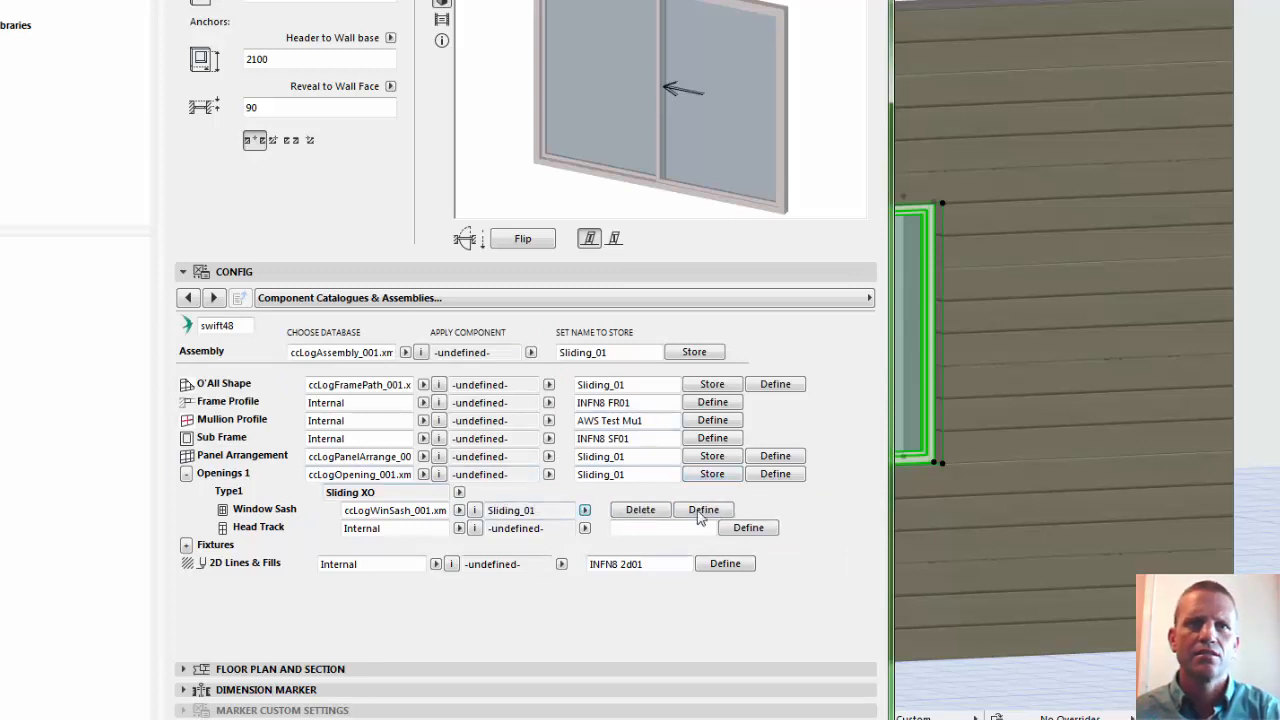
pyautogui.click(714, 475)
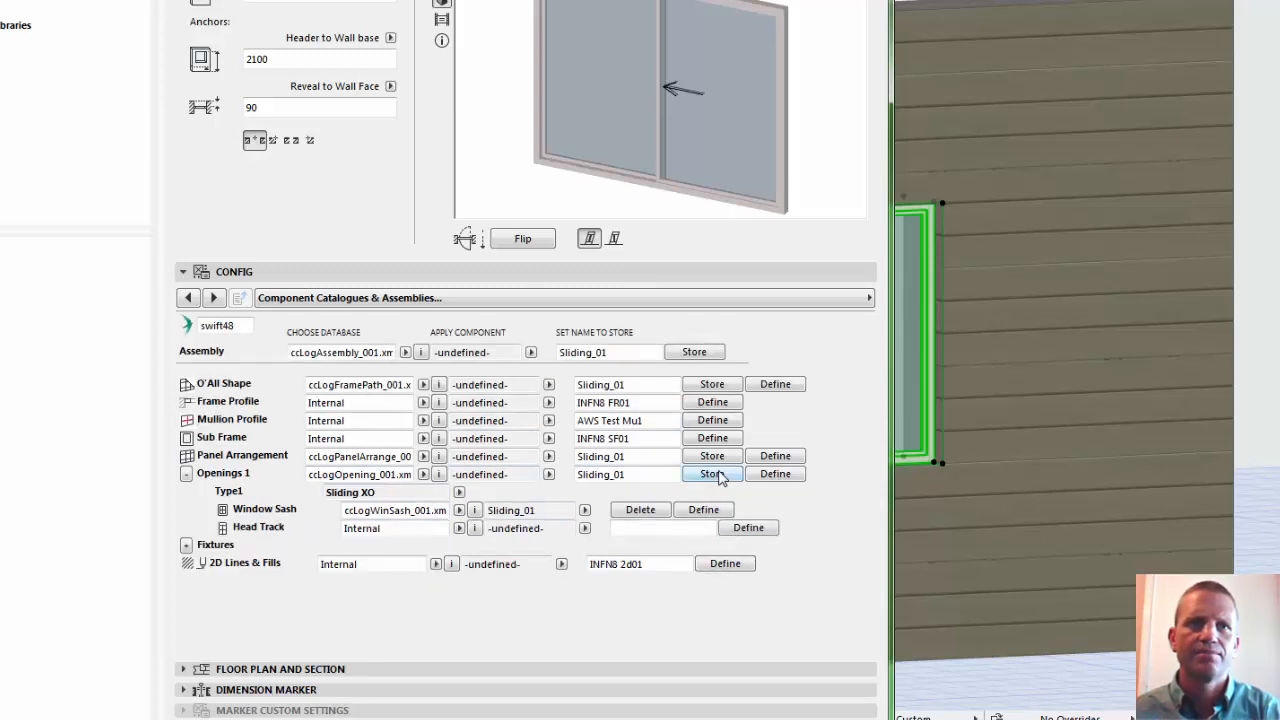
pyautogui.click(586, 512)
pyautogui.click(625, 514)
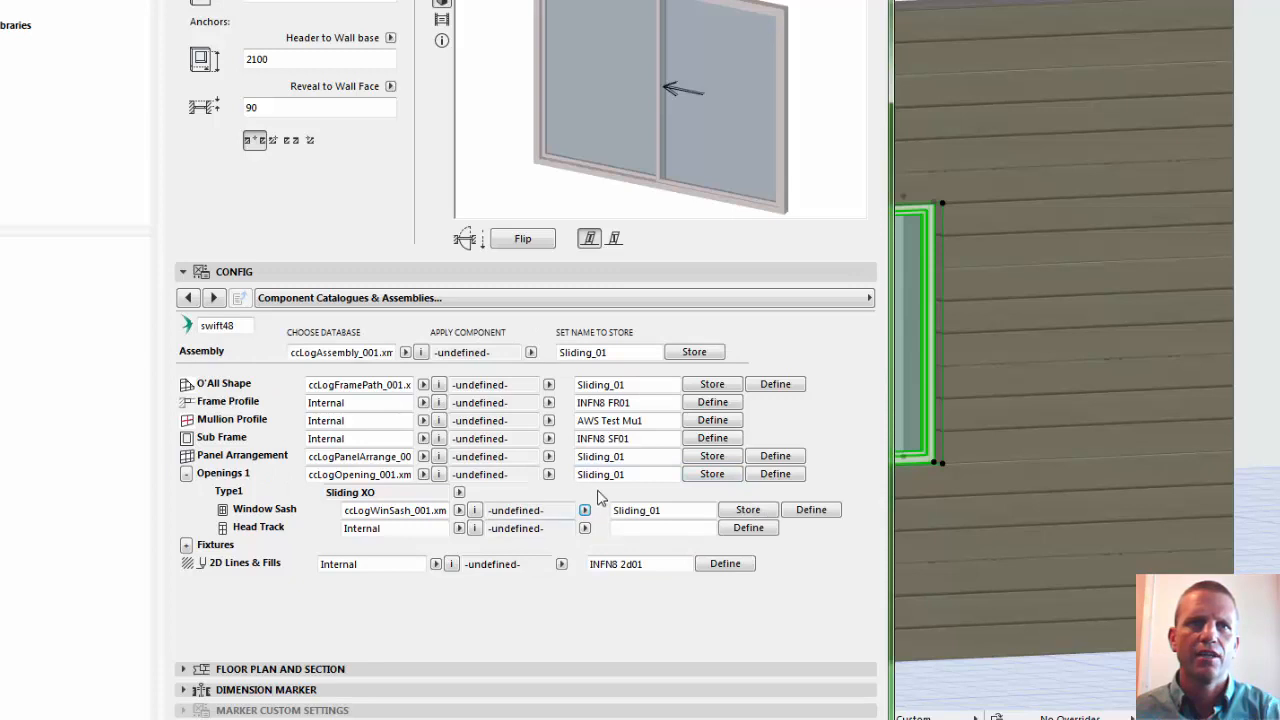
# Step: Apply the stored Sliding_01 components to Openings 1, Panel Arrangement and O'All Shape
pyautogui.click(548, 475)
pyautogui.click(570, 504)
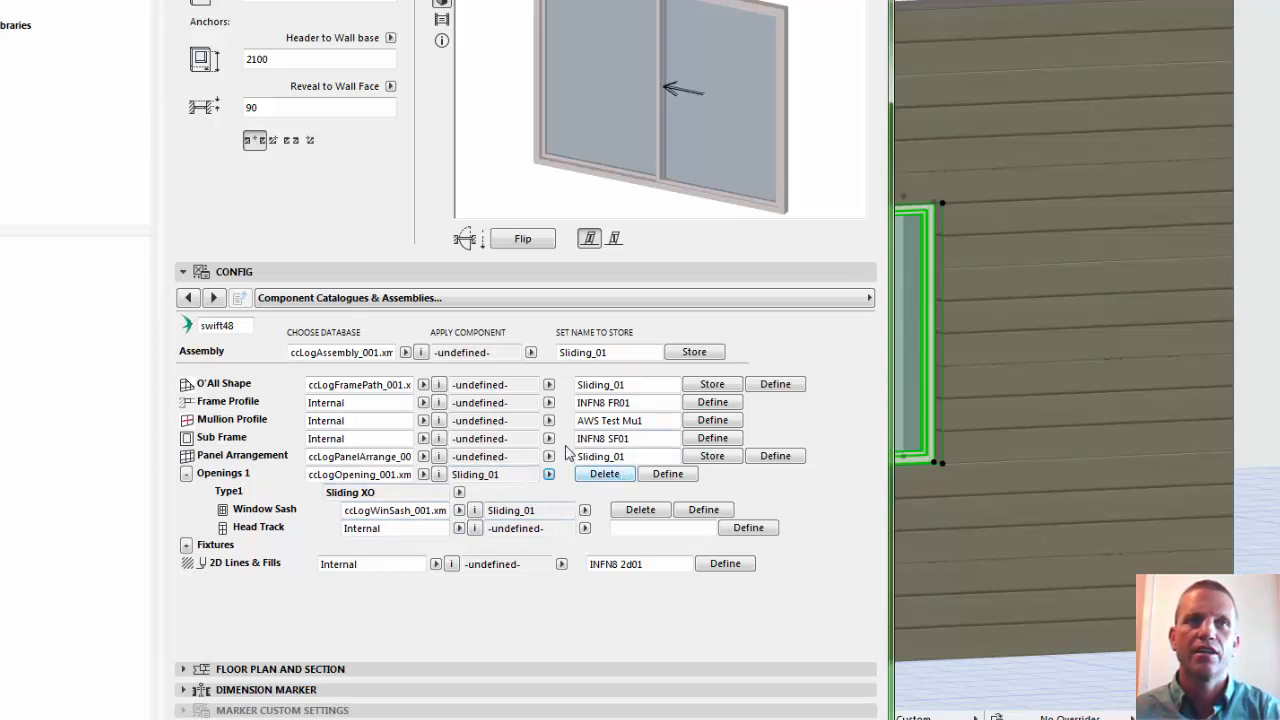
pyautogui.click(549, 457)
pyautogui.click(588, 490)
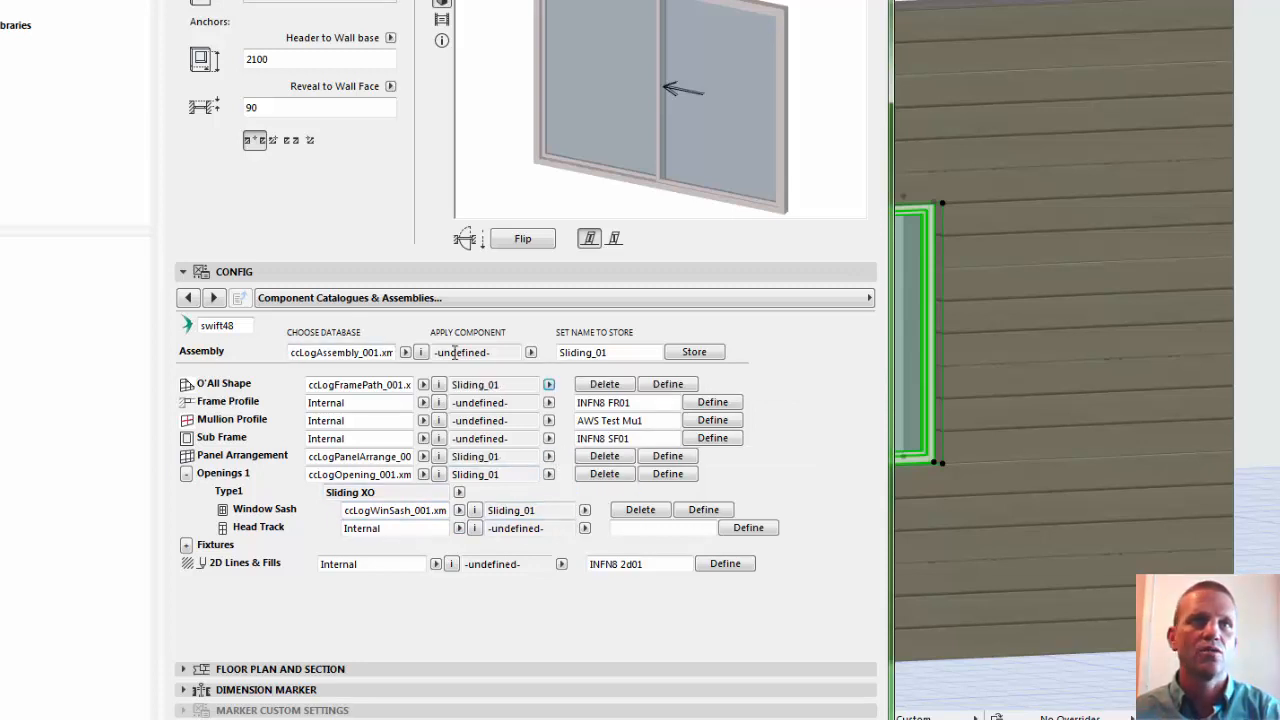
# Step: Store the whole assembly as Sliding_01 and apply the stored assembly to the window
pyautogui.click(696, 352)
pyautogui.click(530, 352)
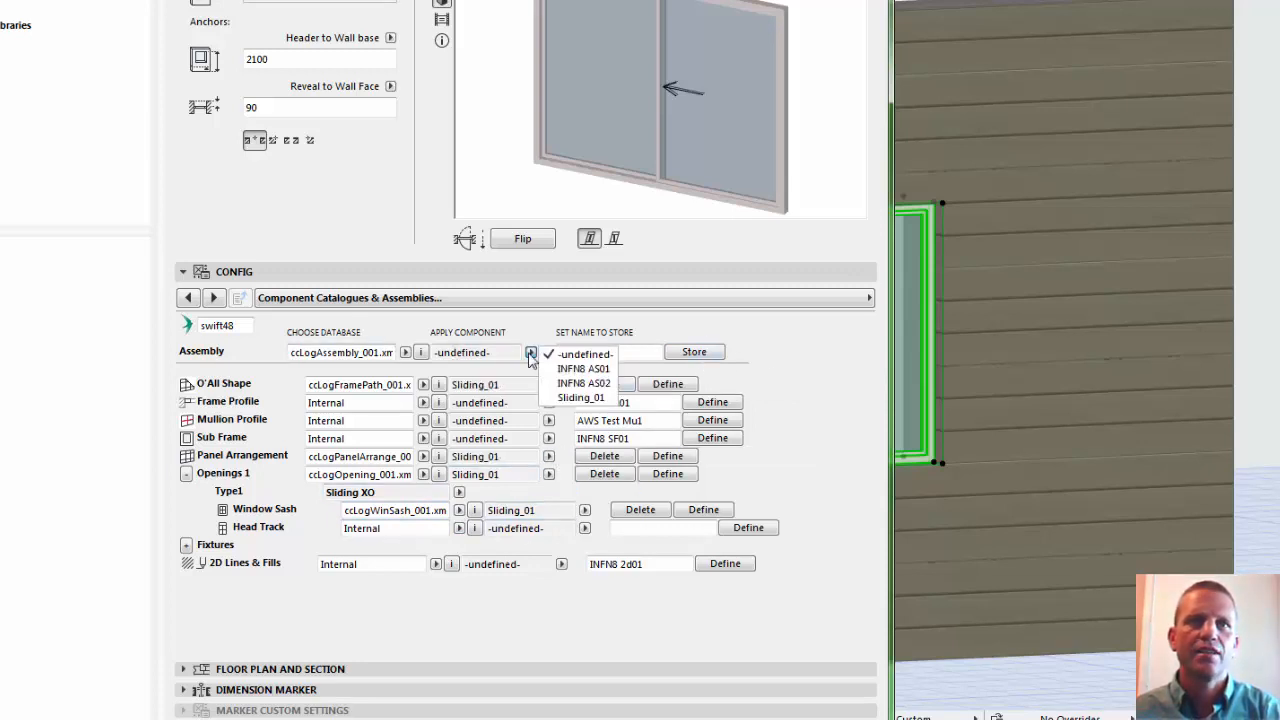
pyautogui.click(583, 398)
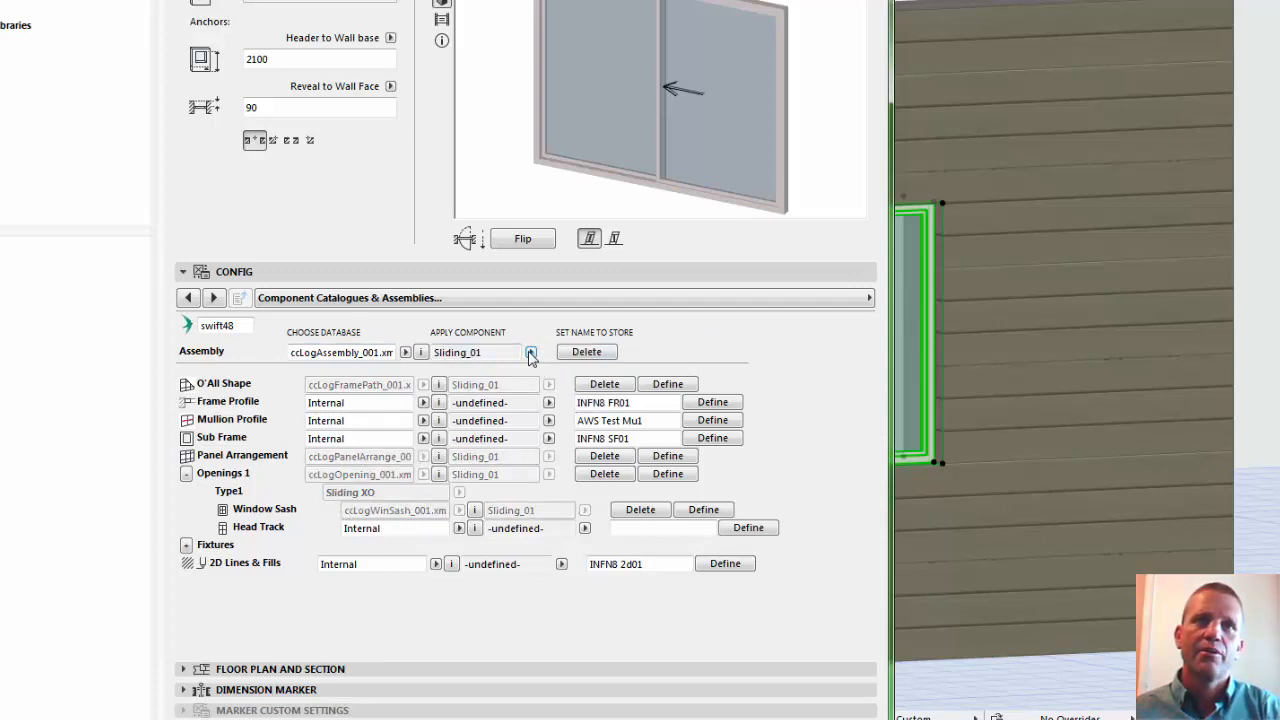
# Step: Reset the applied assembly and the O'All Shape, Panel Arrangement, Openings 1 and window sash components to undefined
pyautogui.click(530, 352)
pyautogui.click(555, 356)
pyautogui.click(549, 456)
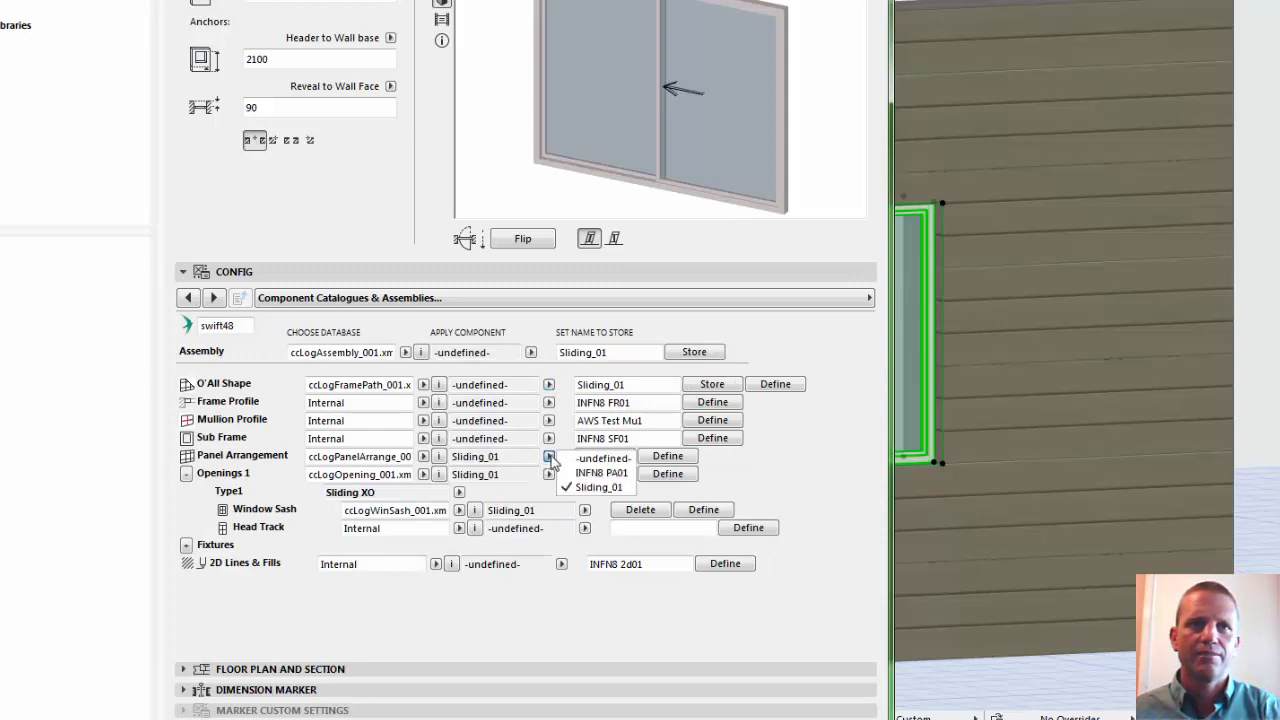
pyautogui.click(603, 458)
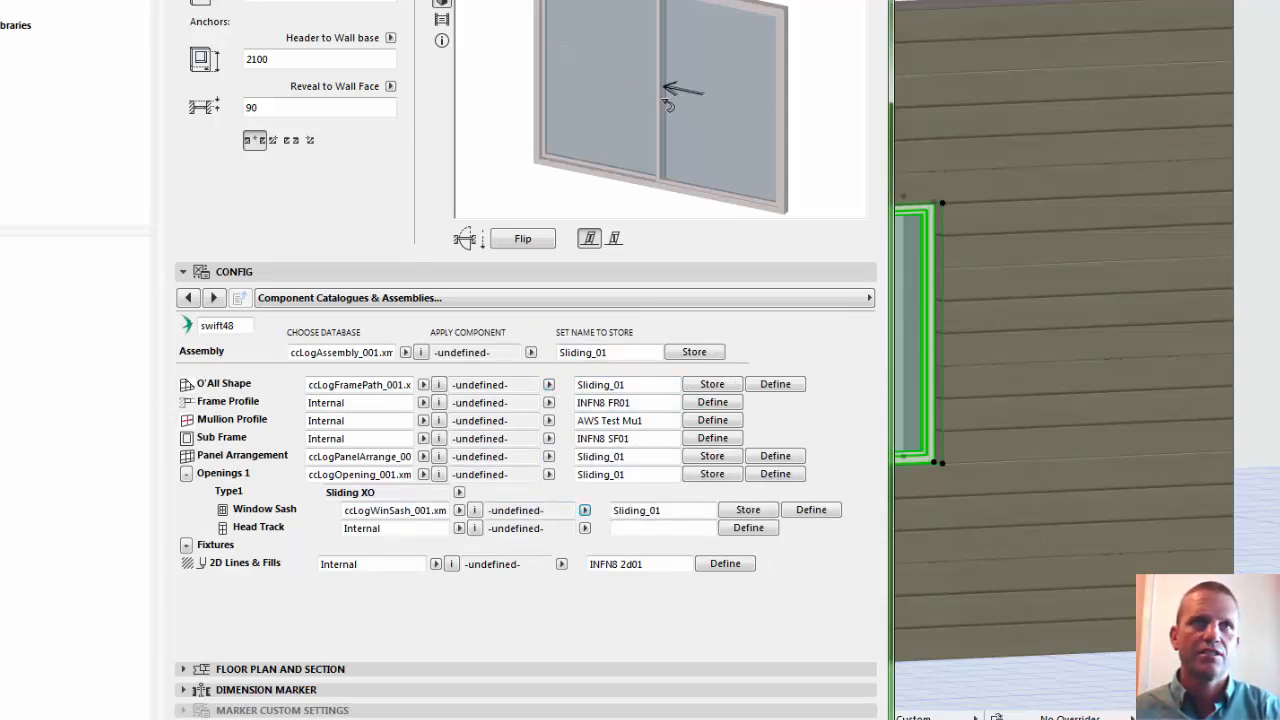
# Step: Set the window's overall width to 800 and change its opening from Sliding XO to Awning
pyautogui.click(774, 386)
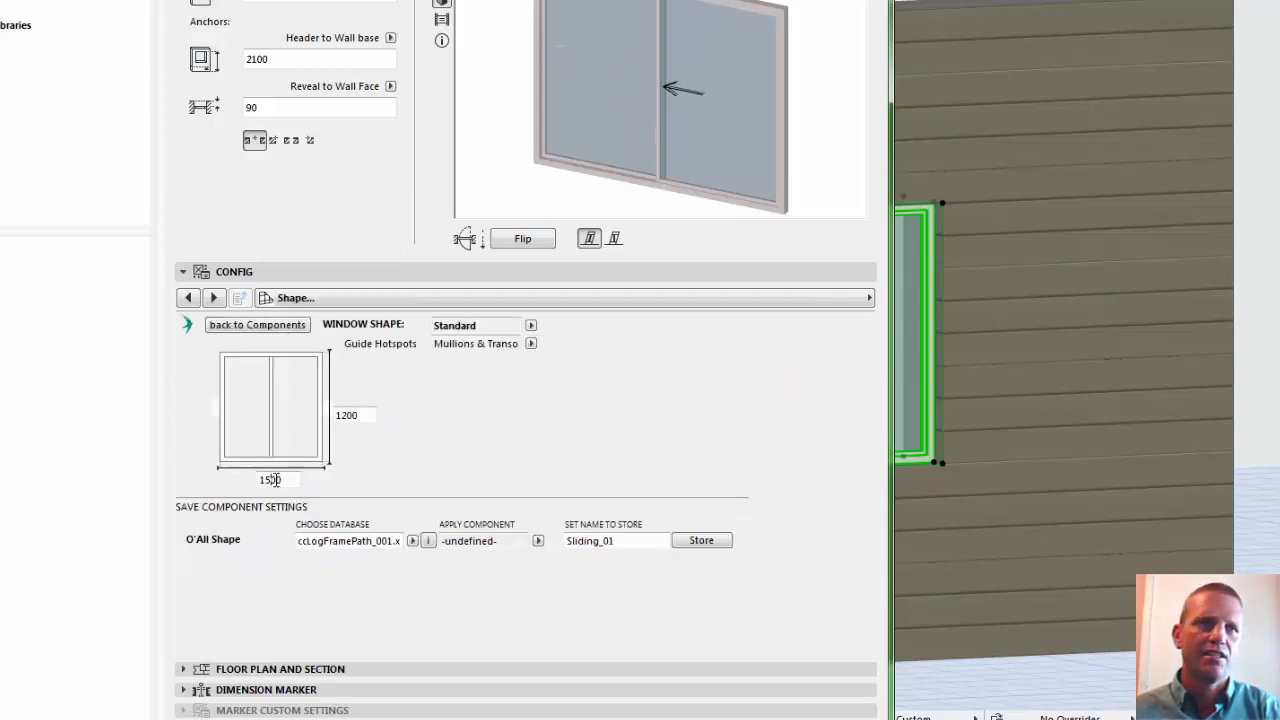
pyautogui.write('8')
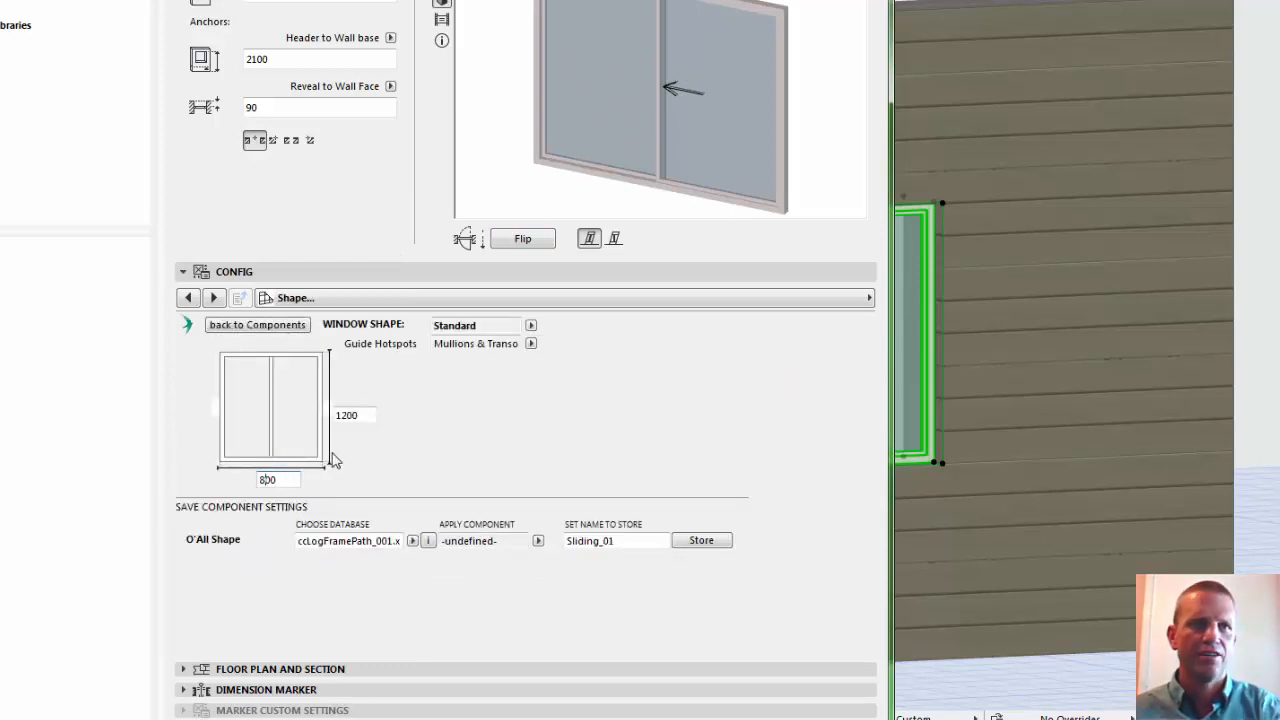
pyautogui.click(869, 298)
pyautogui.click(975, 439)
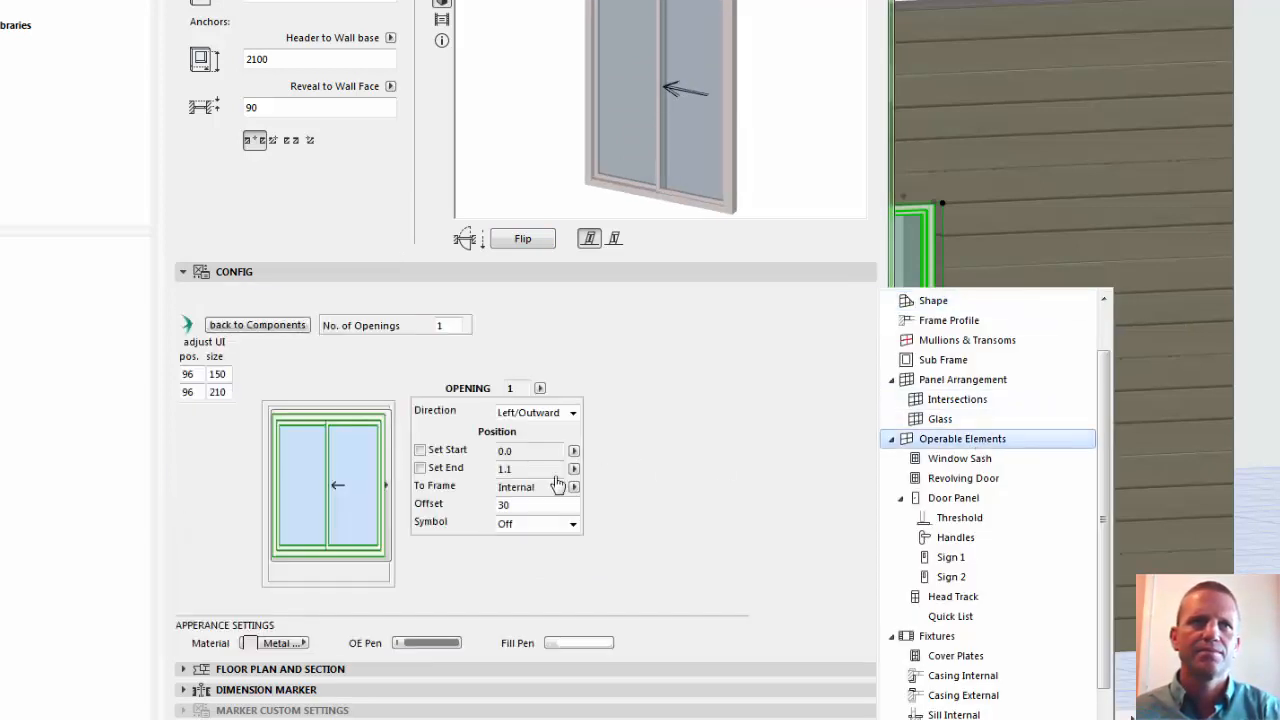
pyautogui.click(322, 482)
pyautogui.click(490, 378)
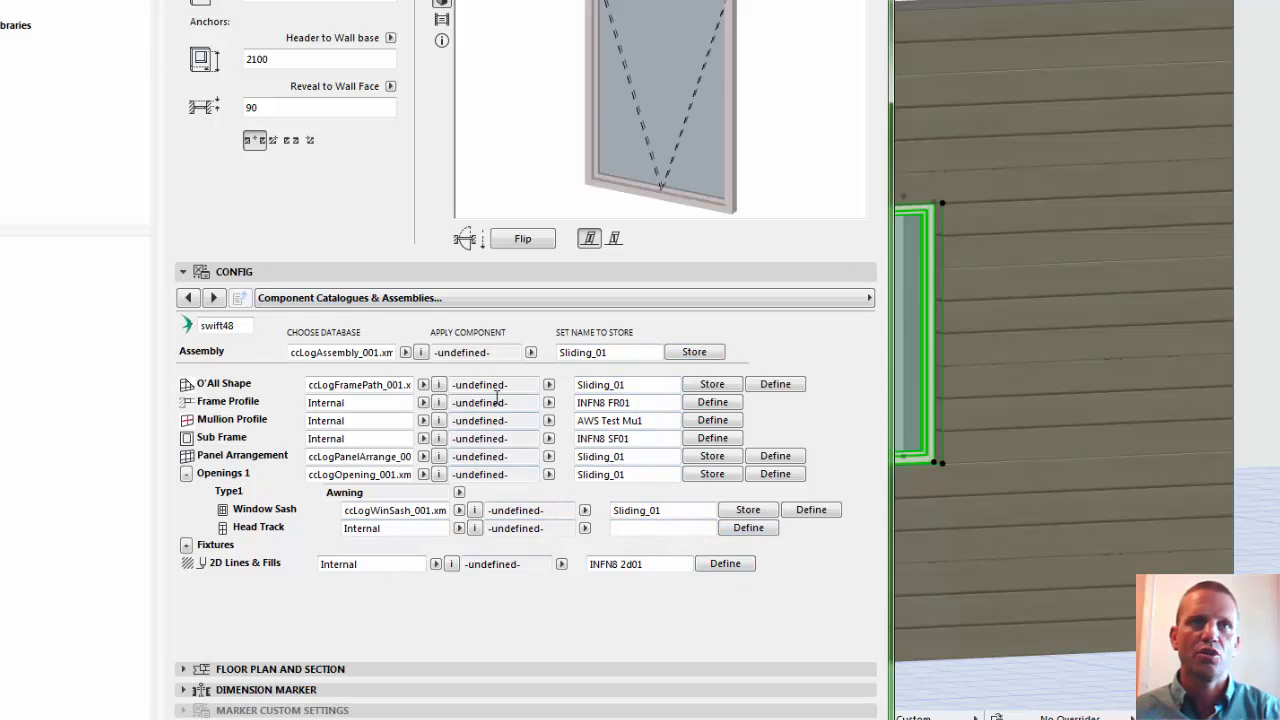
# Step: Store the window sash as Awning_01, apply the stored sash, and reuse that name for Openings 1
pyautogui.moveTo(646, 510); pyautogui.dragTo(601, 510)
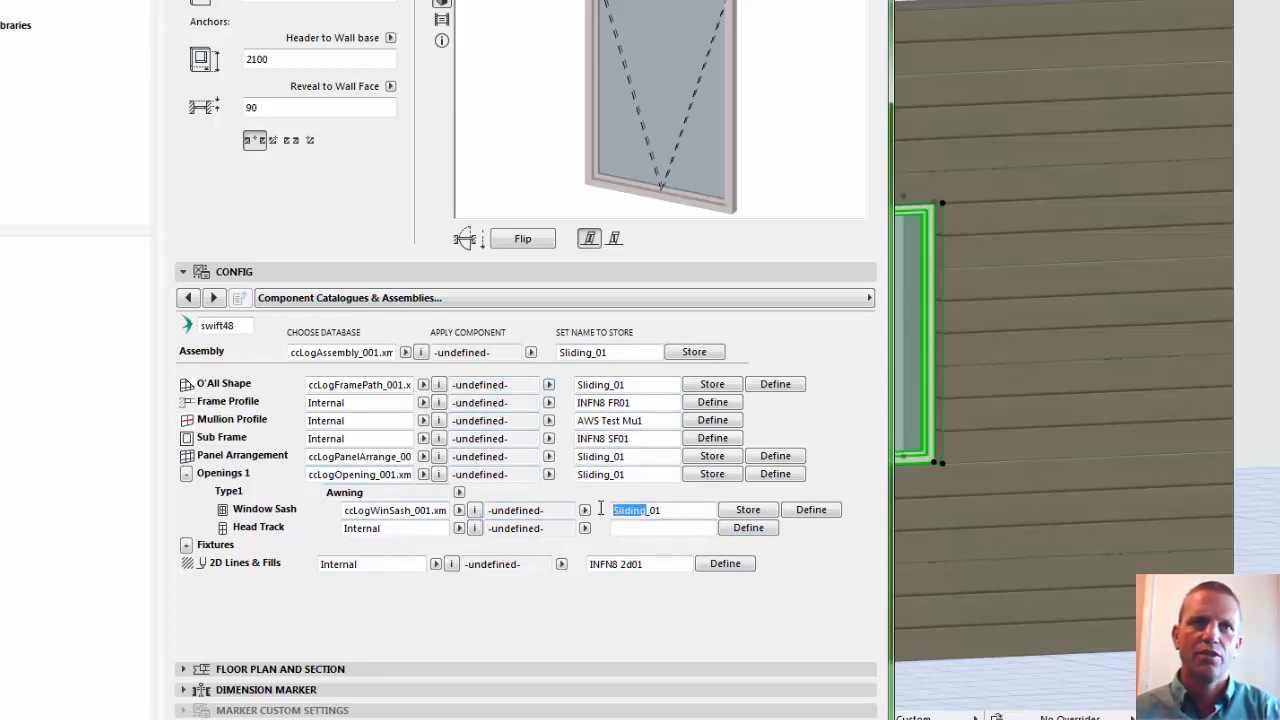
pyautogui.write('Awning')
pyautogui.click(748, 512)
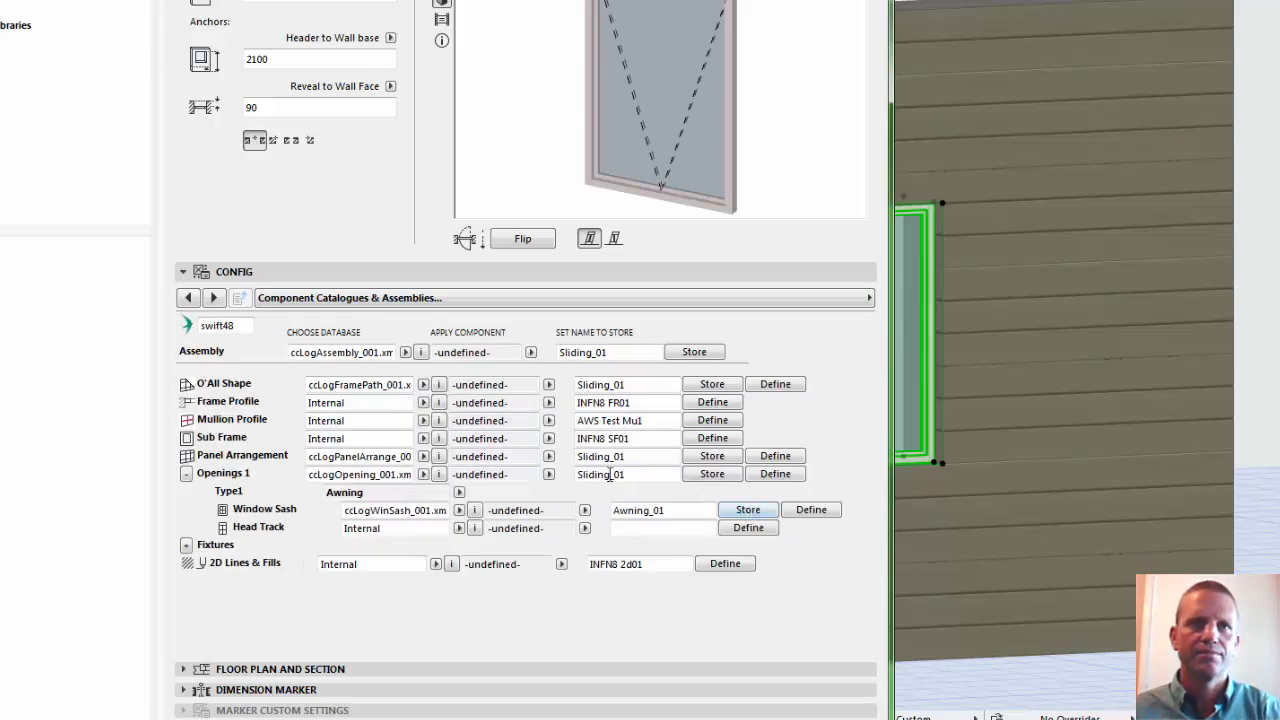
pyautogui.moveTo(668, 512); pyautogui.dragTo(524, 518)
pyautogui.hotkey('ctrl', 'c')
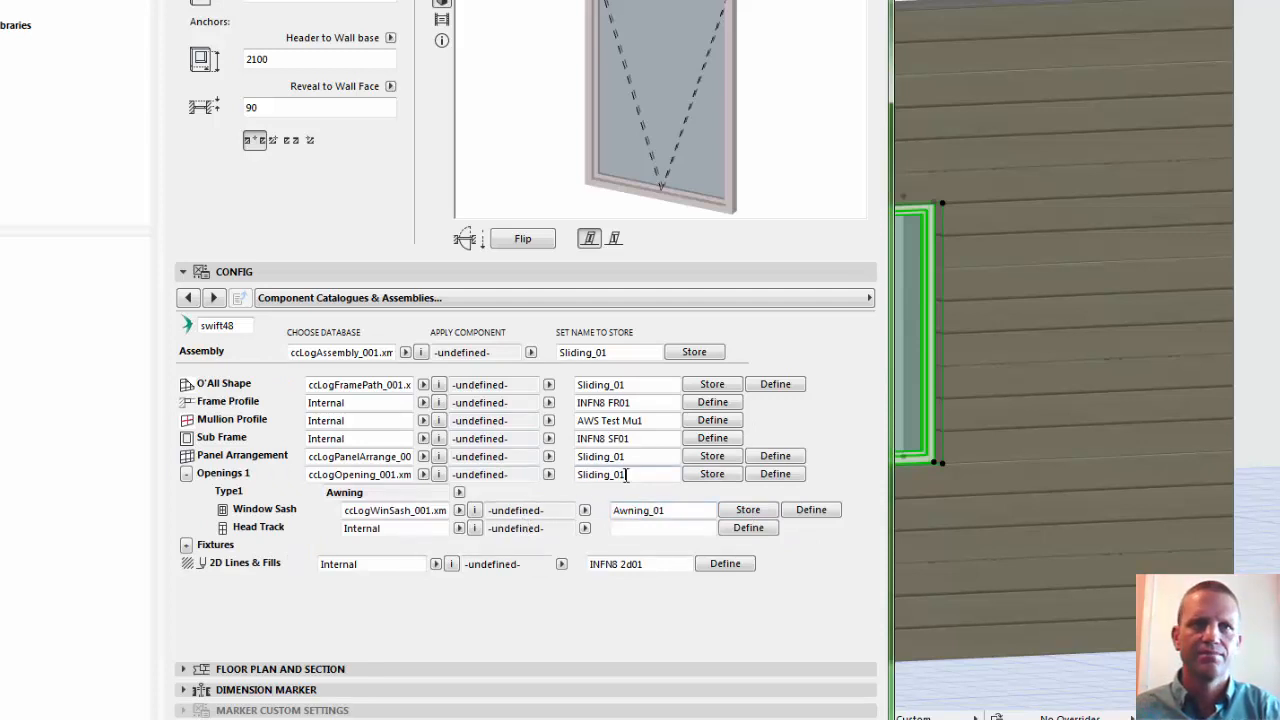
pyautogui.click(585, 510)
pyautogui.click(635, 556)
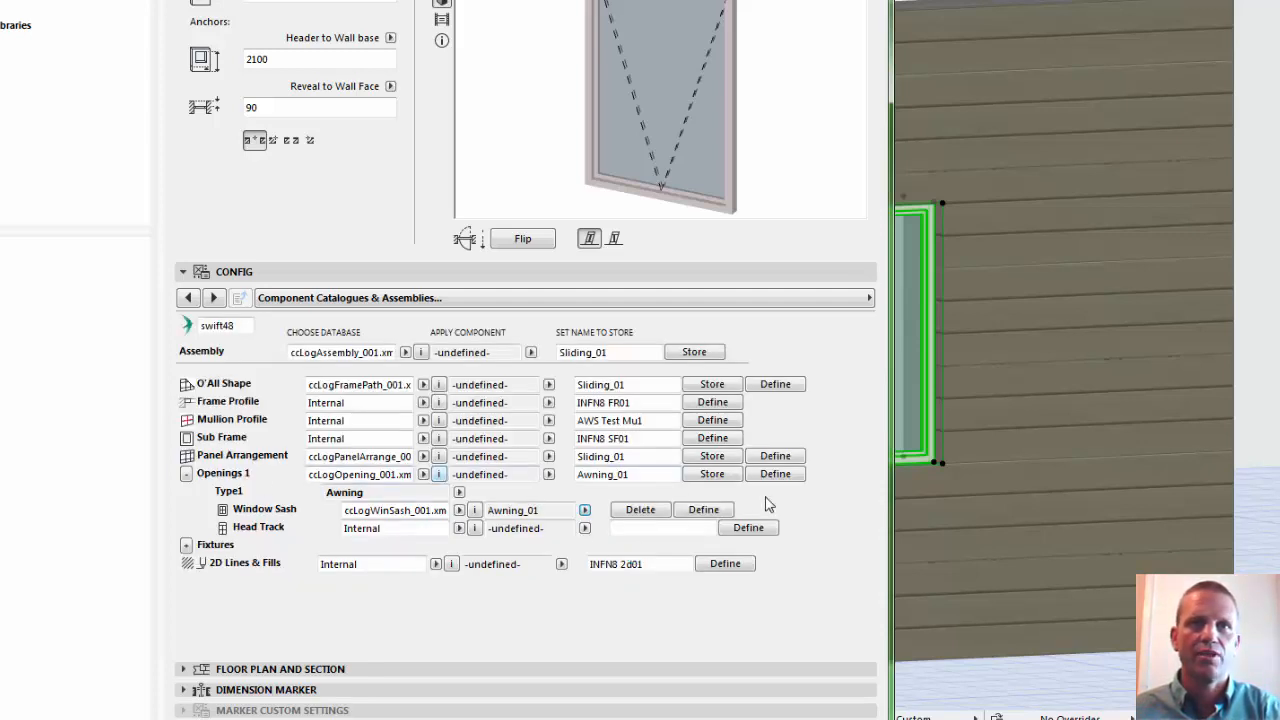
# Step: Store Openings 1, Panel Arrangement and O'All Shape as Awning_01 and apply the stored components
pyautogui.click(718, 477)
pyautogui.moveTo(645, 457); pyautogui.dragTo(560, 457)
pyautogui.hotkey('ctrl', 'v')
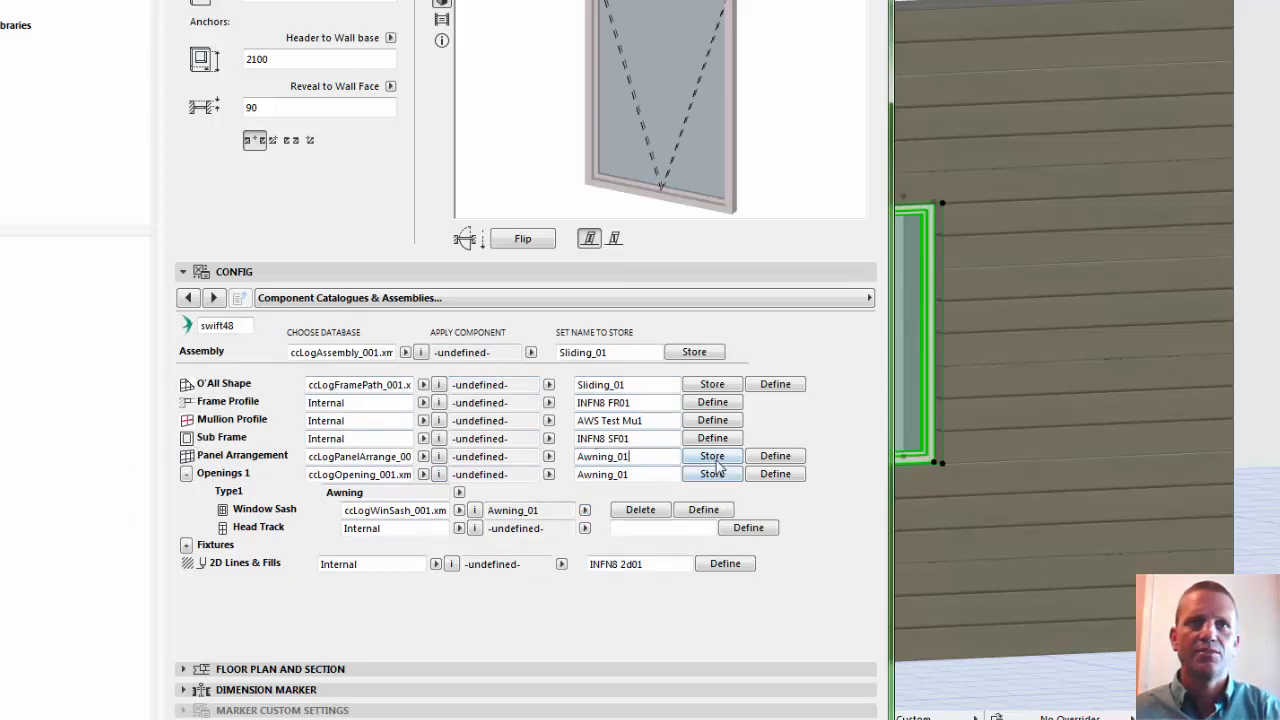
pyautogui.click(712, 457)
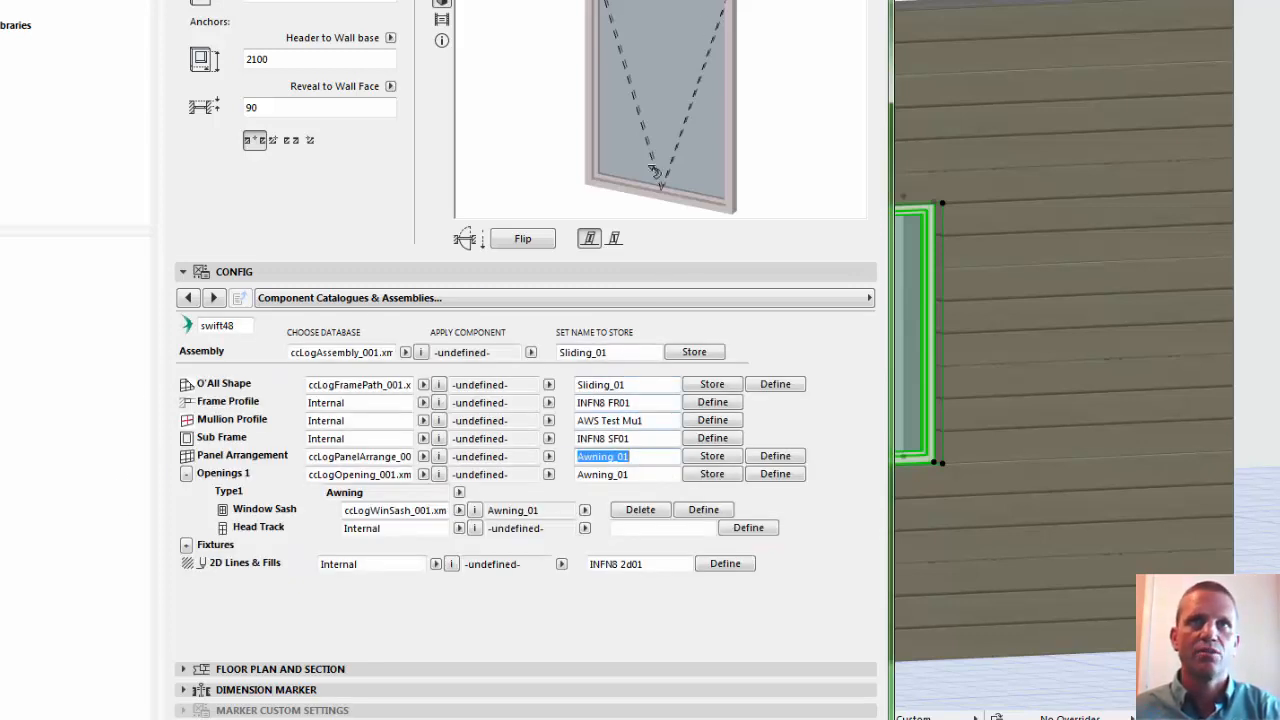
pyautogui.click(712, 460)
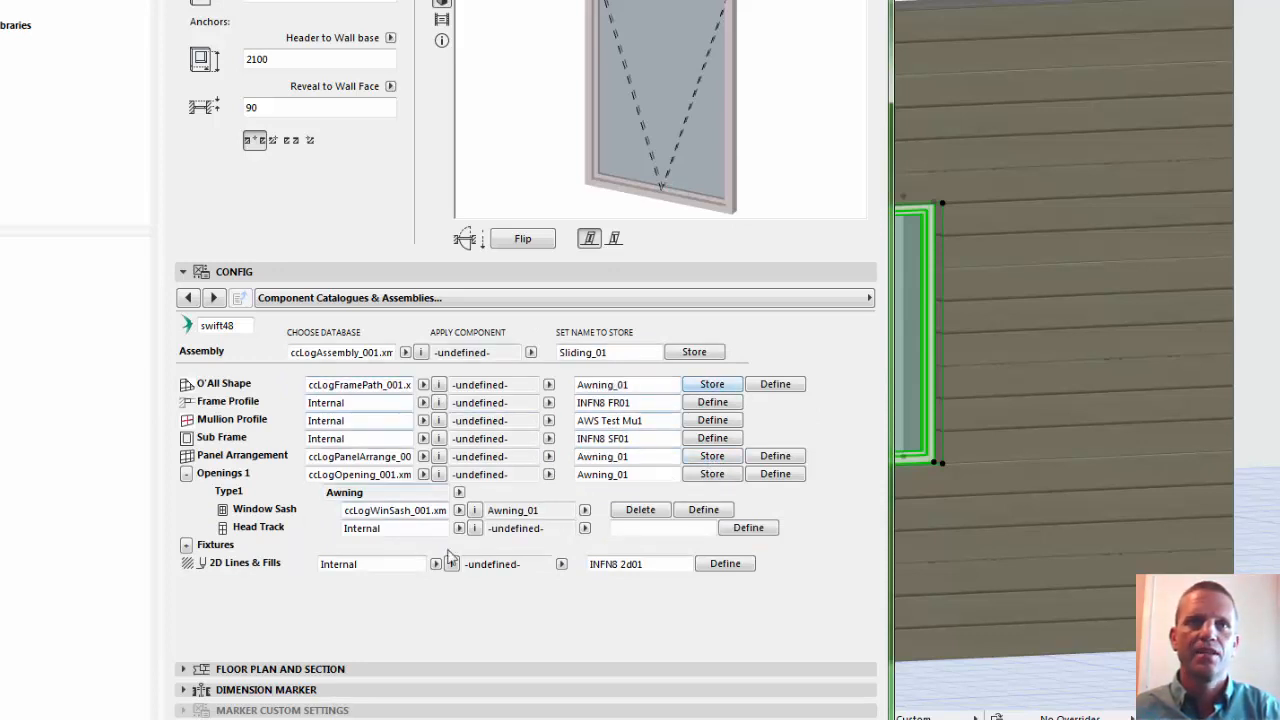
pyautogui.click(549, 474)
pyautogui.click(600, 519)
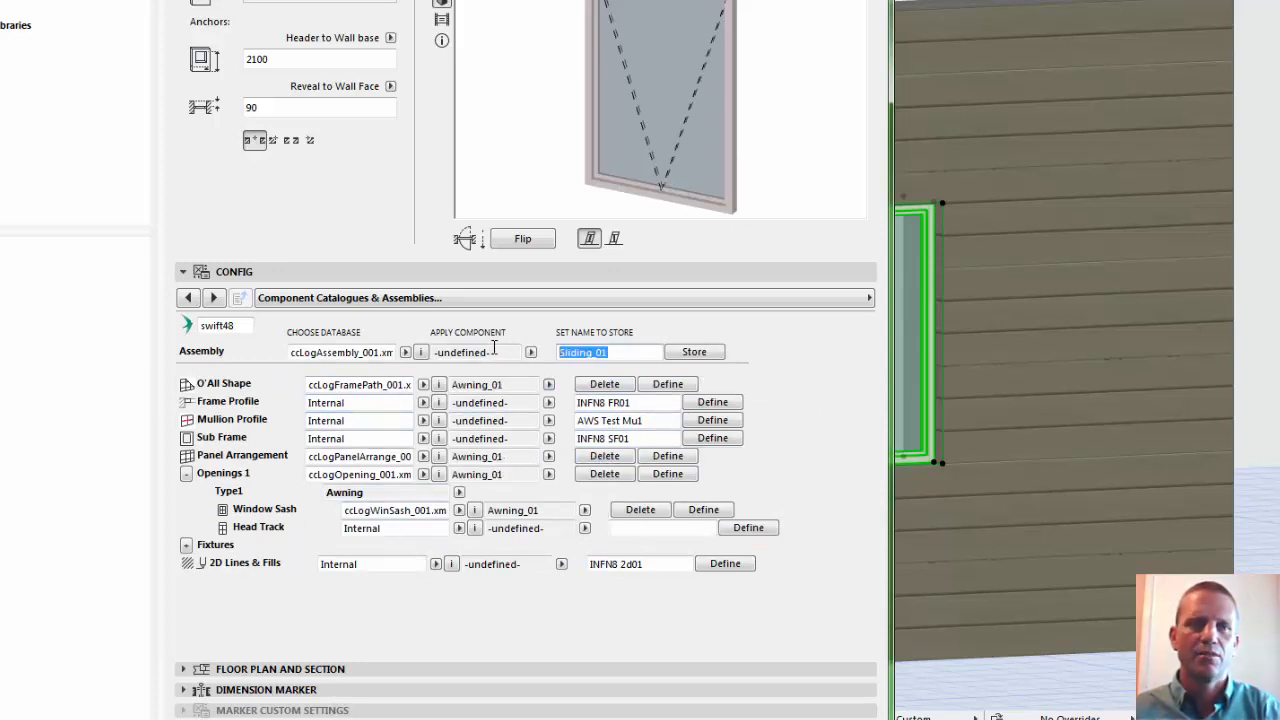
# Step: Try the Sliding_01 assembly on the window, and switch the applied assembly to Awning_01
pyautogui.click(531, 352)
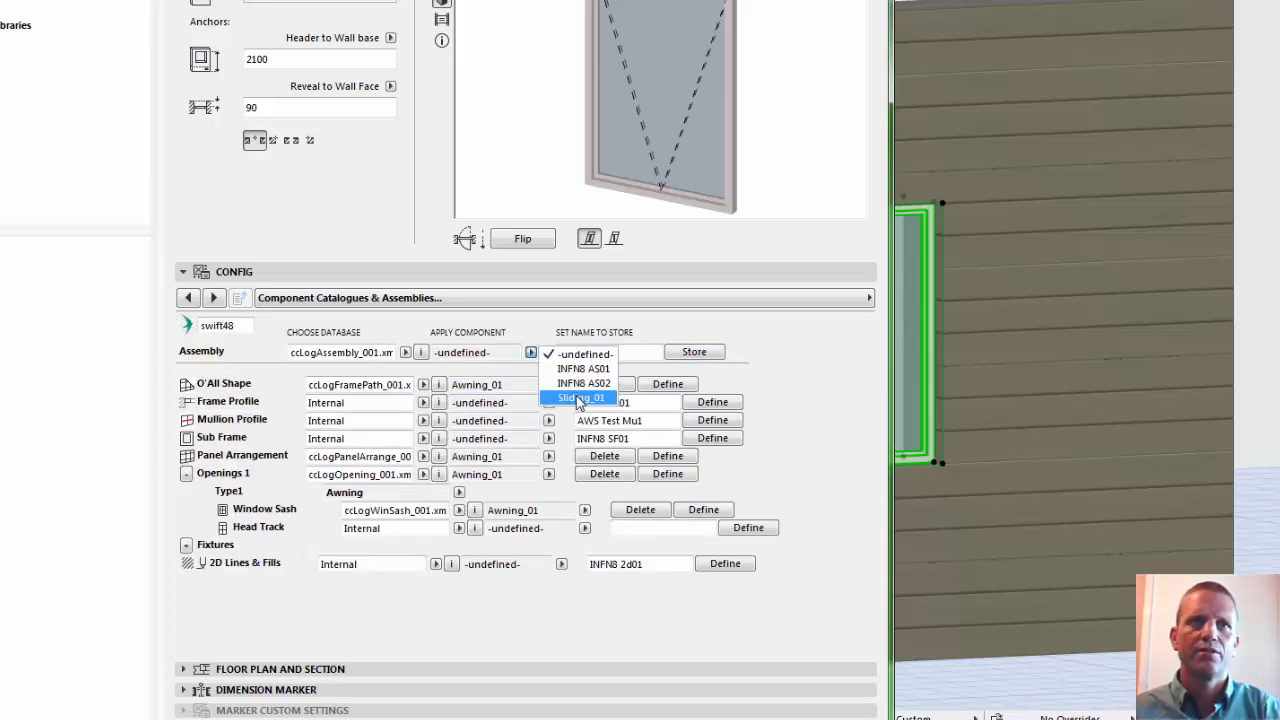
pyautogui.click(566, 399)
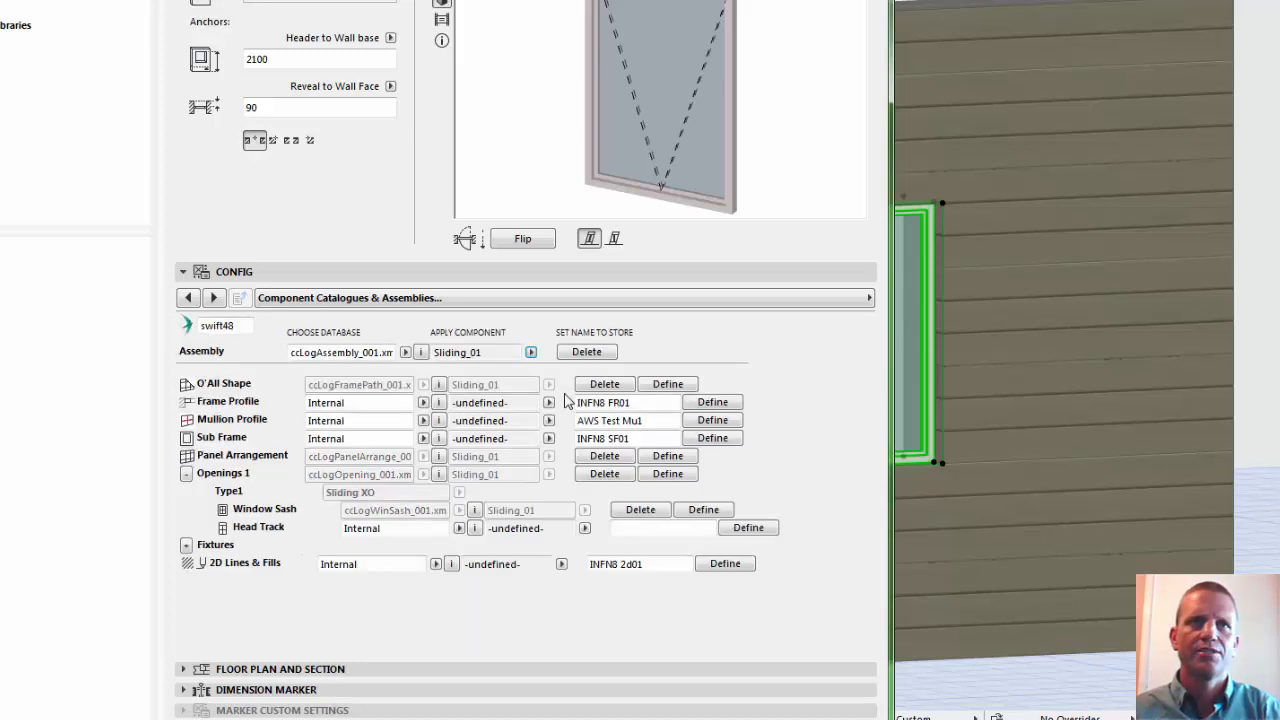
pyautogui.click(531, 353)
pyautogui.click(584, 413)
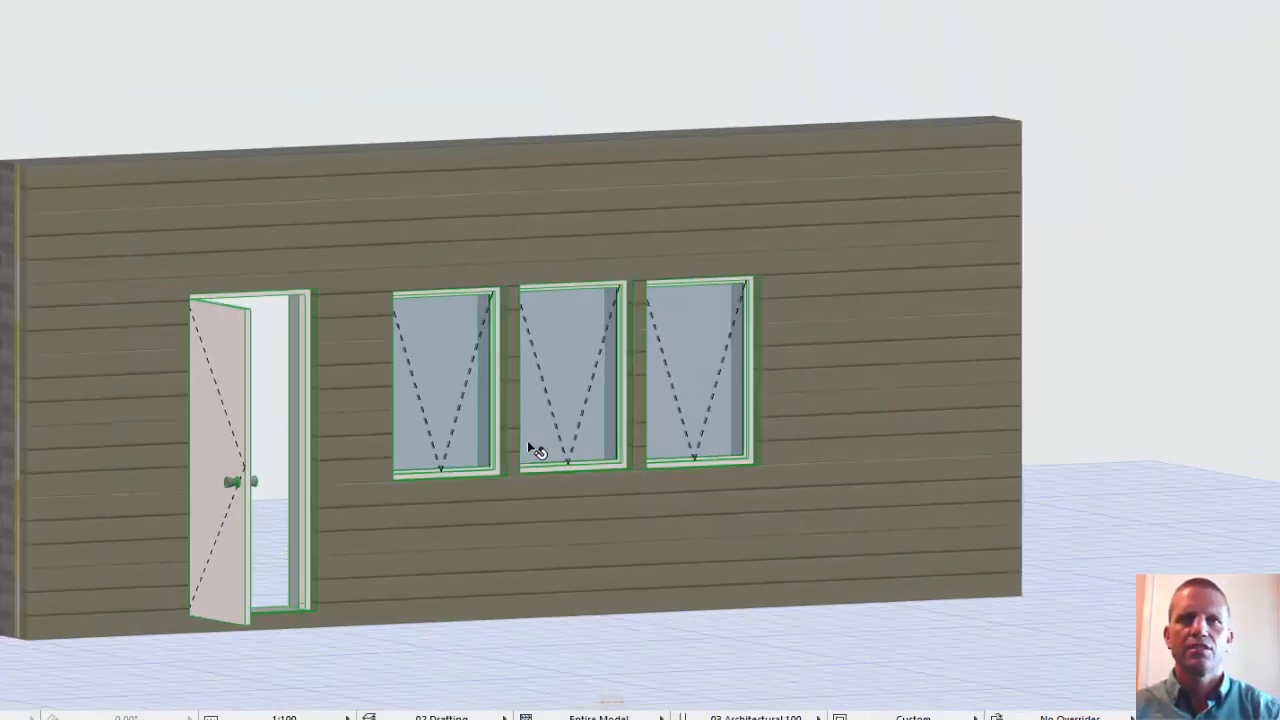
# Step: Lengthen the wall at its free end and copy the last awning window twice along it, the farther copy about 3849 mm away
pyautogui.moveTo(723, 460); pyautogui.dragTo(402, 419, button='middle')
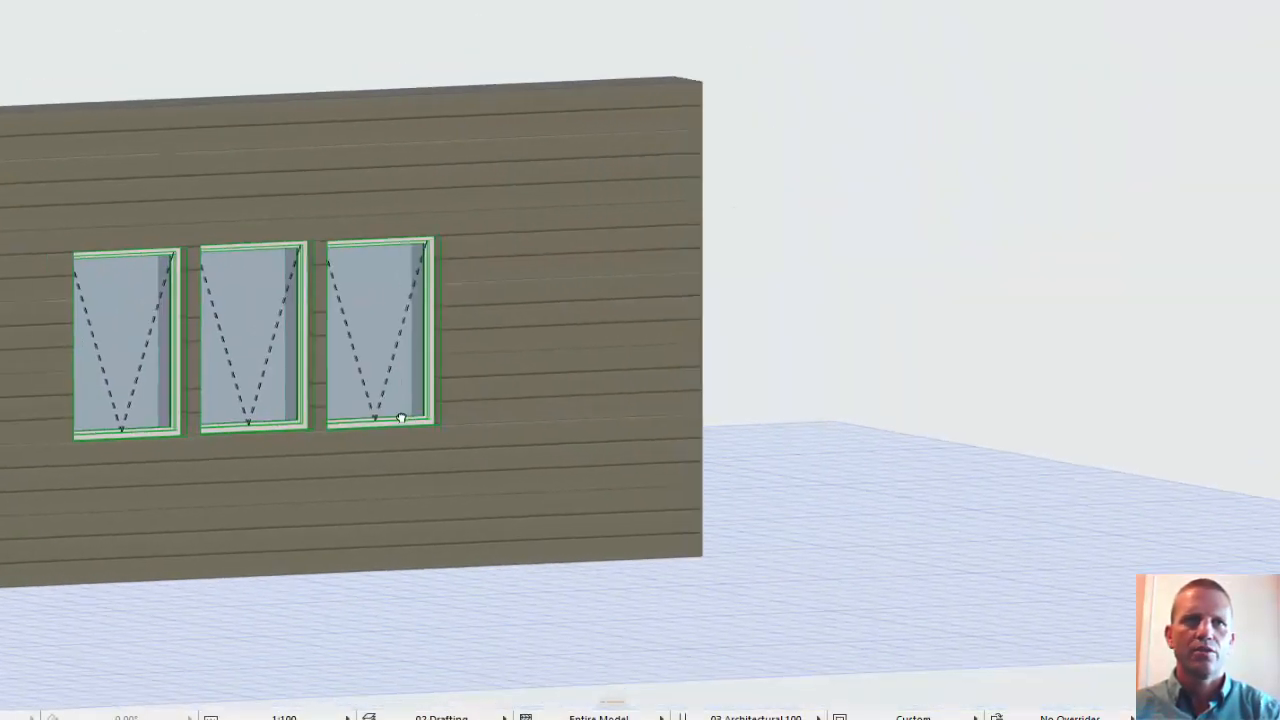
pyautogui.keyDown('shift'); pyautogui.click(700, 552); pyautogui.keyUp('shift')
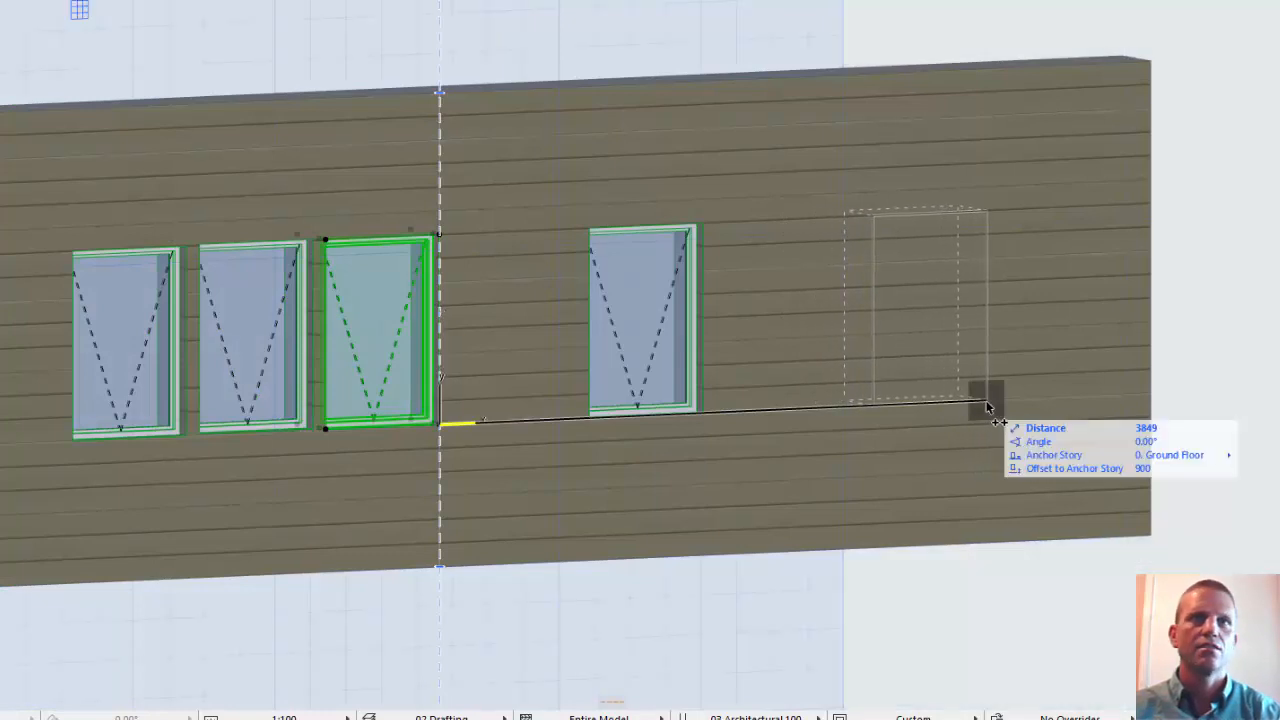
pyautogui.click(987, 406)
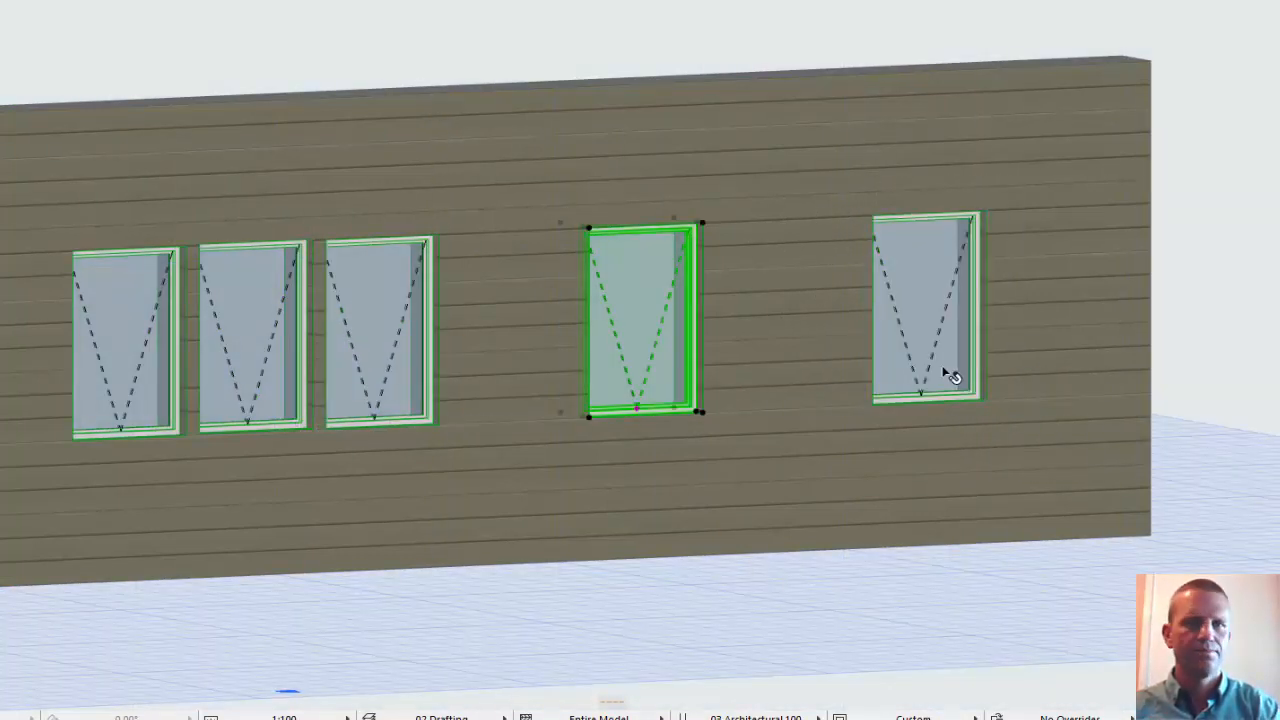
# Step: Apply the Sliding_01 assembly to the two copied windows together
pyautogui.keyDown('shift'); pyautogui.click(943, 367); pyautogui.keyUp('shift')
pyautogui.hotkey('ctrl', 't')
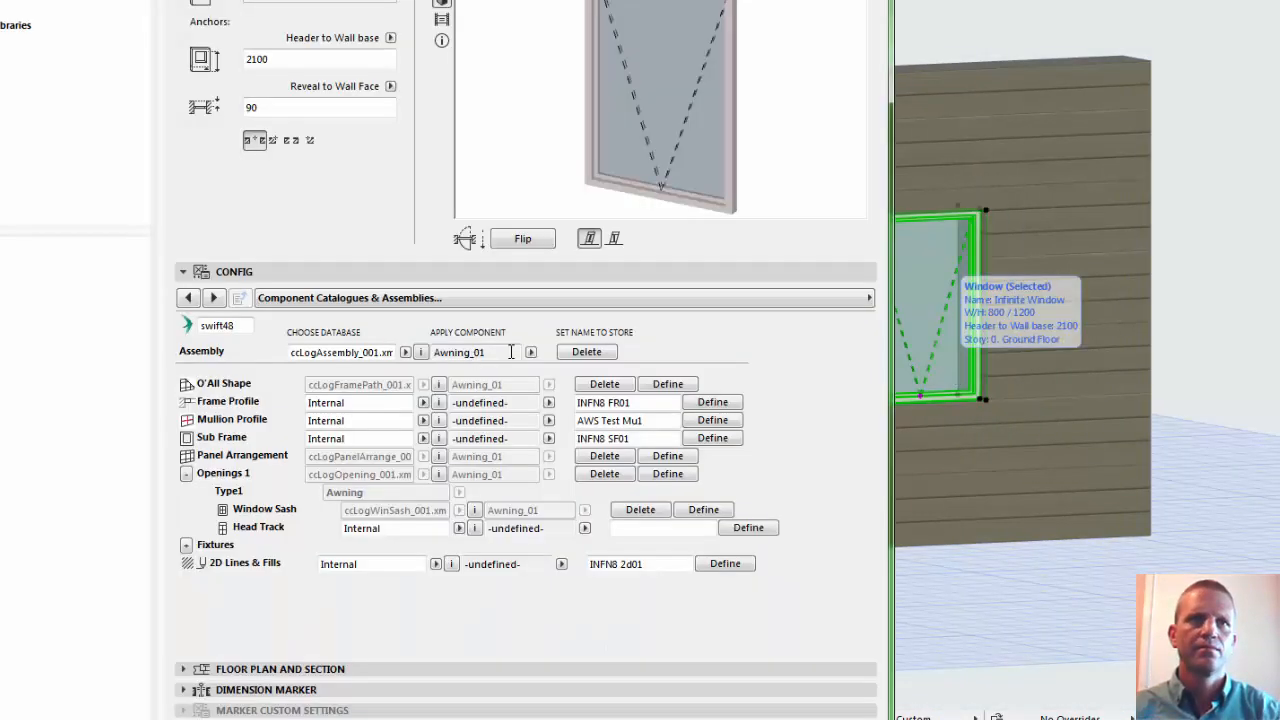
pyautogui.click(531, 352)
pyautogui.click(588, 397)
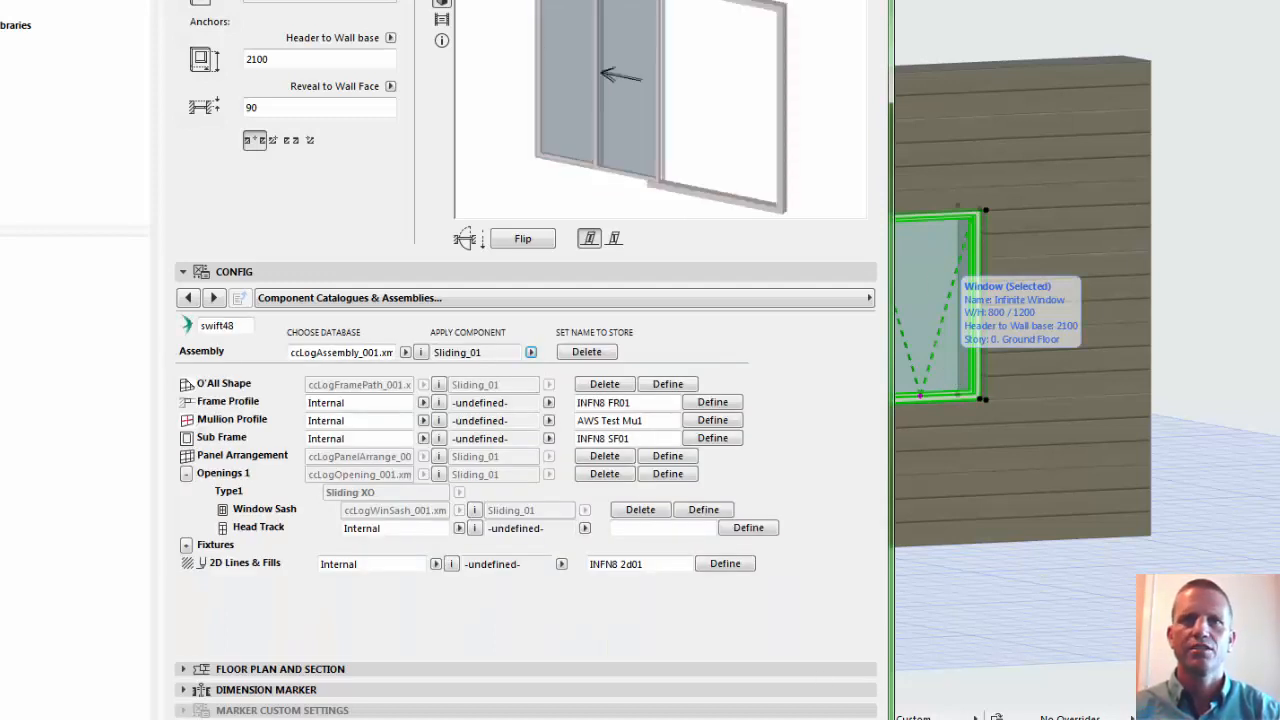
pyautogui.press('Return')
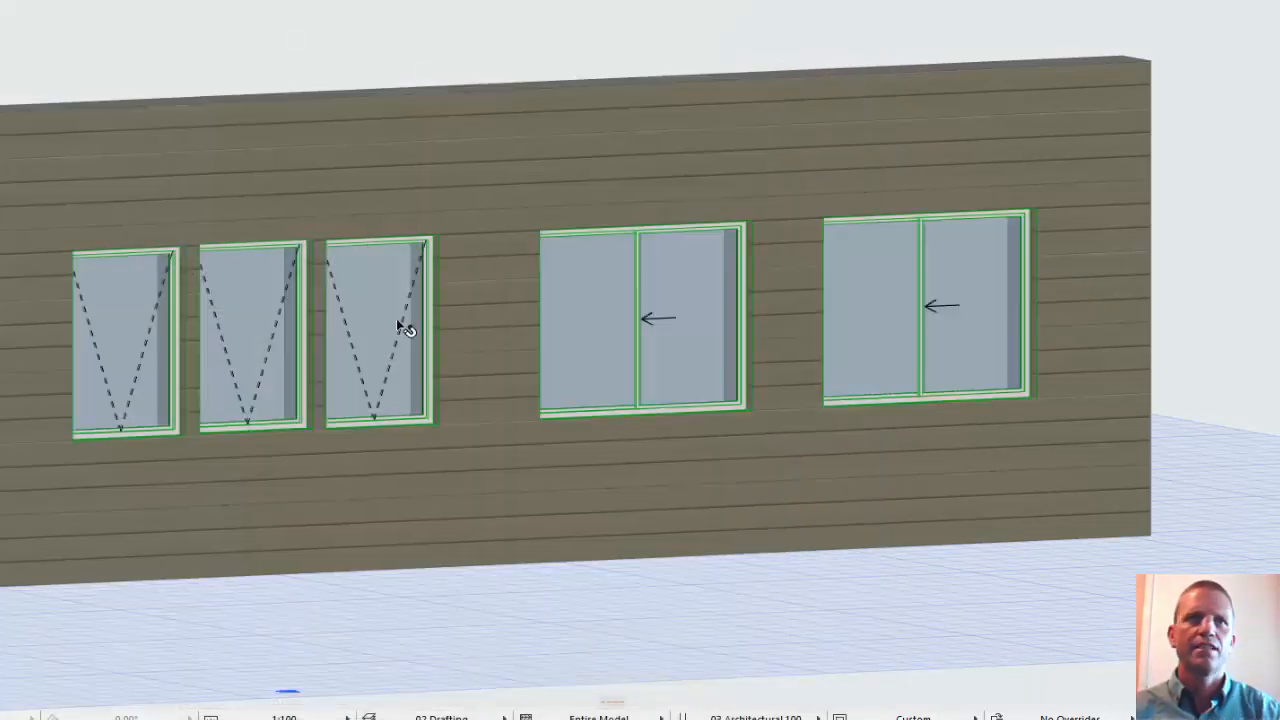
# Step: Set the frame profile of the first sliding window to Polygon and its guide hotspots to Polygon Frame
pyautogui.scroll(3, 385, 375)
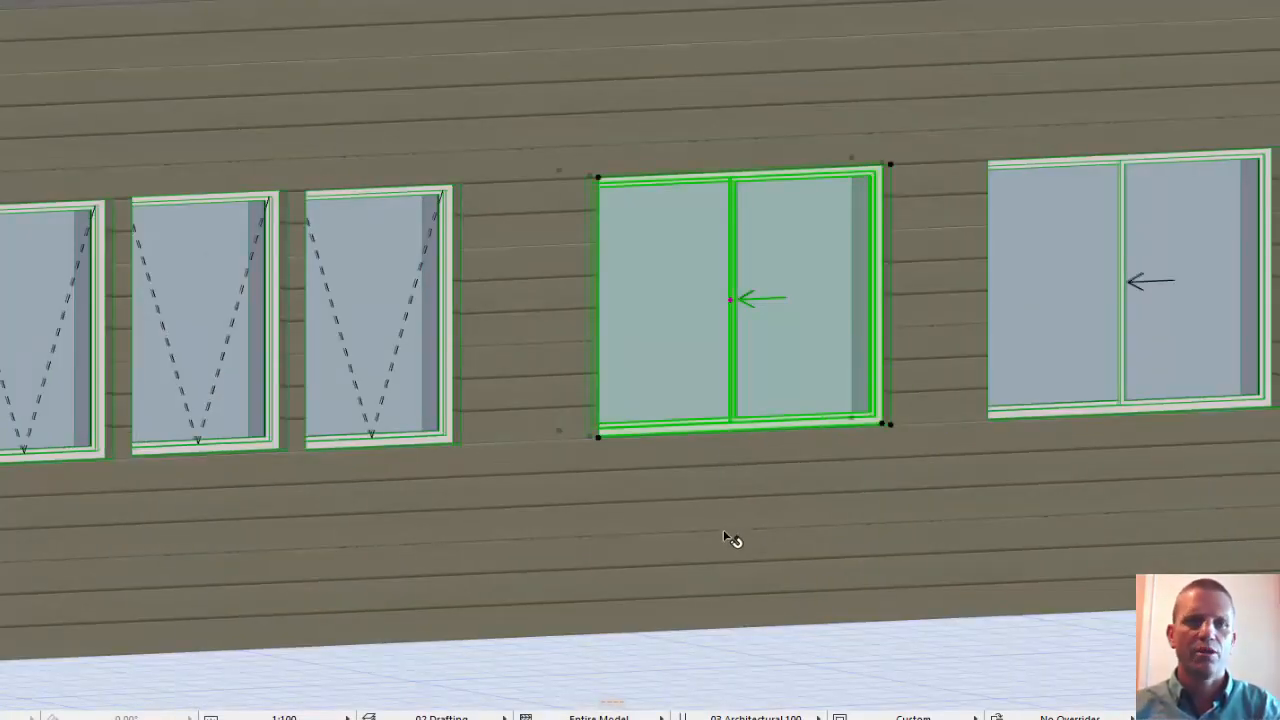
pyautogui.hotkey('ctrl', 't')
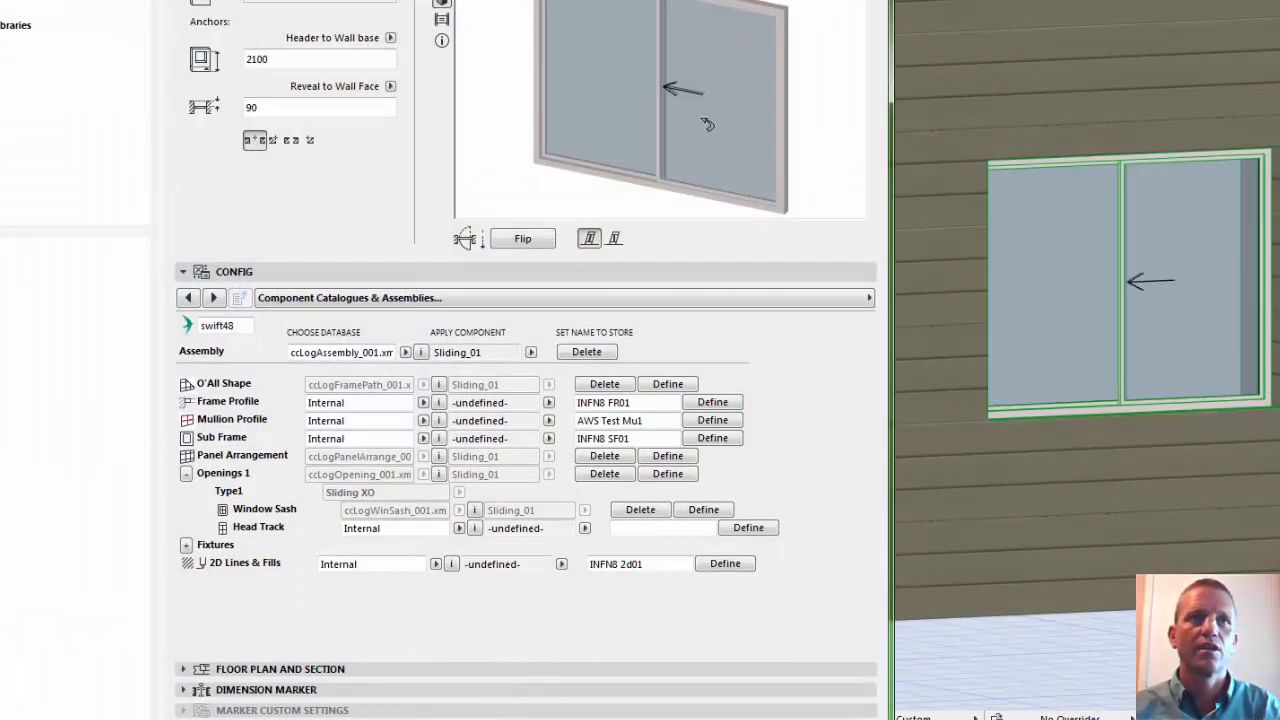
pyautogui.click(713, 402)
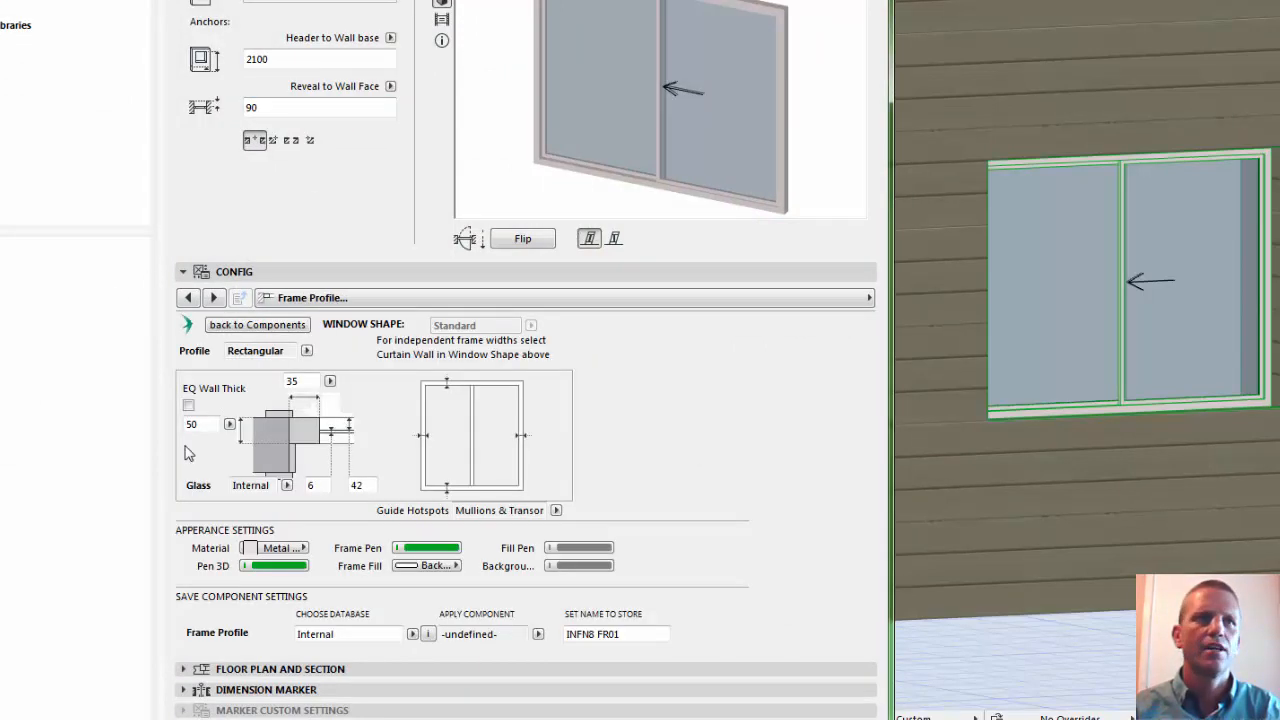
pyautogui.click(307, 351)
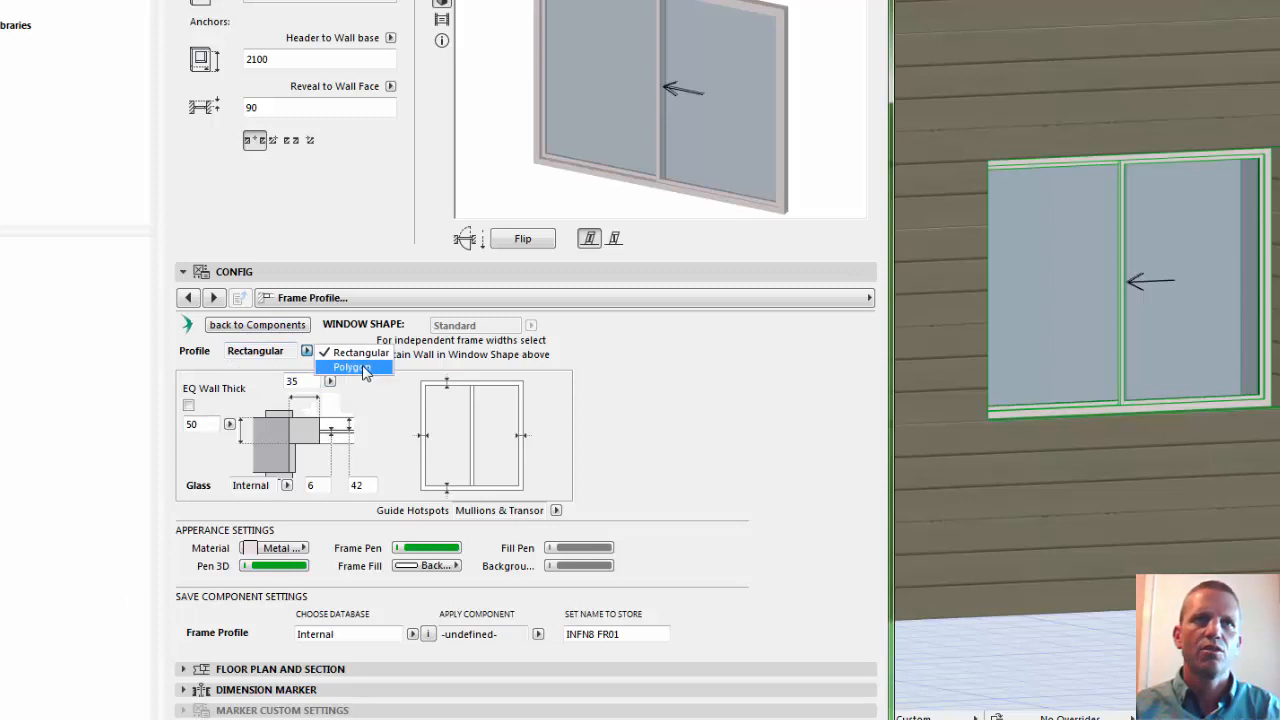
pyautogui.click(362, 369)
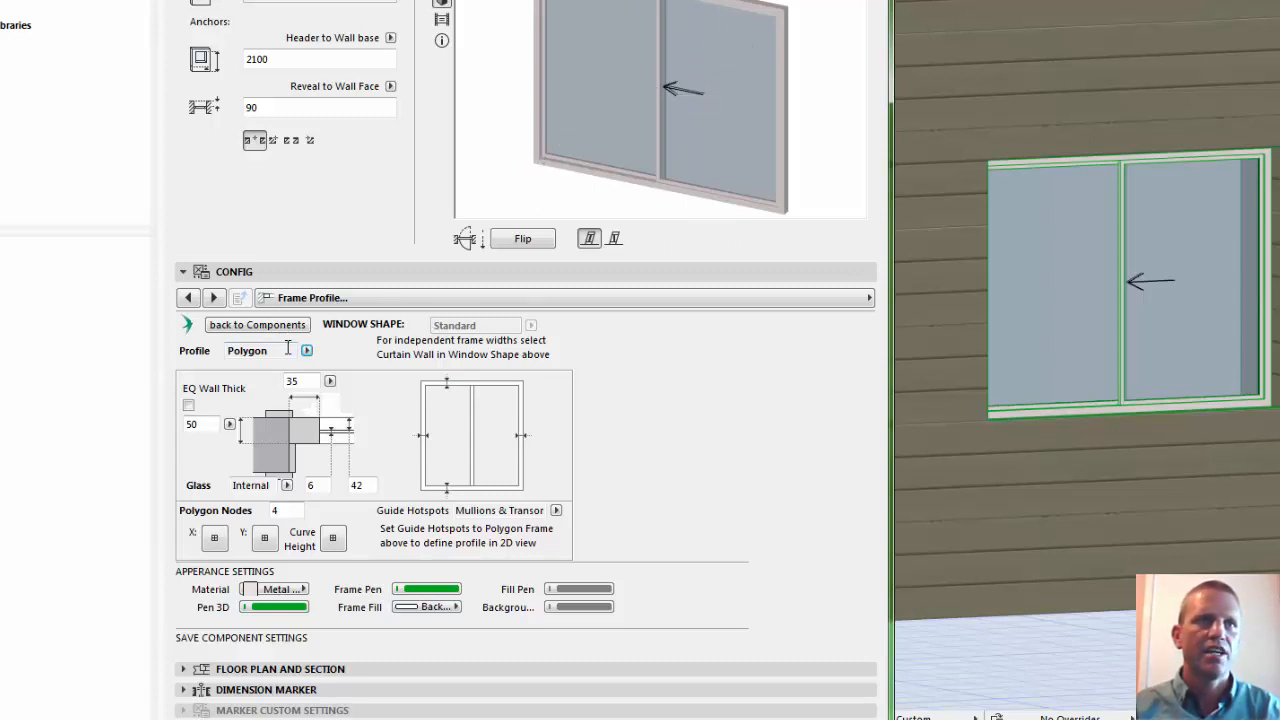
pyautogui.moveTo(288, 347); pyautogui.dragTo(171, 358)
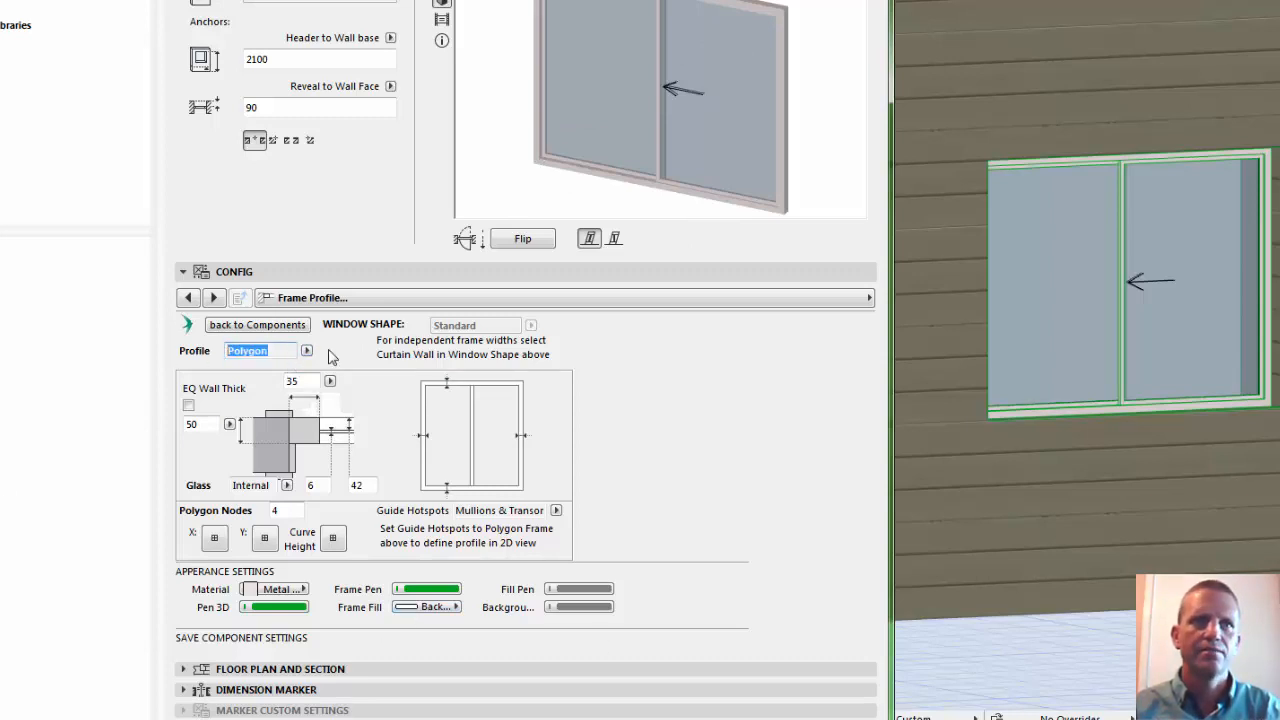
pyautogui.click(556, 511)
pyautogui.click(600, 514)
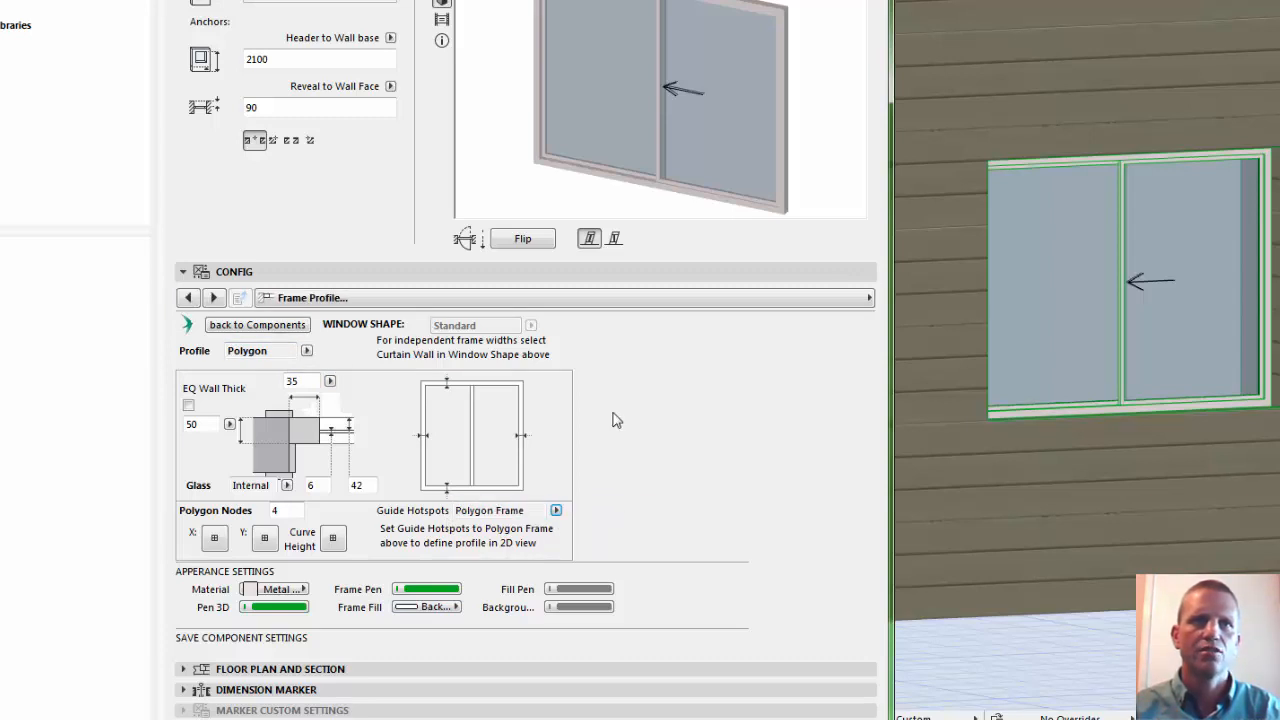
pyautogui.click(832, 718)
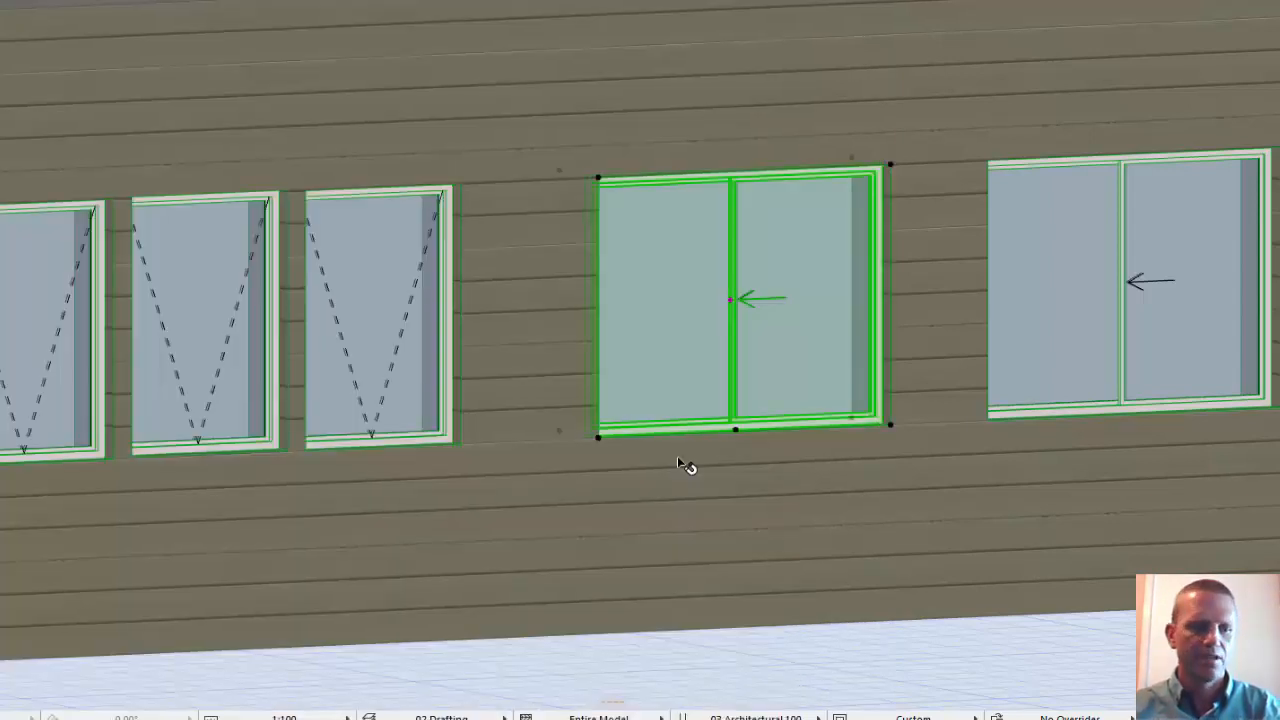
# Step: In the floor plan, insert two nodes into the sliding window's jamb frame polygon, at X 35, Y 6 and X 7, Y 6
pyautogui.press('F2')
pyautogui.scroll(5, 878, 380)
pyautogui.click(248, 432)
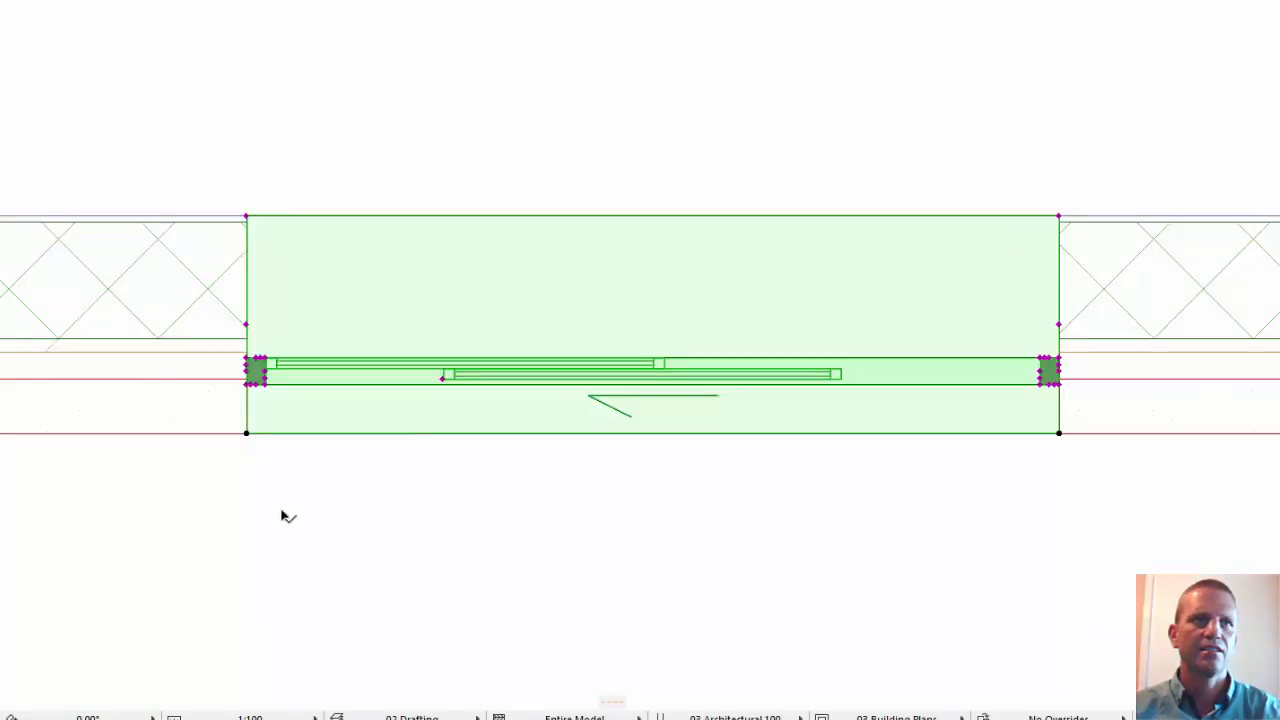
pyautogui.scroll(3, 248, 436)
pyautogui.scroll(2, 289, 226)
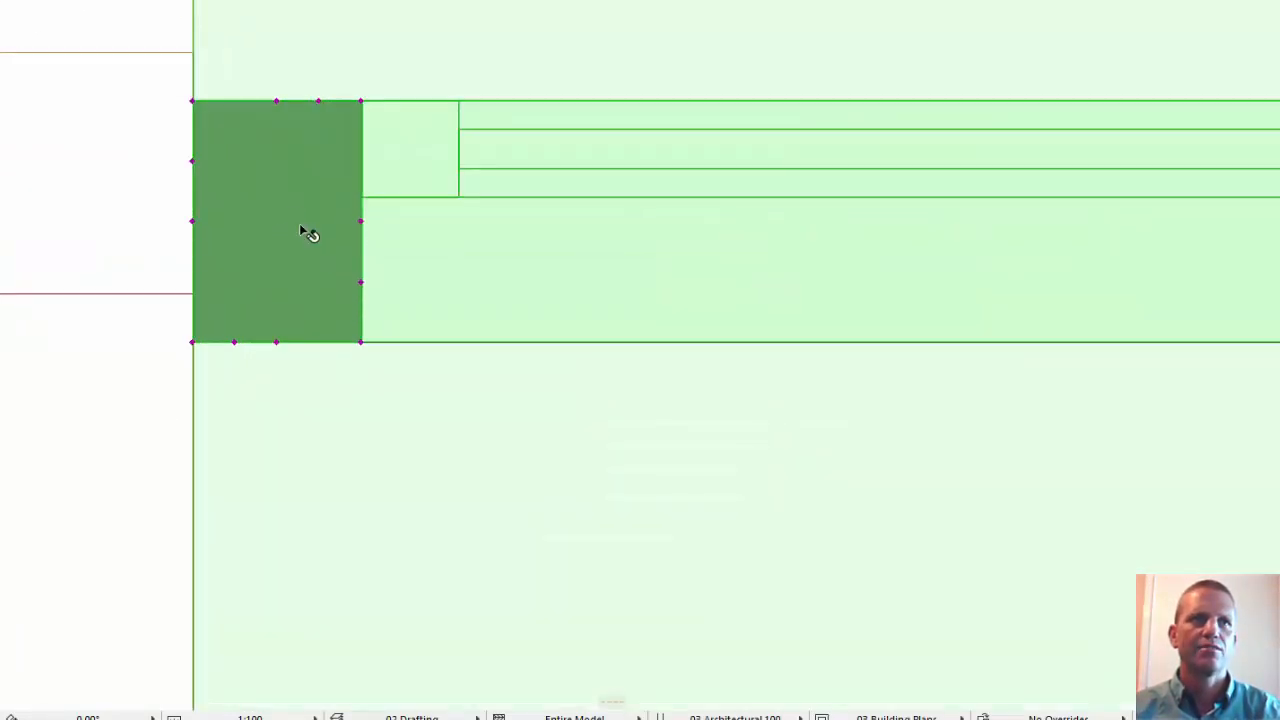
pyautogui.moveTo(306, 229); pyautogui.dragTo(390, 372, button='middle')
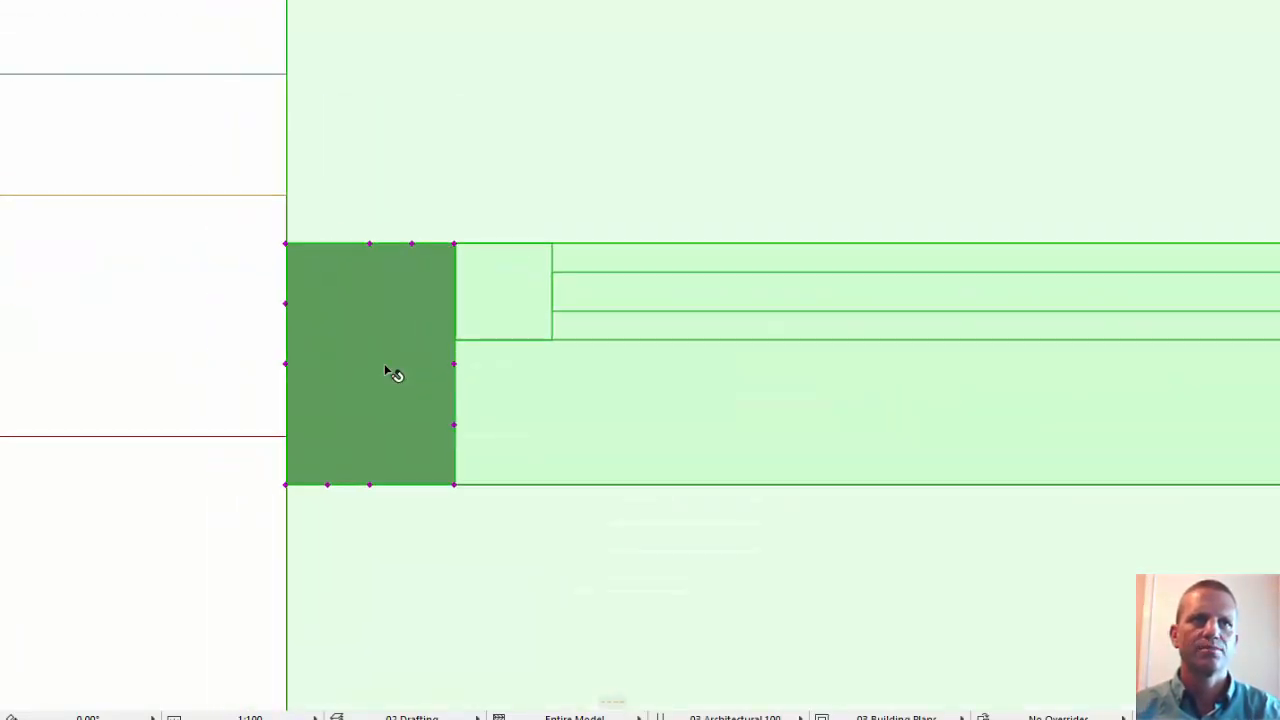
pyautogui.click(455, 426)
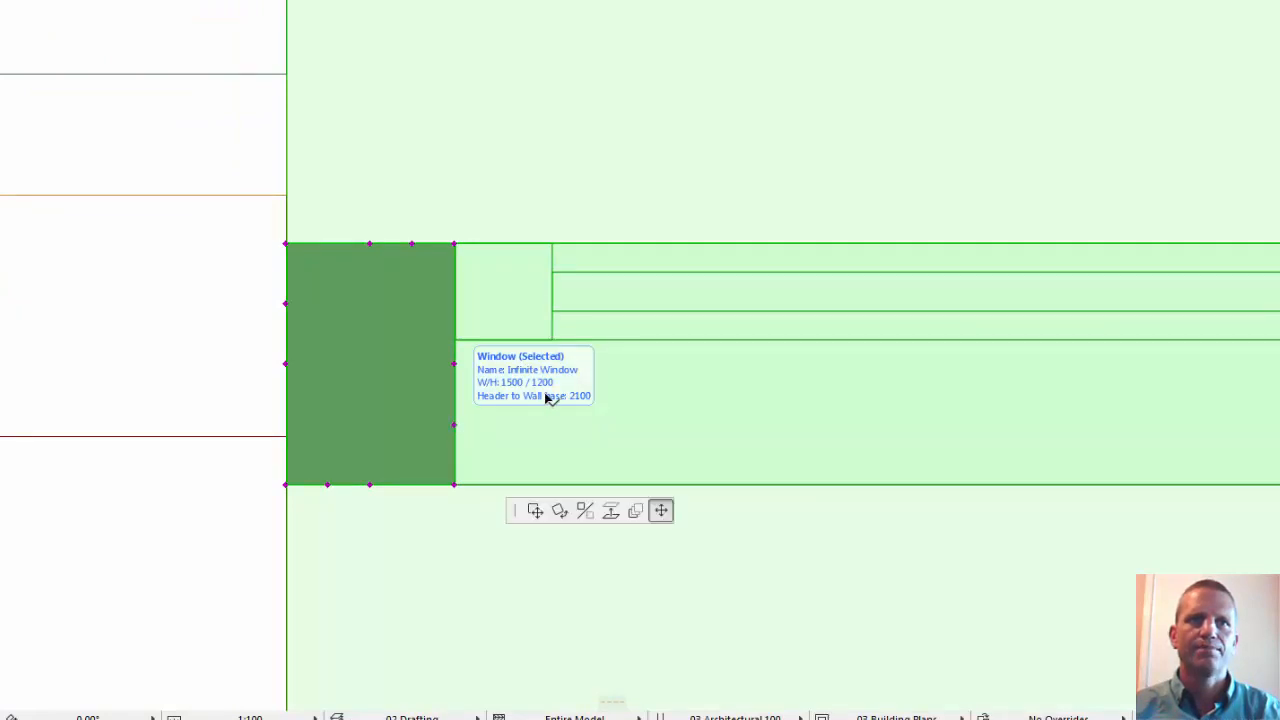
pyautogui.click(456, 454)
pyautogui.click(455, 402)
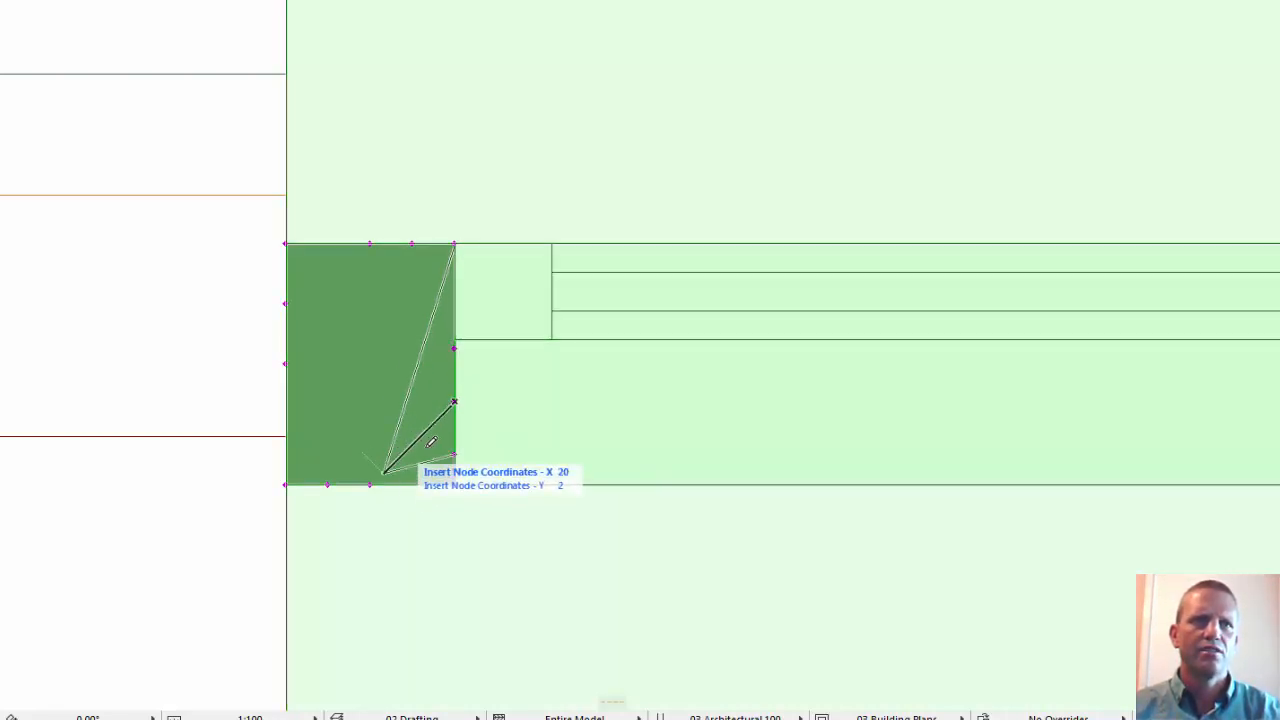
pyautogui.click(320, 451)
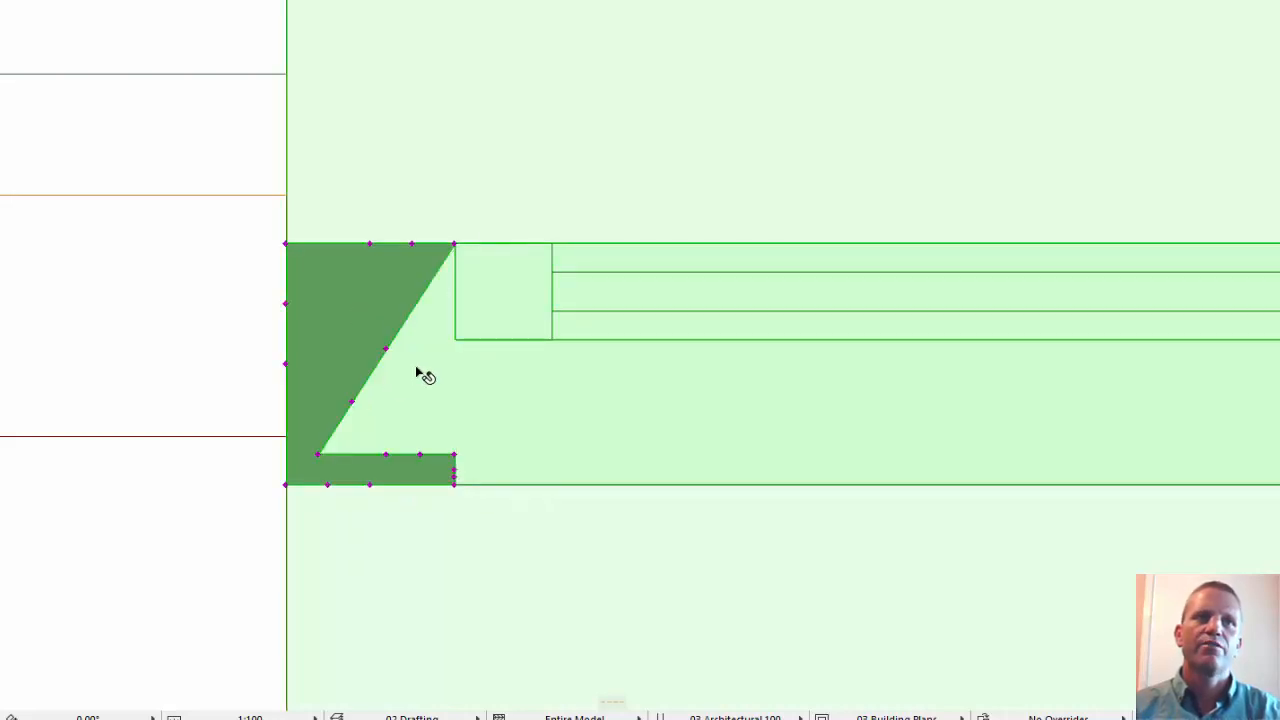
# Step: Insert two more nodes near the glazed flange, one on the jamb's inner edge and one at about X 7, Y 43, forming a C-shaped channel
pyautogui.click(353, 405)
pyautogui.click(455, 283)
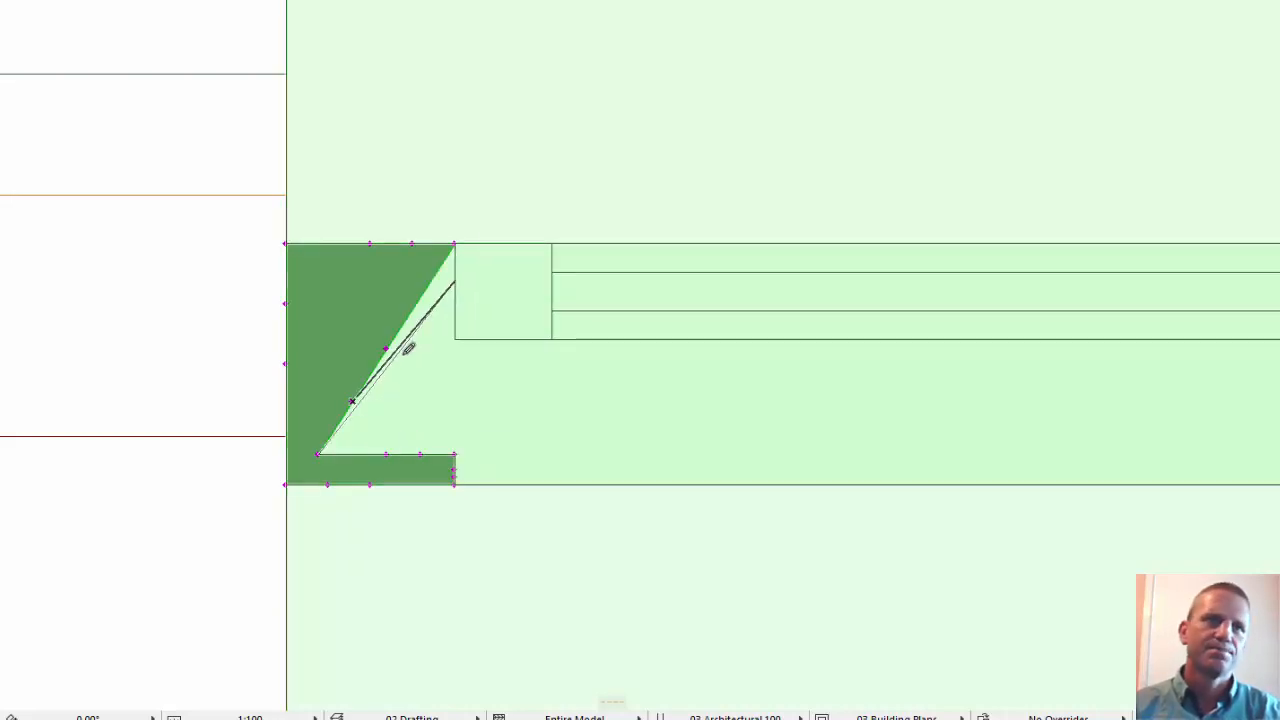
pyautogui.click(355, 410)
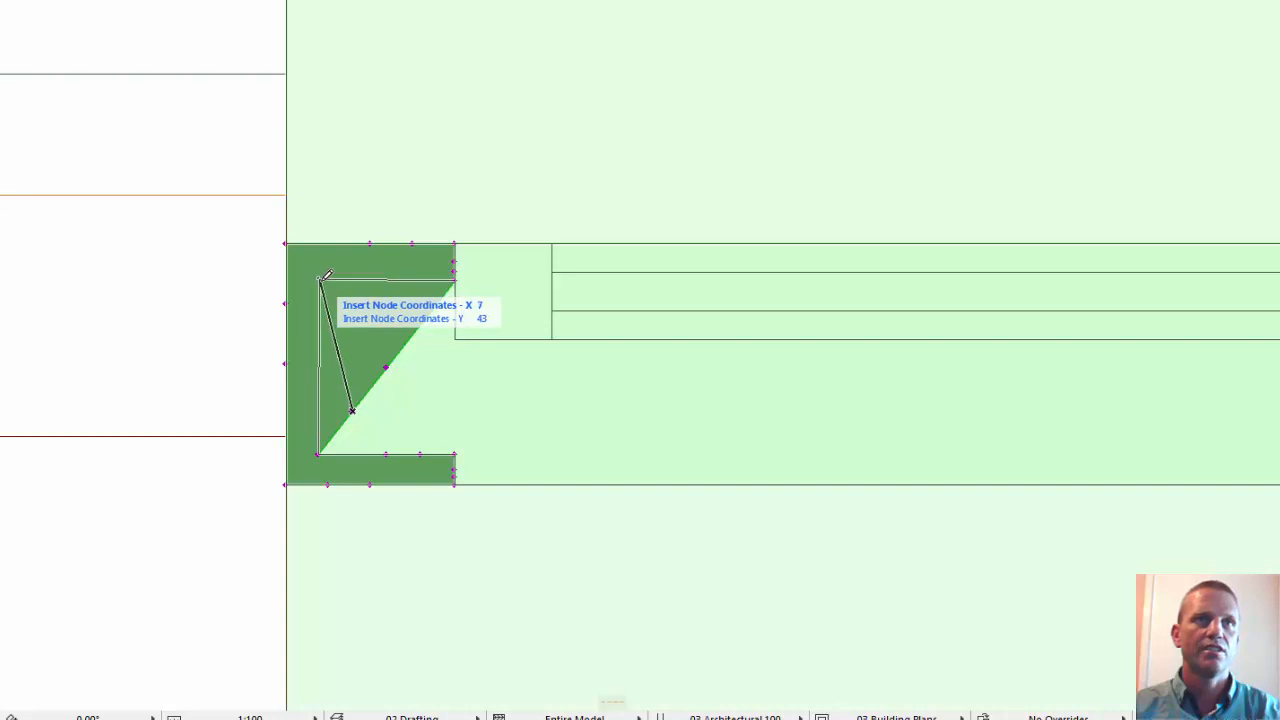
pyautogui.click(320, 281)
# Step: Adjust the channel's inner corner nodes so the flange beside the fixed sash has a straight inner edge
pyautogui.click(319, 282)
pyautogui.click(377, 271)
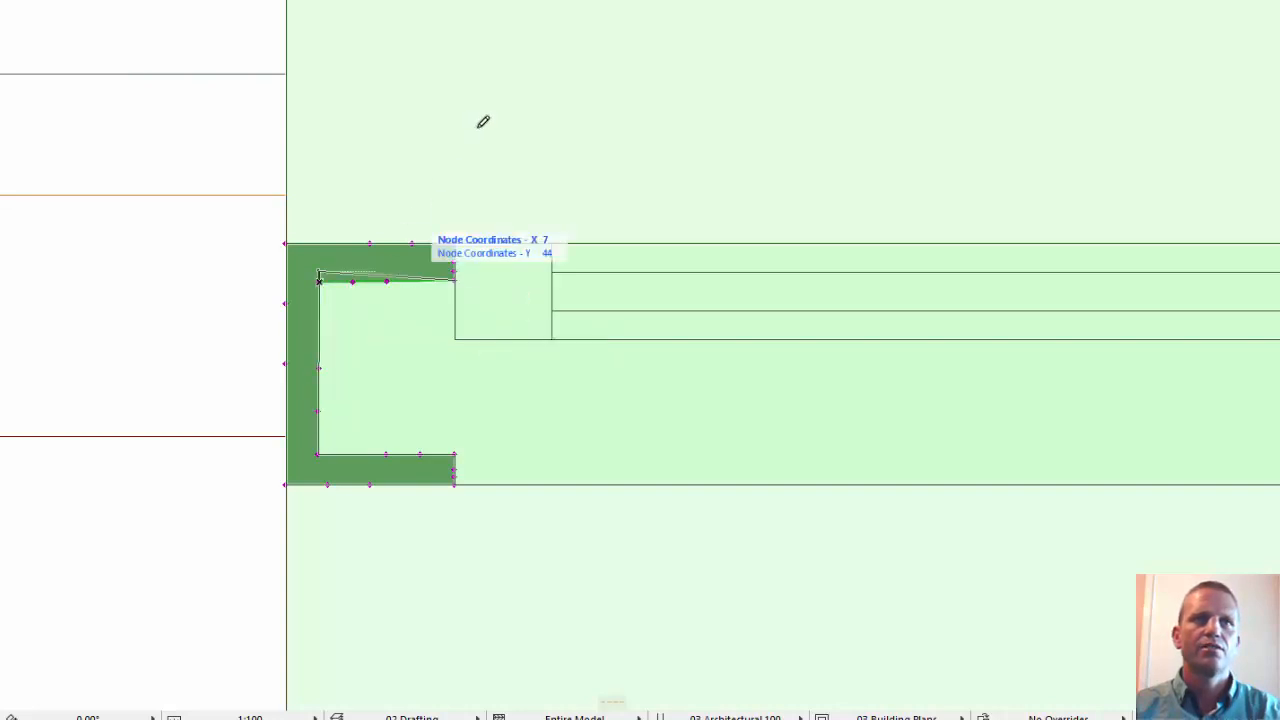
pyautogui.click(458, 277)
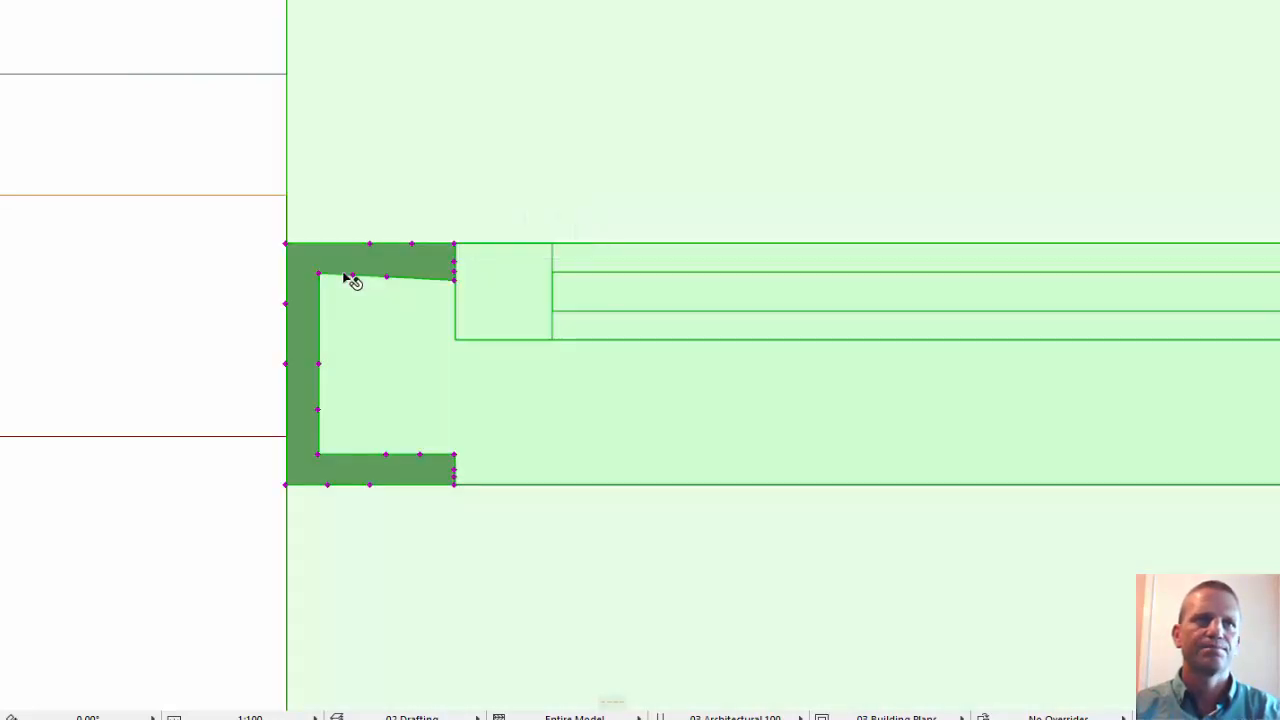
pyautogui.keyDown('shift'); pyautogui.click(456, 279); pyautogui.keyUp('shift')
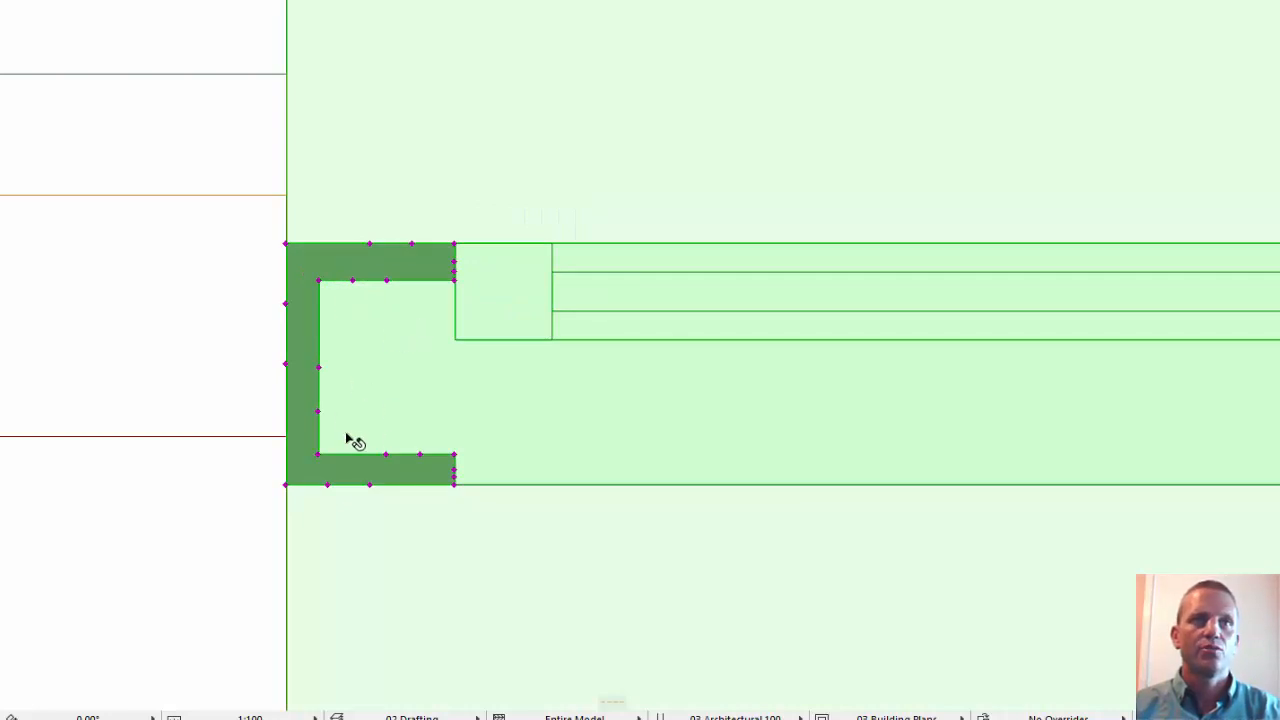
pyautogui.click(317, 456)
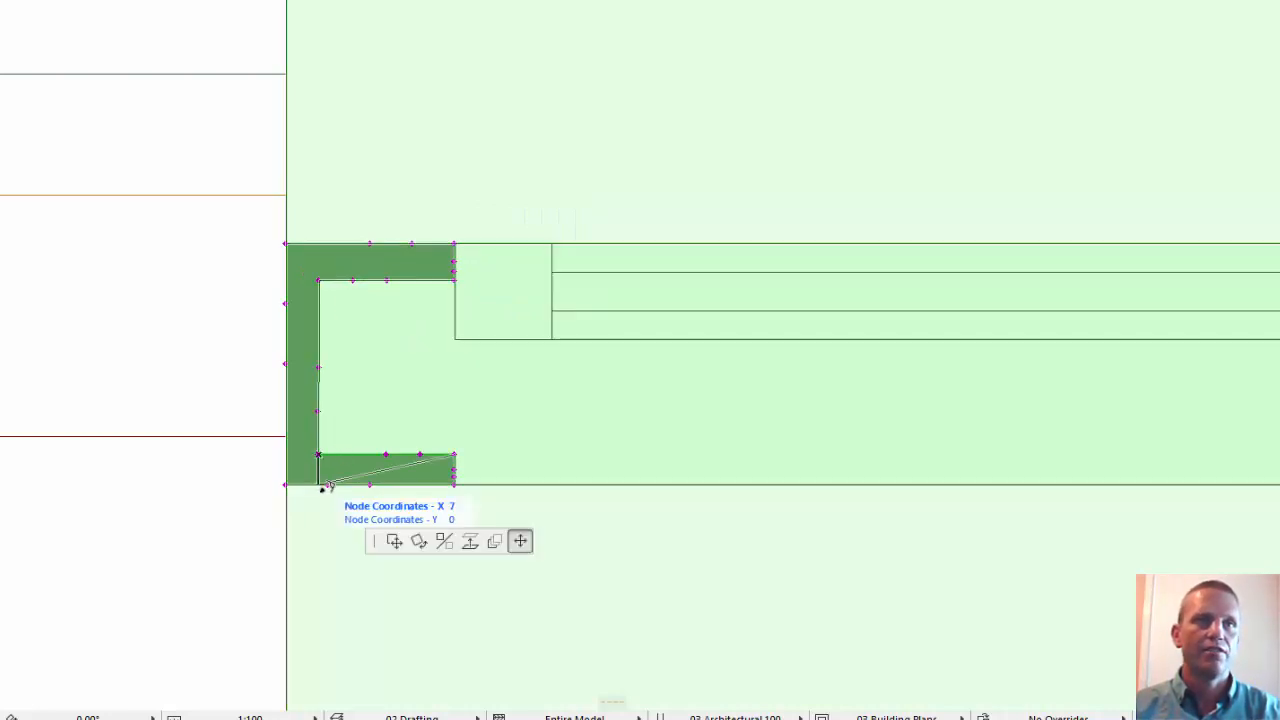
pyautogui.click(457, 451)
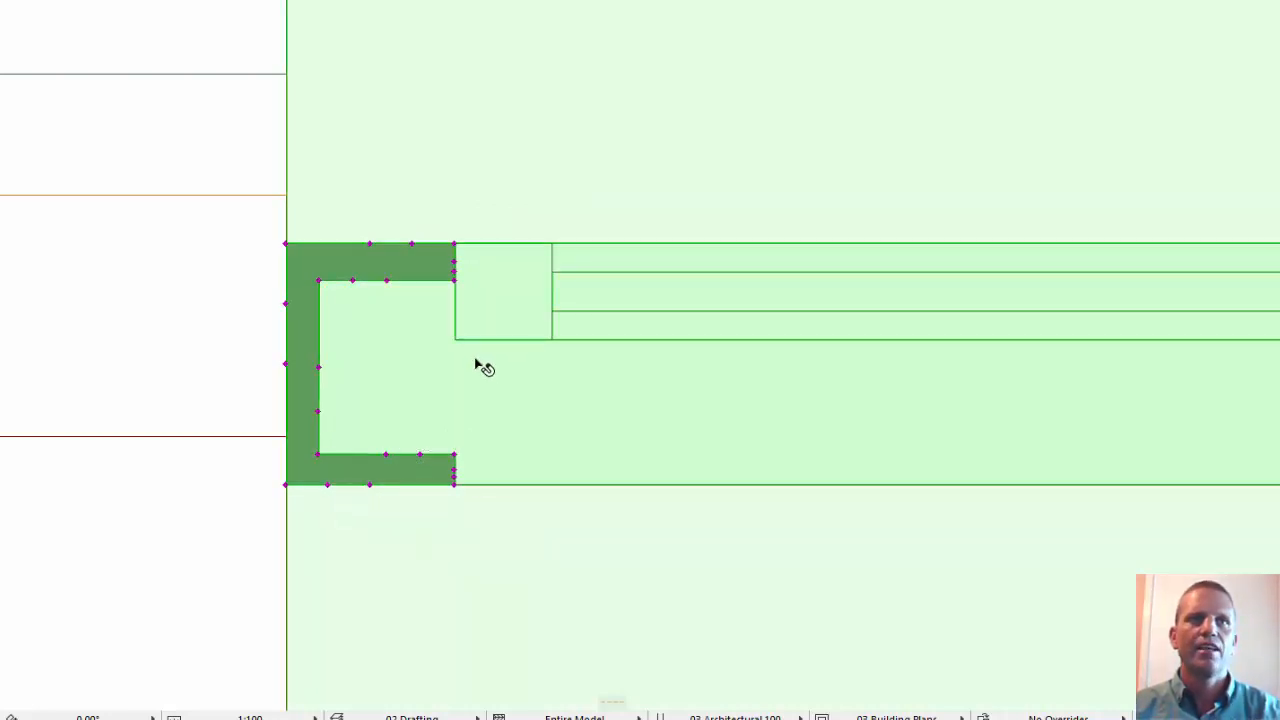
# Step: Examine the channel profile at the window's opposite jamb and the sash positions along the opening
pyautogui.scroll(-3, 409, 400)
pyautogui.moveTo(555, 393); pyautogui.dragTo(277, 373, button='middle')
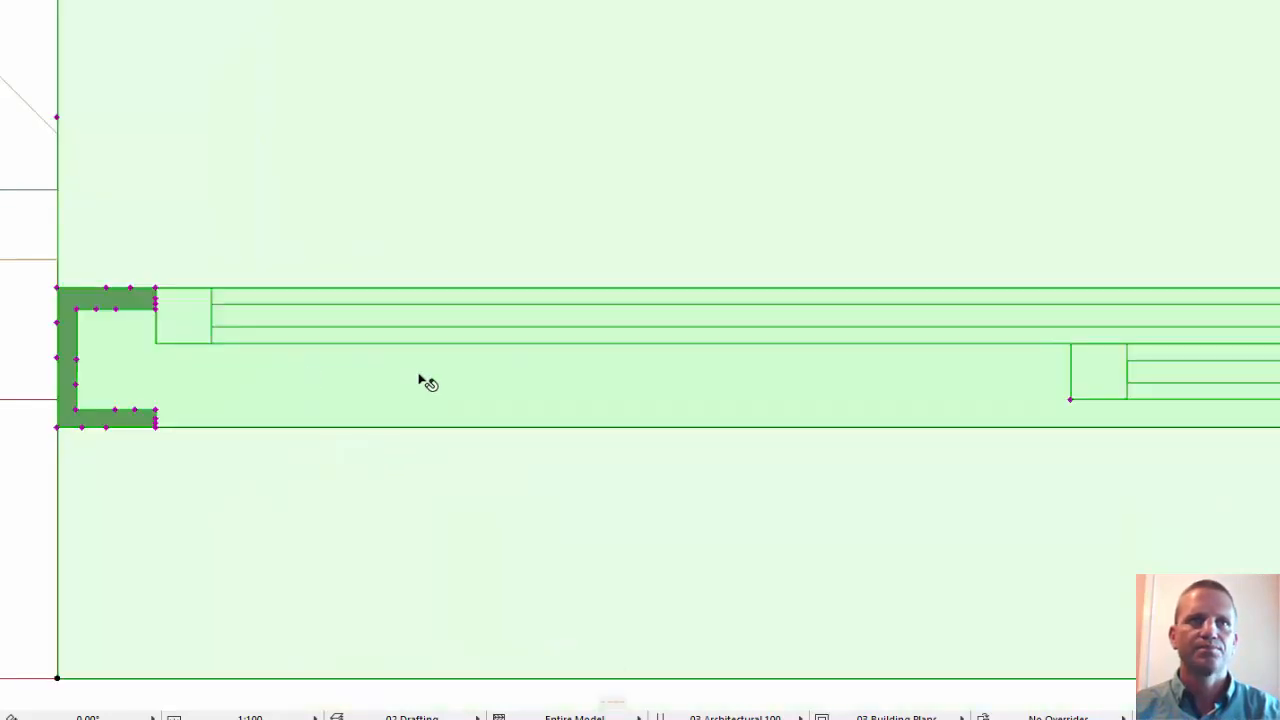
pyautogui.scroll(-2, 418, 376)
pyautogui.moveTo(463, 376); pyautogui.dragTo(254, 376, button='middle')
pyautogui.scroll(-4, 275, 387)
pyautogui.scroll(-2, 271, 385)
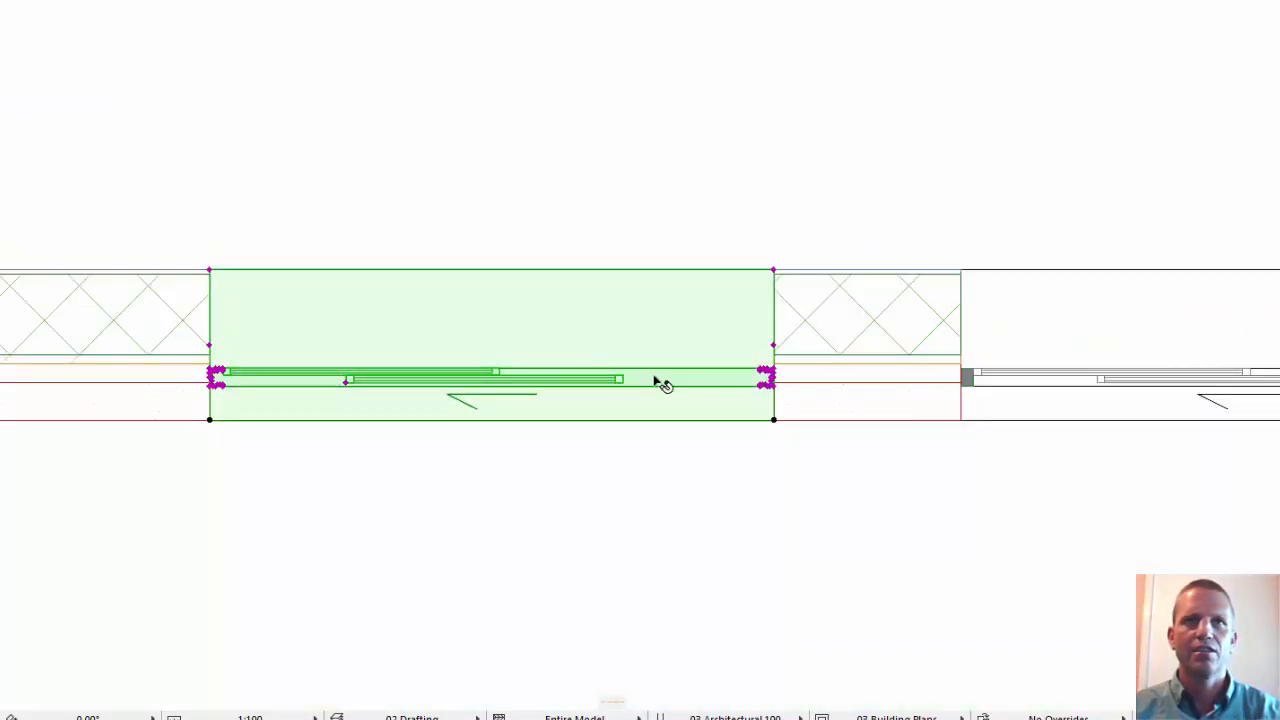
pyautogui.scroll(3, 745, 377)
pyautogui.scroll(2, 798, 376)
pyautogui.scroll(-4, 940, 384)
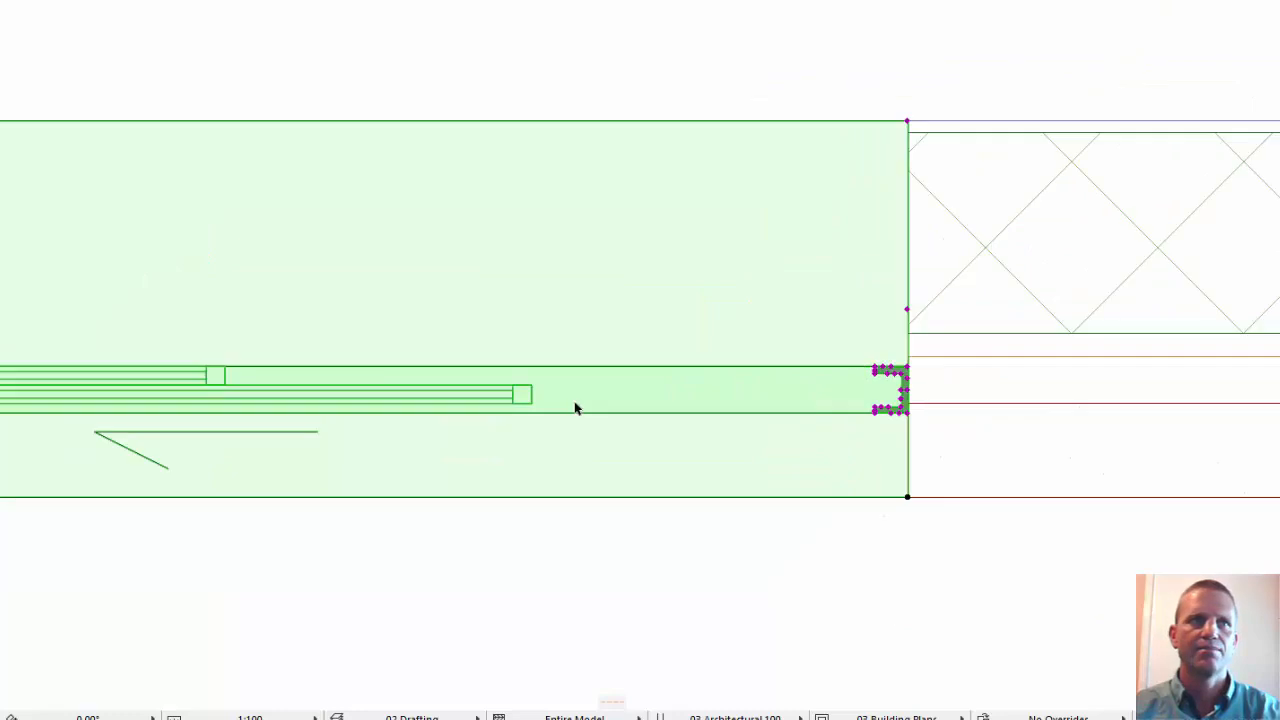
pyautogui.scroll(-4, 575, 403)
pyautogui.scroll(4, 207, 392)
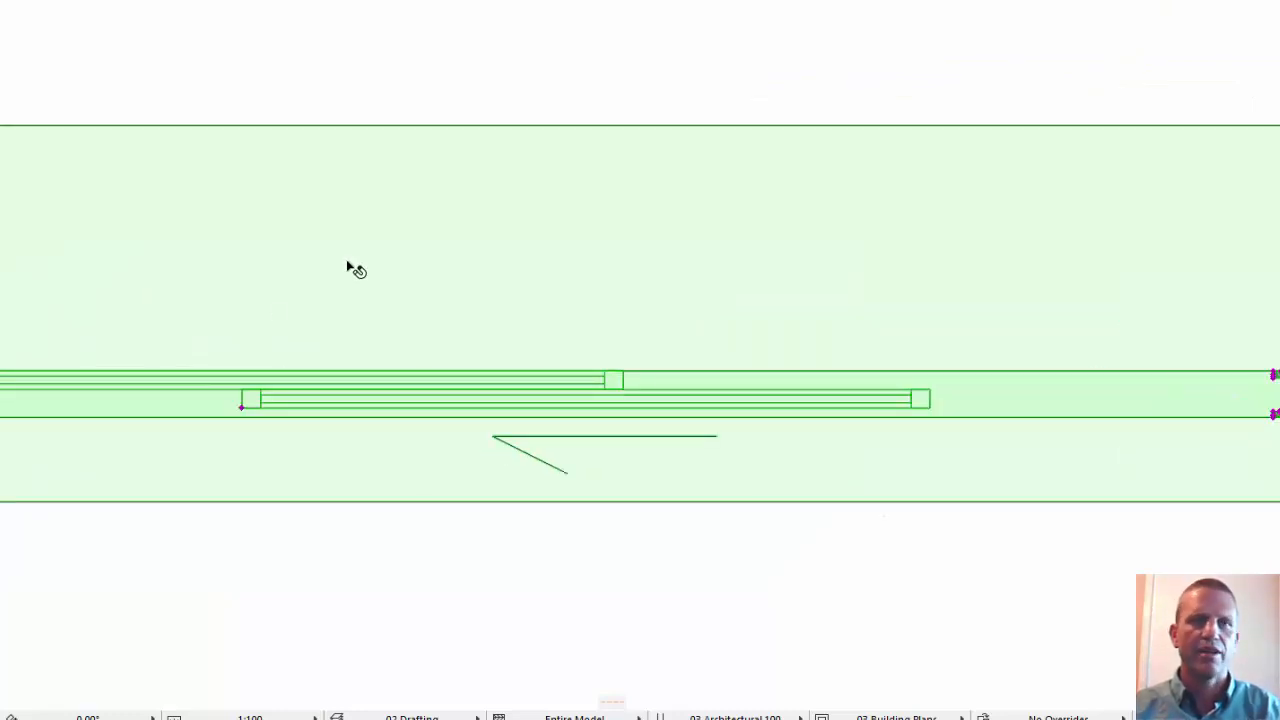
# Step: Turn off the fixed opening percentage in the Quick List and slide the movable sash closed against the far jamb in plan
pyautogui.hotkey('ctrl', 't')
pyautogui.click(748, 298)
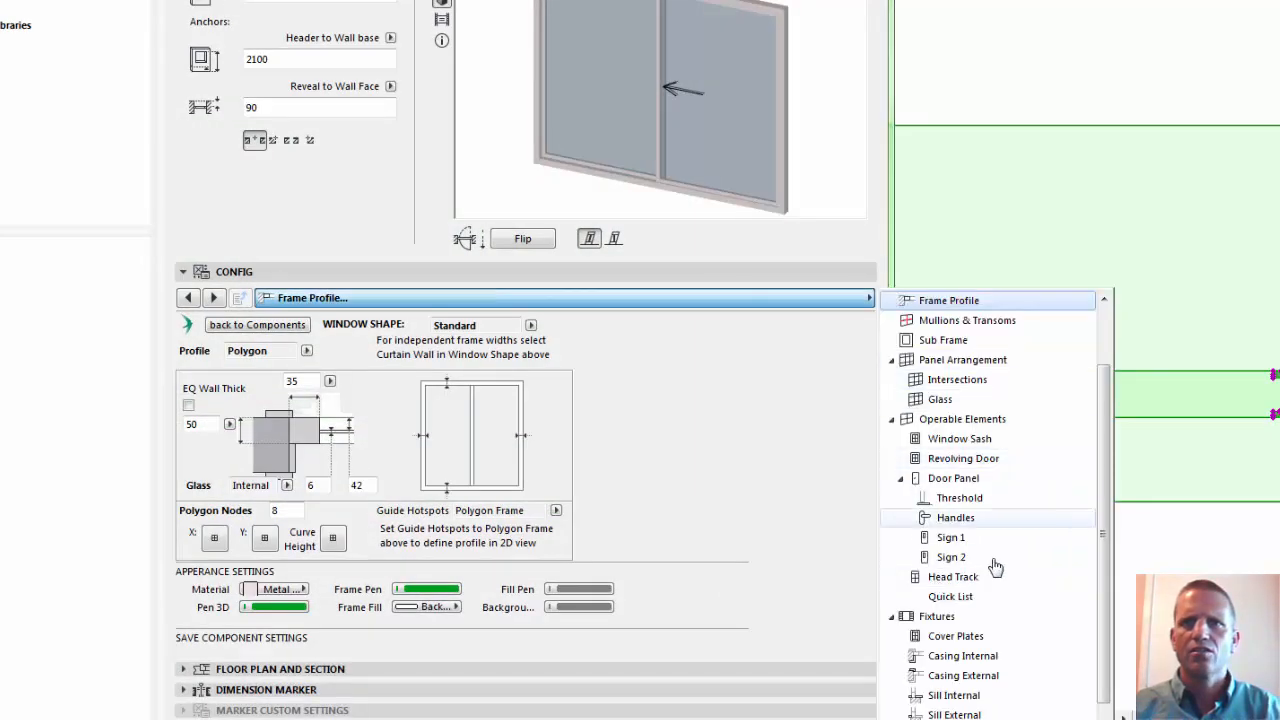
pyautogui.click(952, 596)
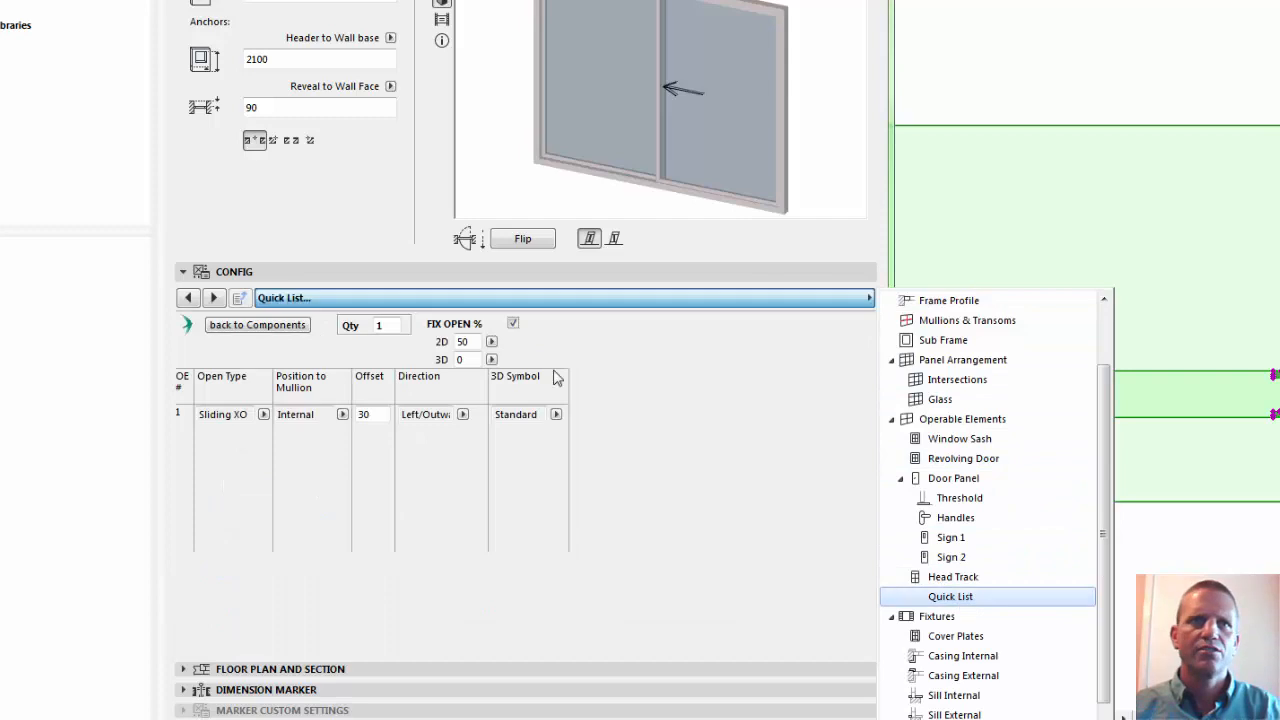
pyautogui.click(515, 325)
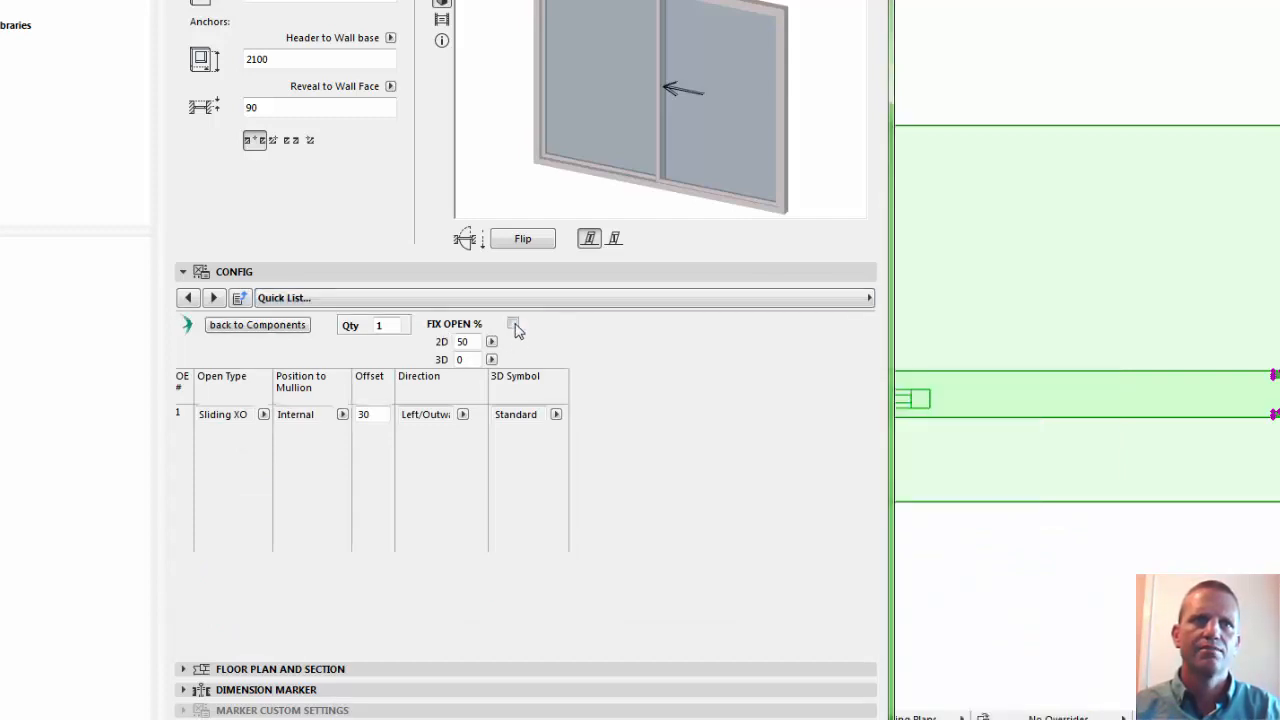
pyautogui.press('Return')
pyautogui.click(510, 408)
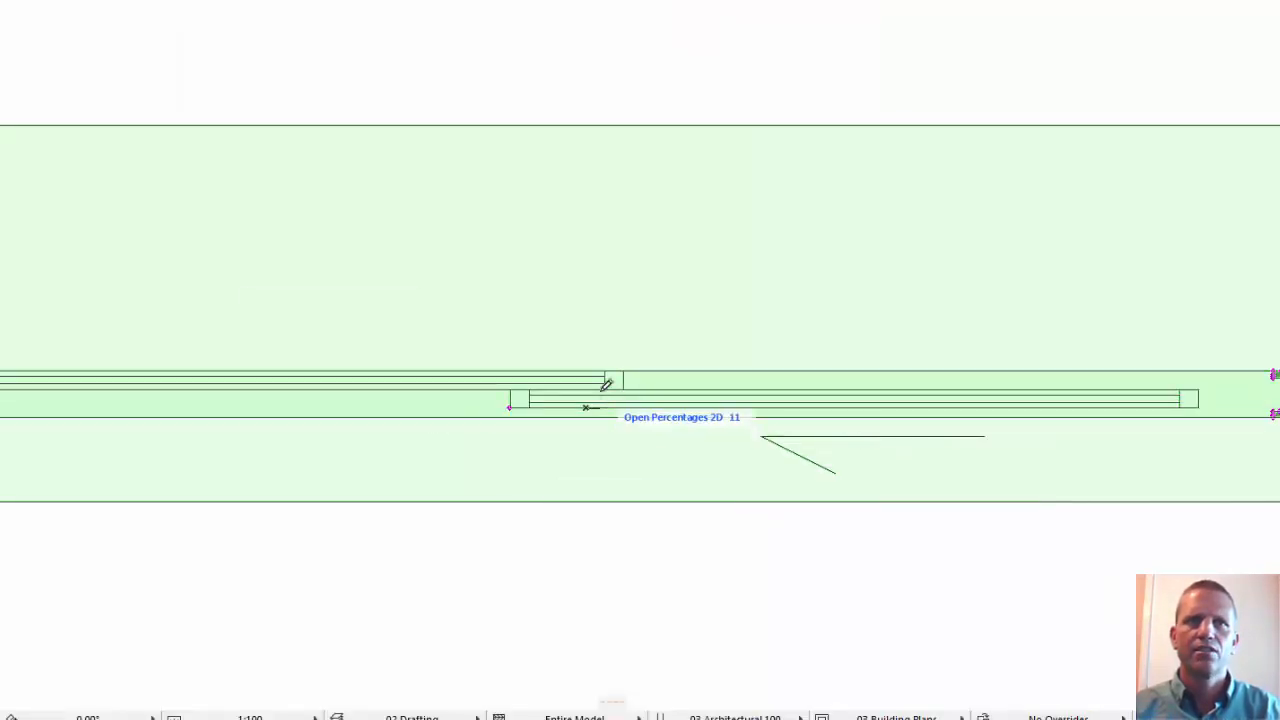
pyautogui.click(586, 405)
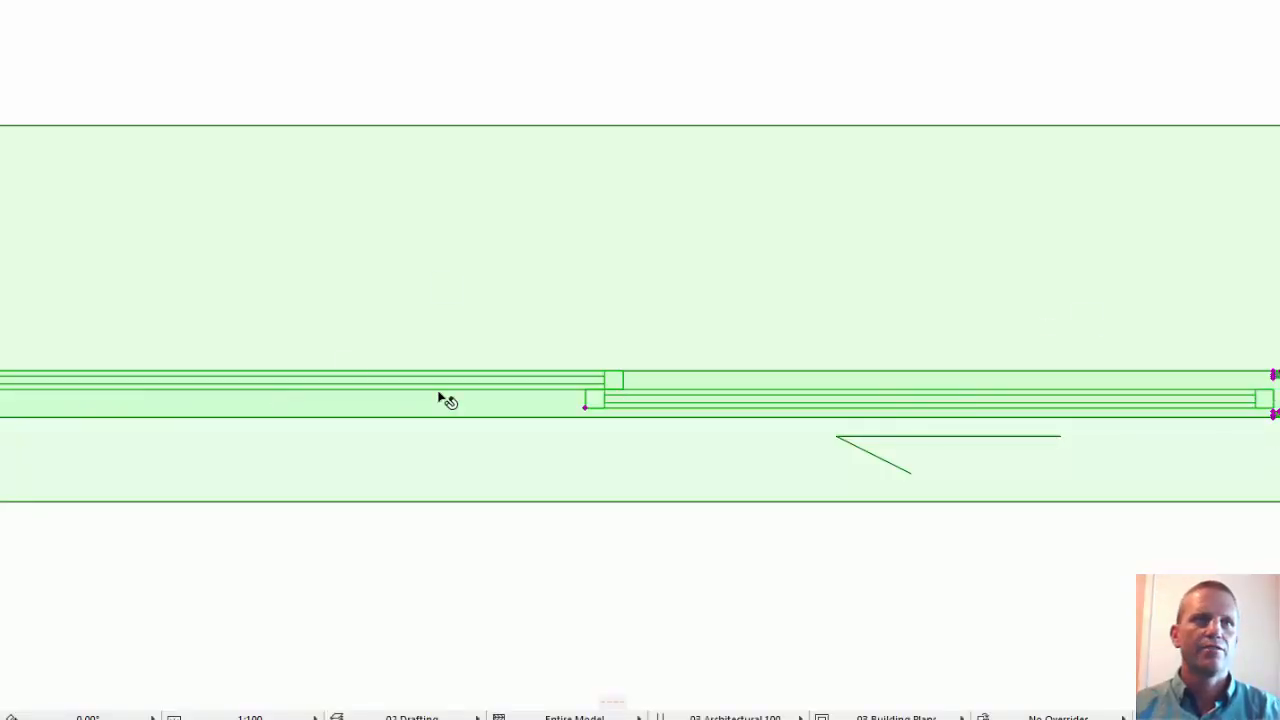
# Step: Set both inner nodes of the channel's exterior flange to Y 5
pyautogui.scroll(5, 1235, 430)
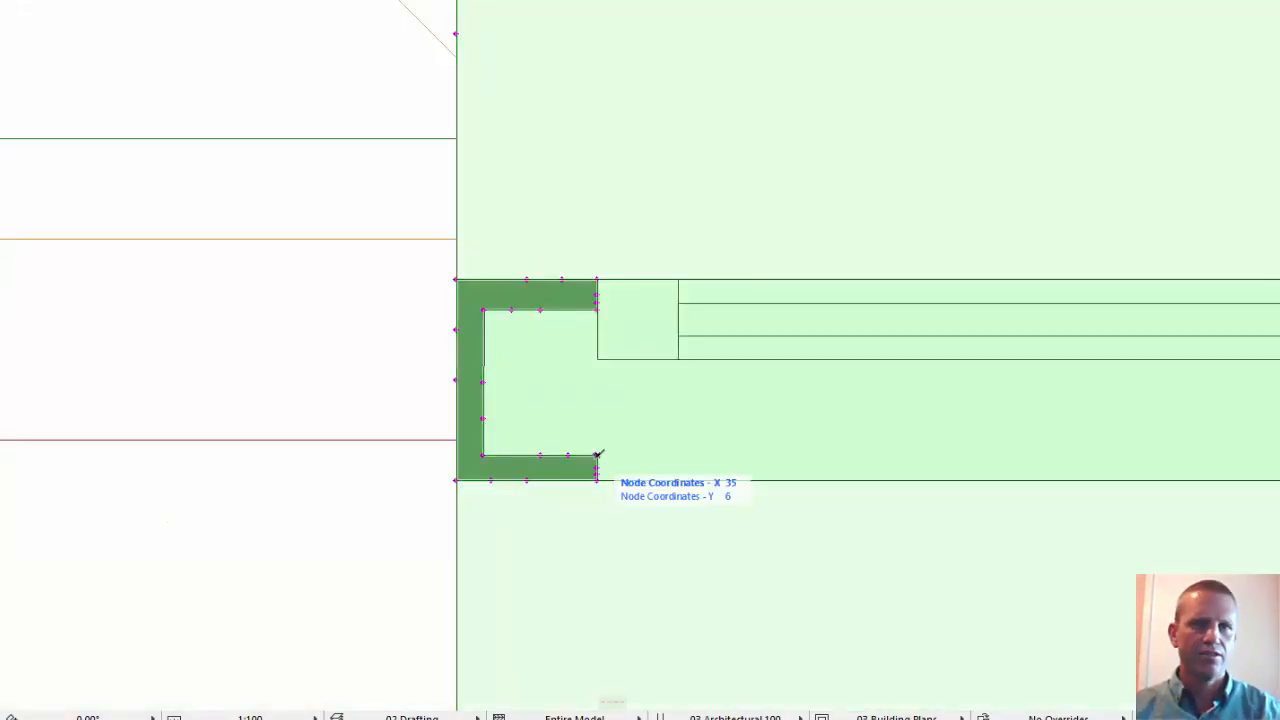
pyautogui.press('Tab')
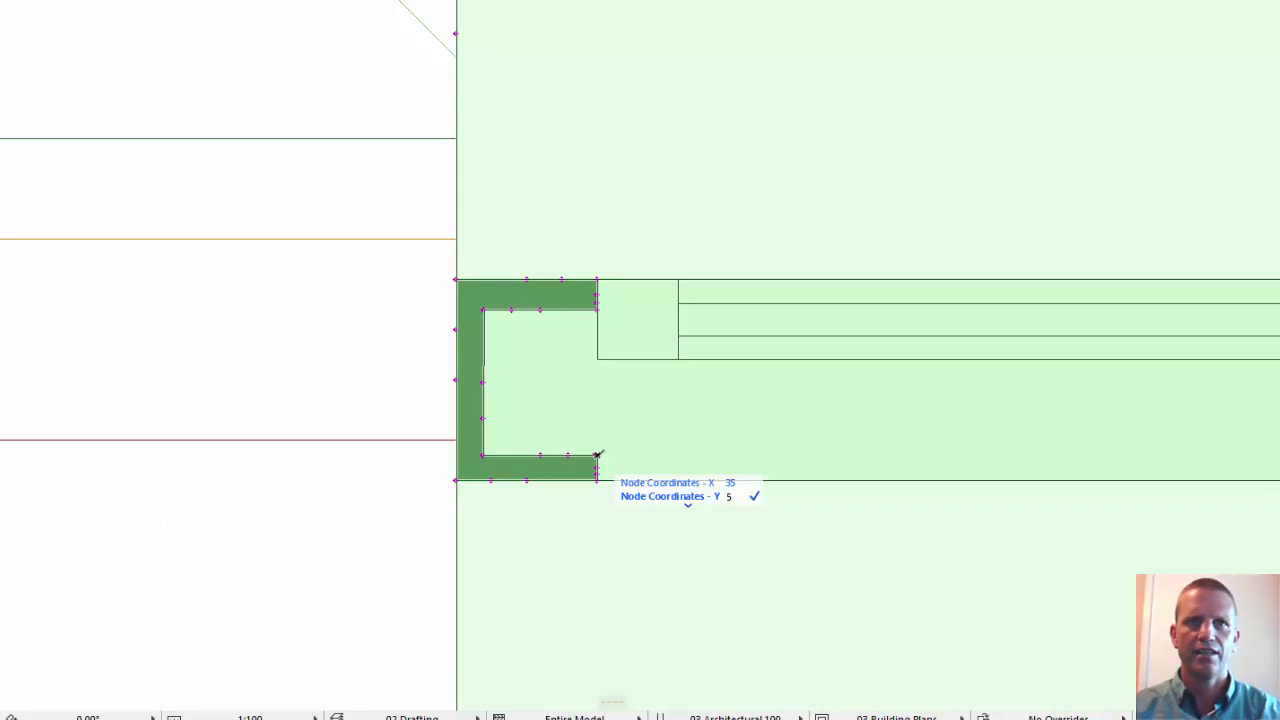
pyautogui.press('Return')
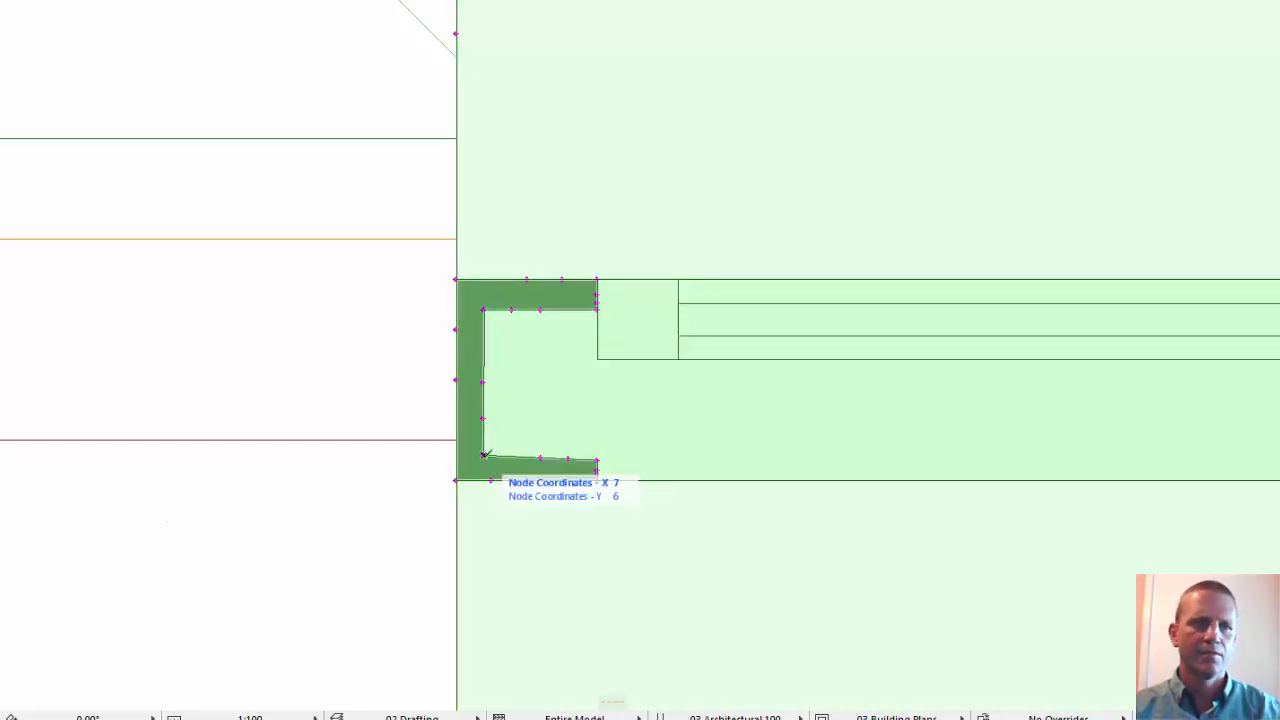
pyautogui.press('Tab')
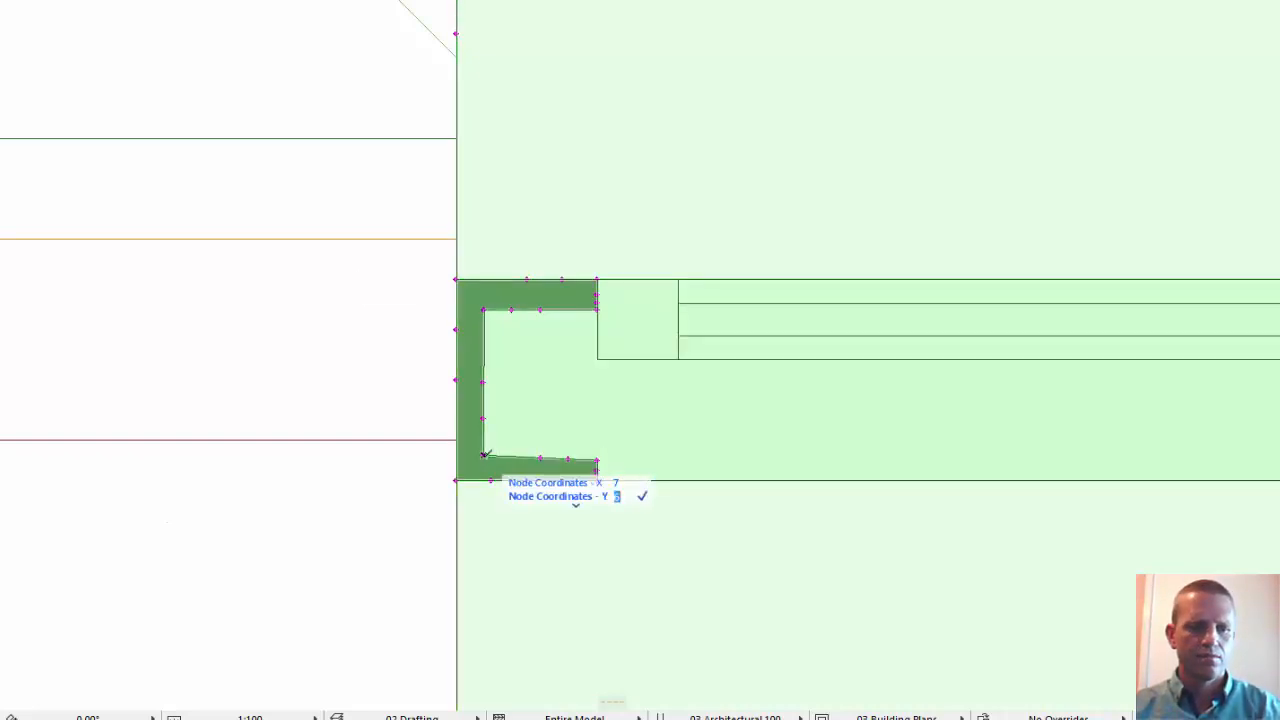
pyautogui.press('Return')
# Step: Set the inner edge of the channel's interior flange to Y 45 and the web's inner edge to X 5
pyautogui.click(486, 306)
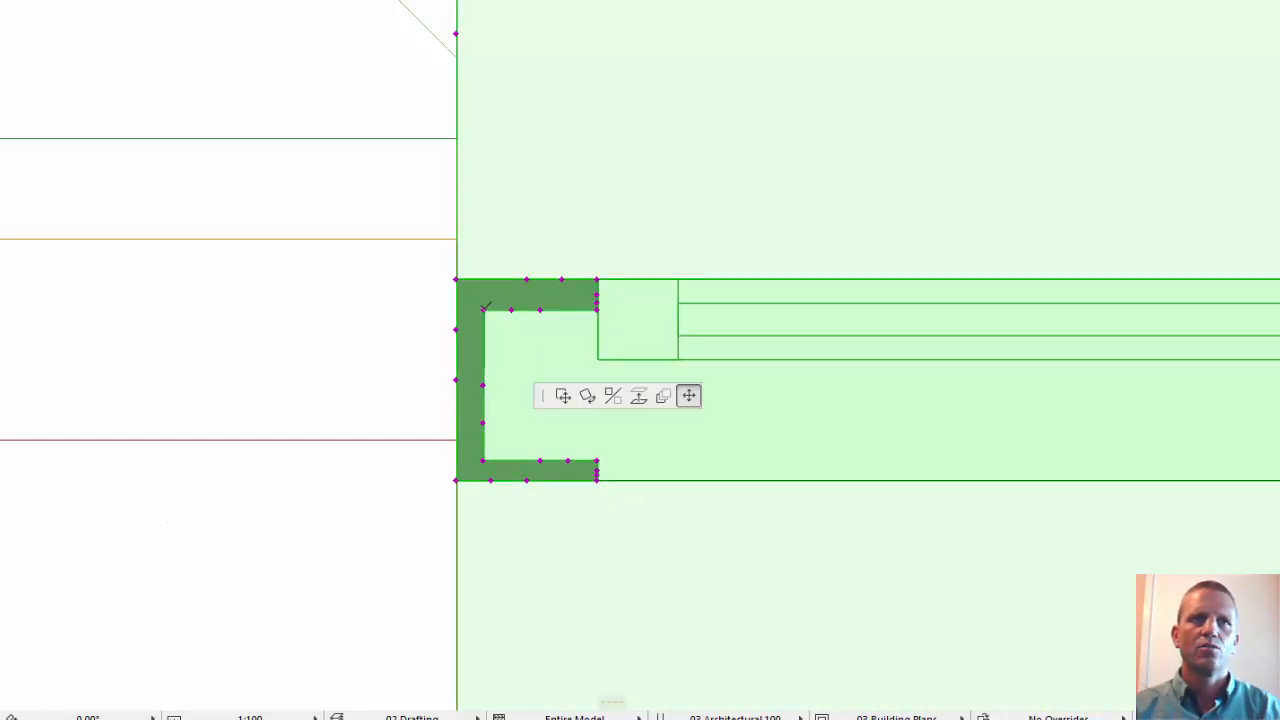
pyautogui.write('y45')
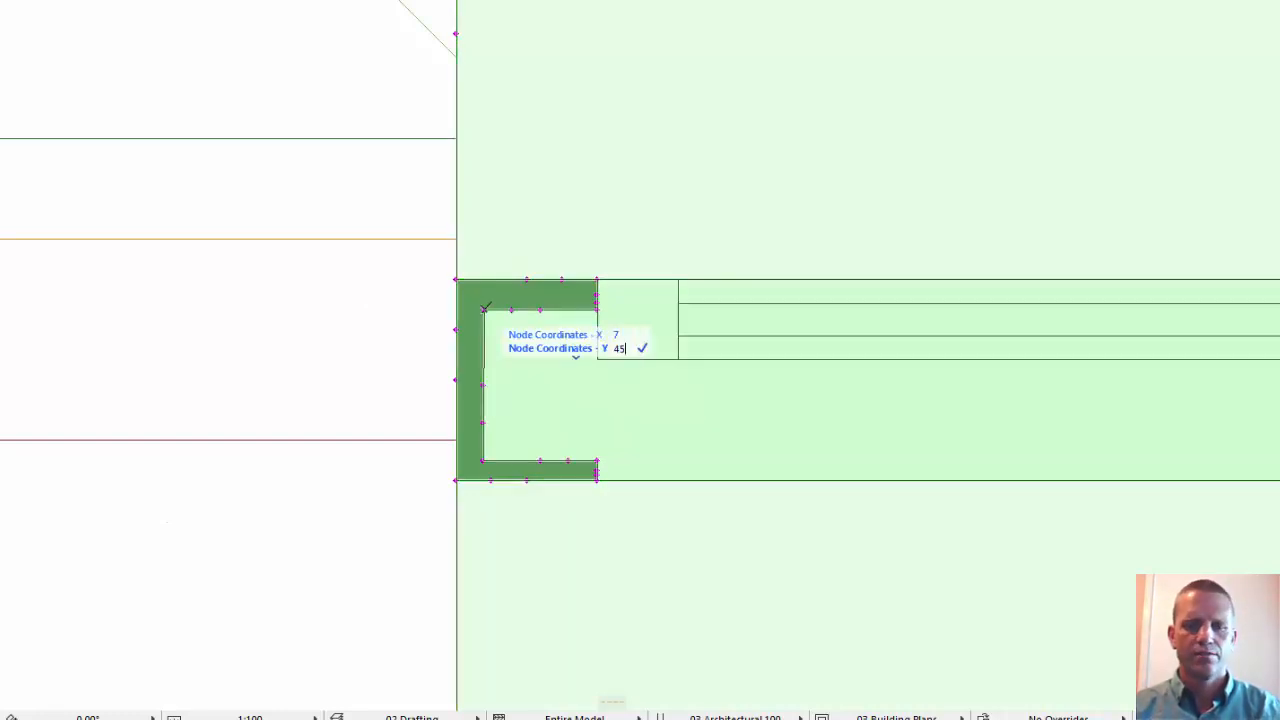
pyautogui.press('Return')
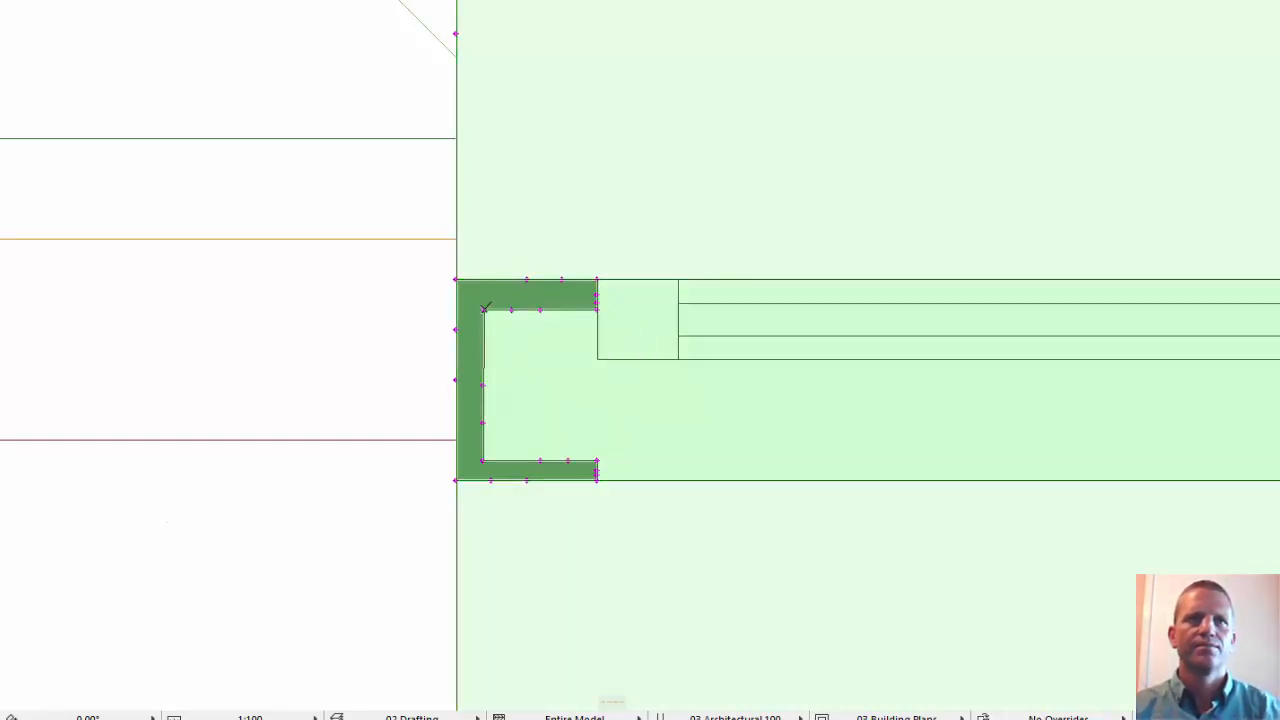
pyautogui.click(485, 298)
pyautogui.write('5')
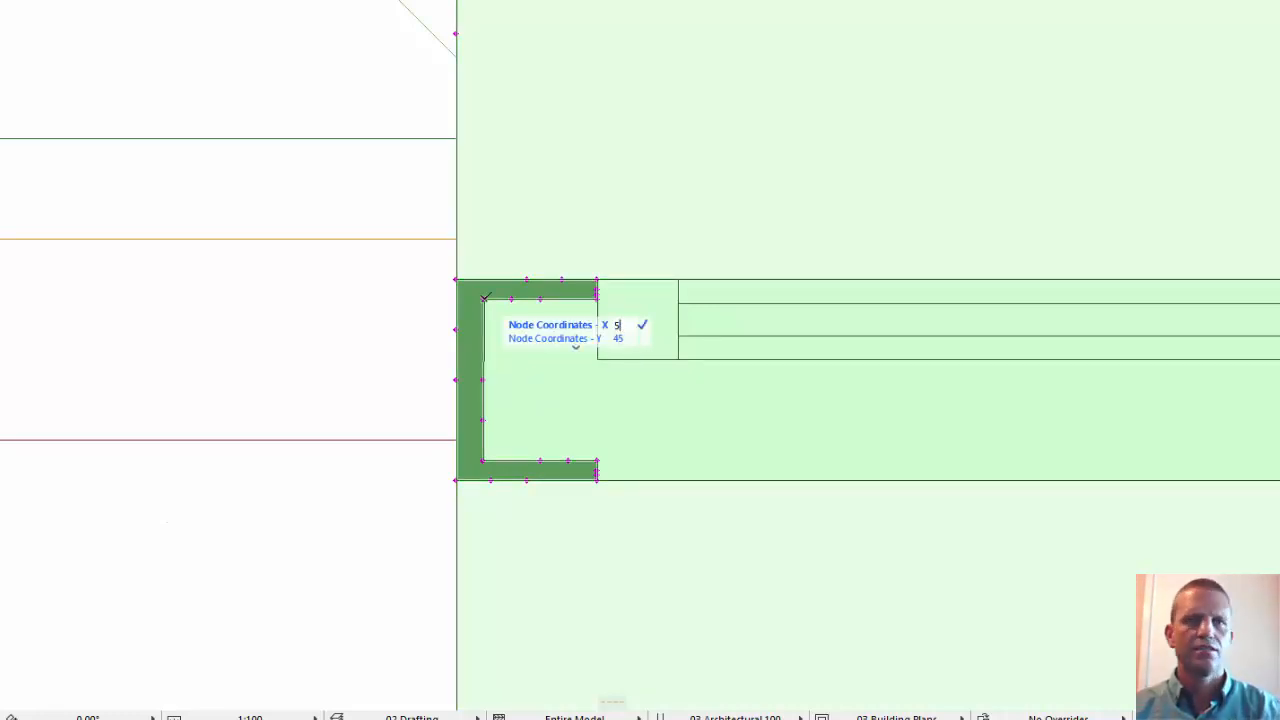
pyautogui.press('Return')
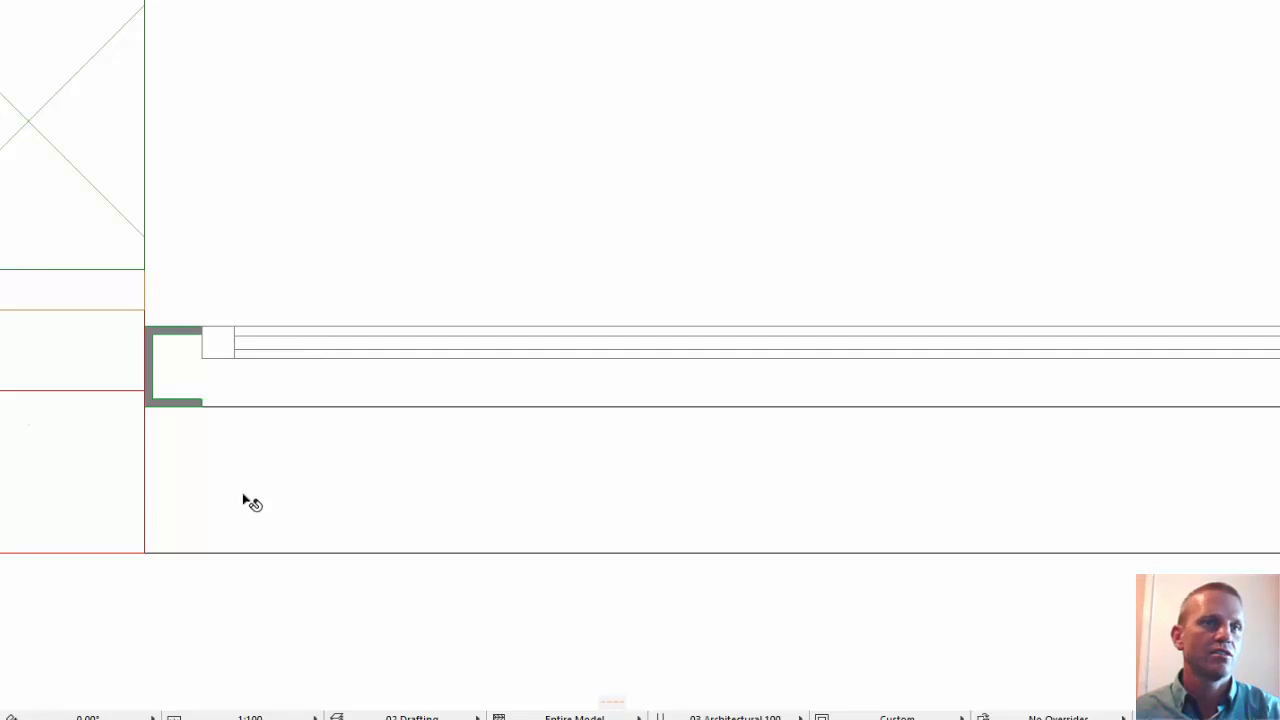
# Step: Detach the reshaped window from its catalogue entries by setting its Assembly and Openings 1 component to -undefined-
pyautogui.click(144, 553)
pyautogui.hotkey('ctrl', 't')
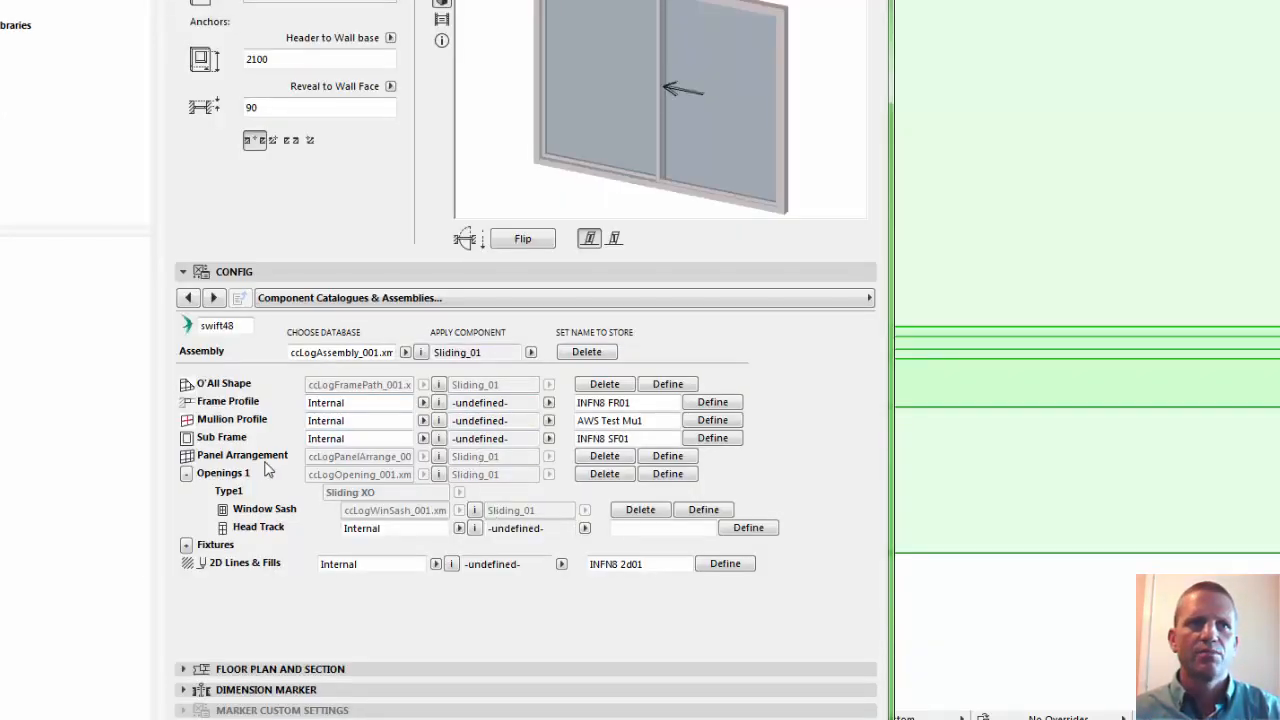
pyautogui.click(531, 352)
pyautogui.click(580, 354)
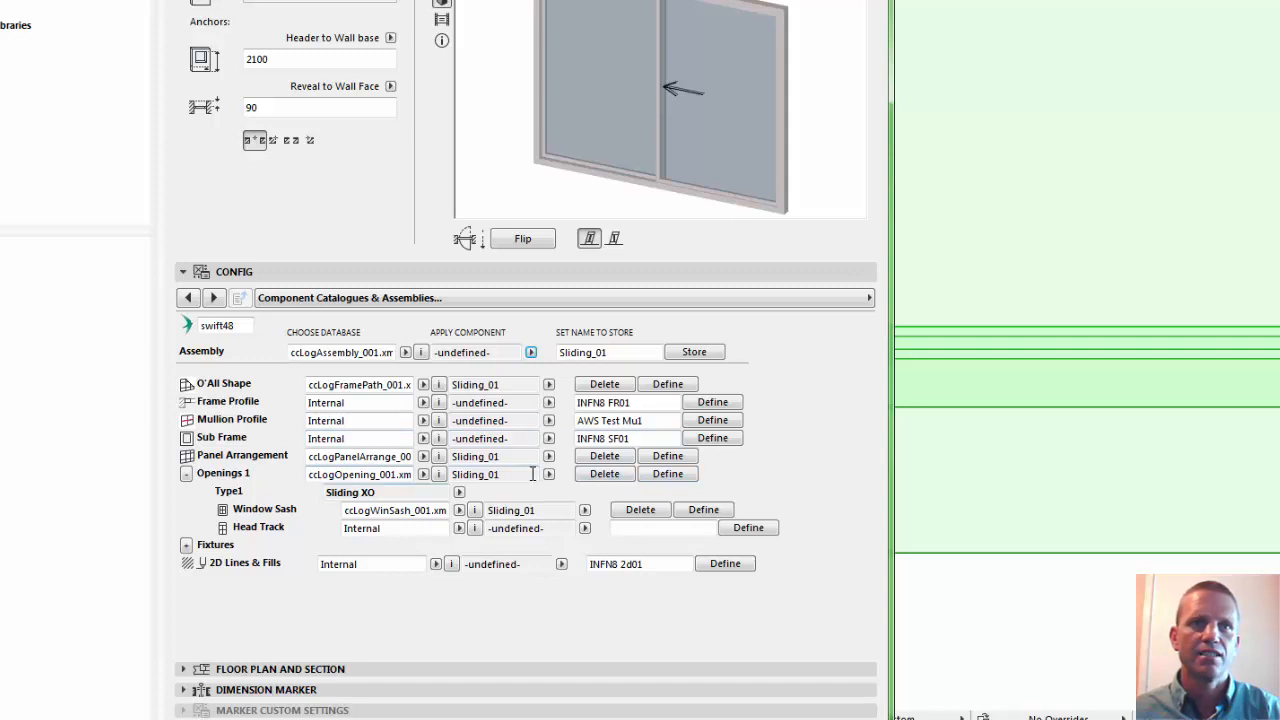
pyautogui.click(548, 474)
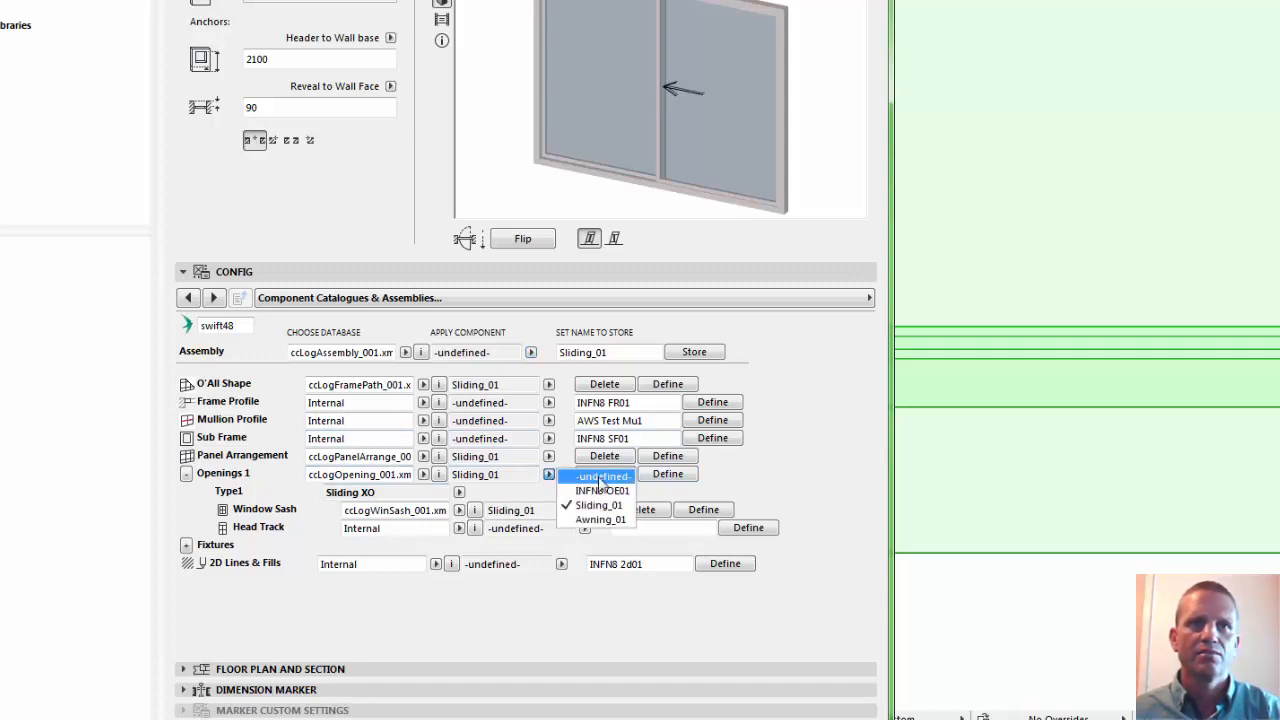
pyautogui.click(606, 477)
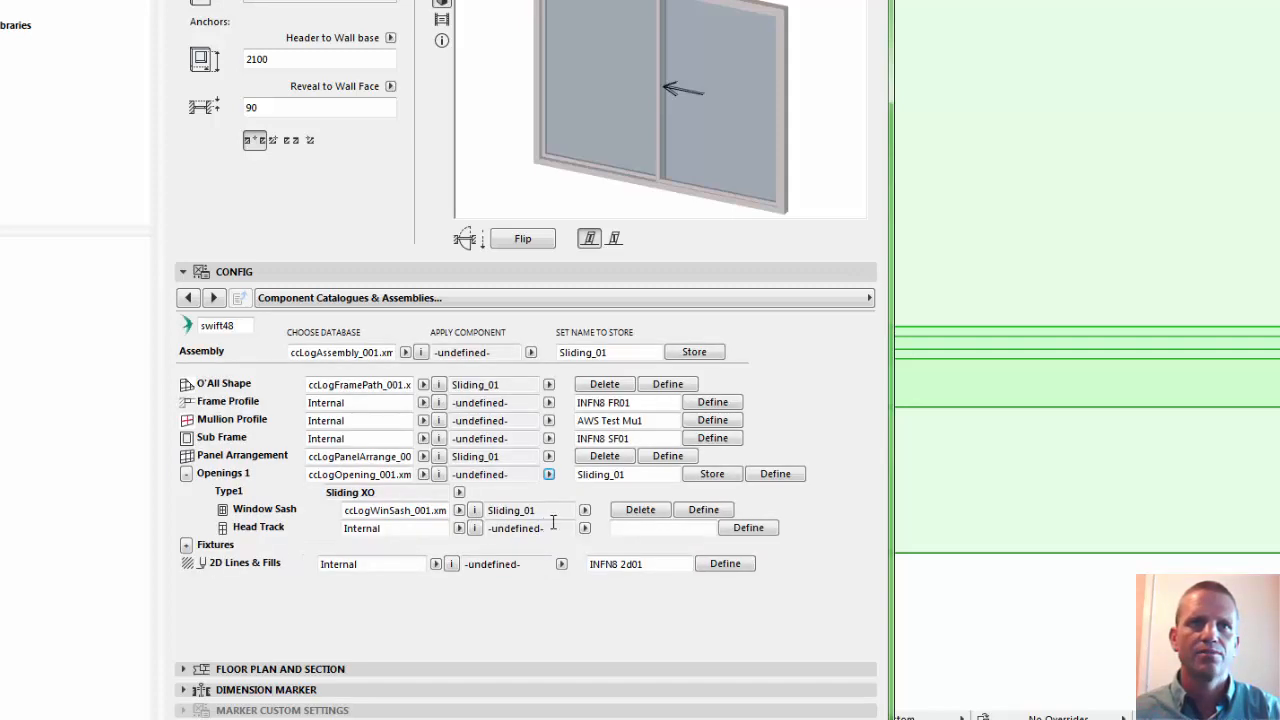
# Step: Detach the window sash component by setting it to -undefined- and position opening 1 centered to the frame
pyautogui.click(585, 510)
pyautogui.click(615, 511)
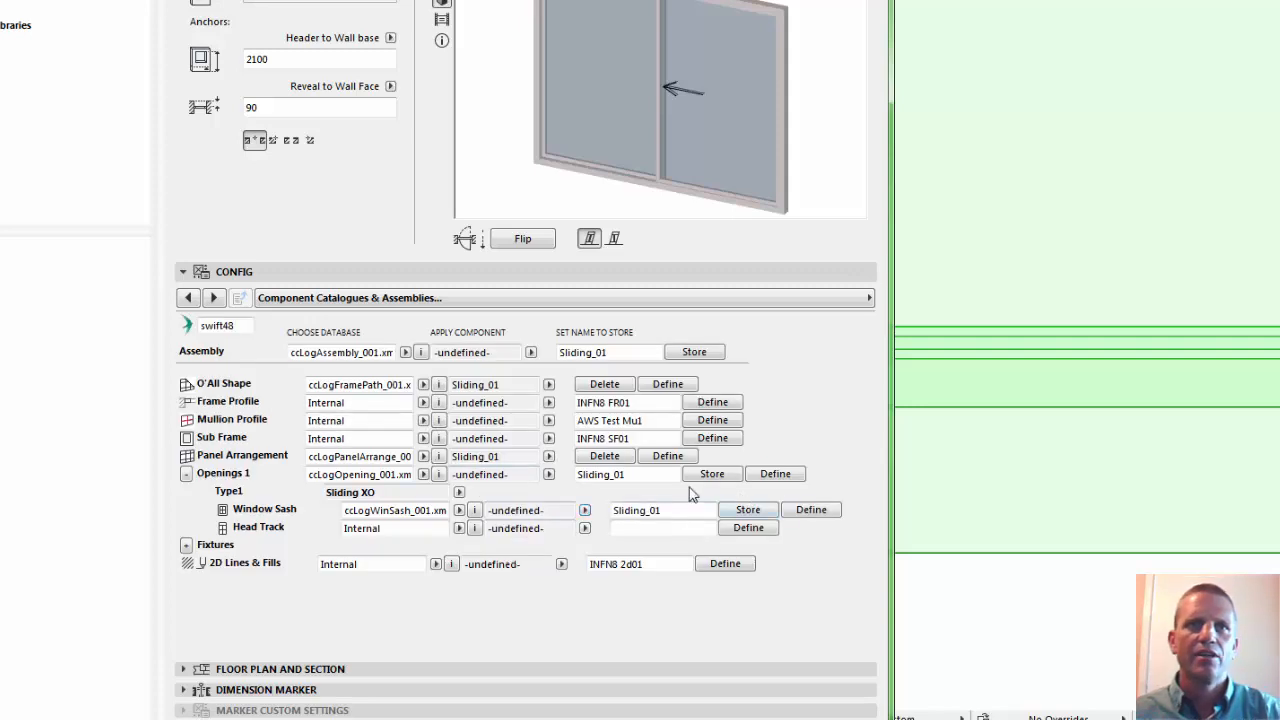
pyautogui.click(775, 475)
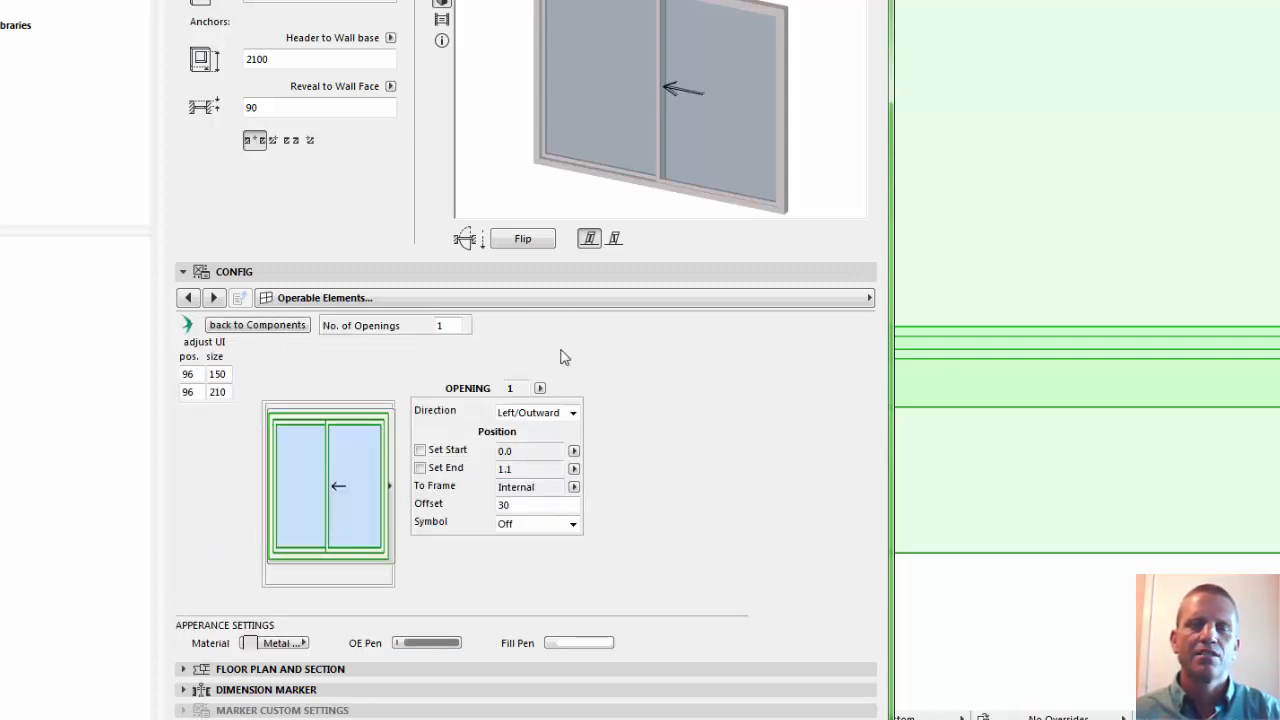
pyautogui.click(573, 486)
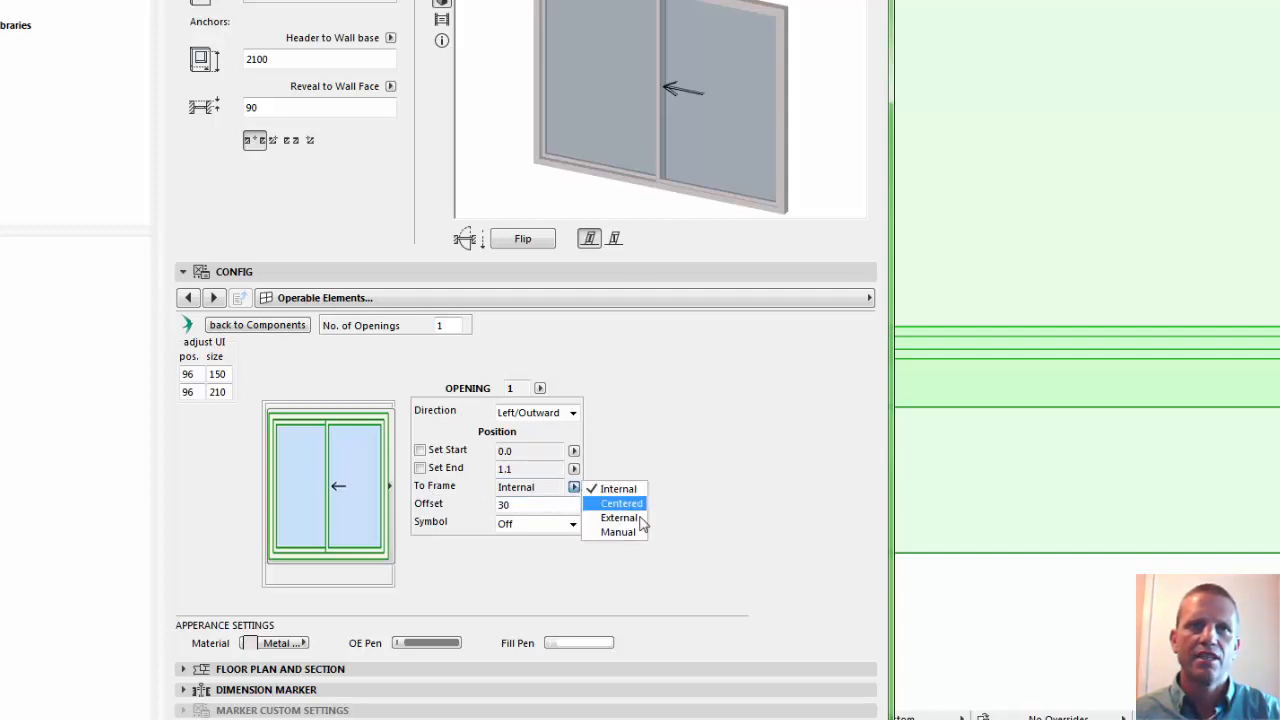
pyautogui.click(622, 504)
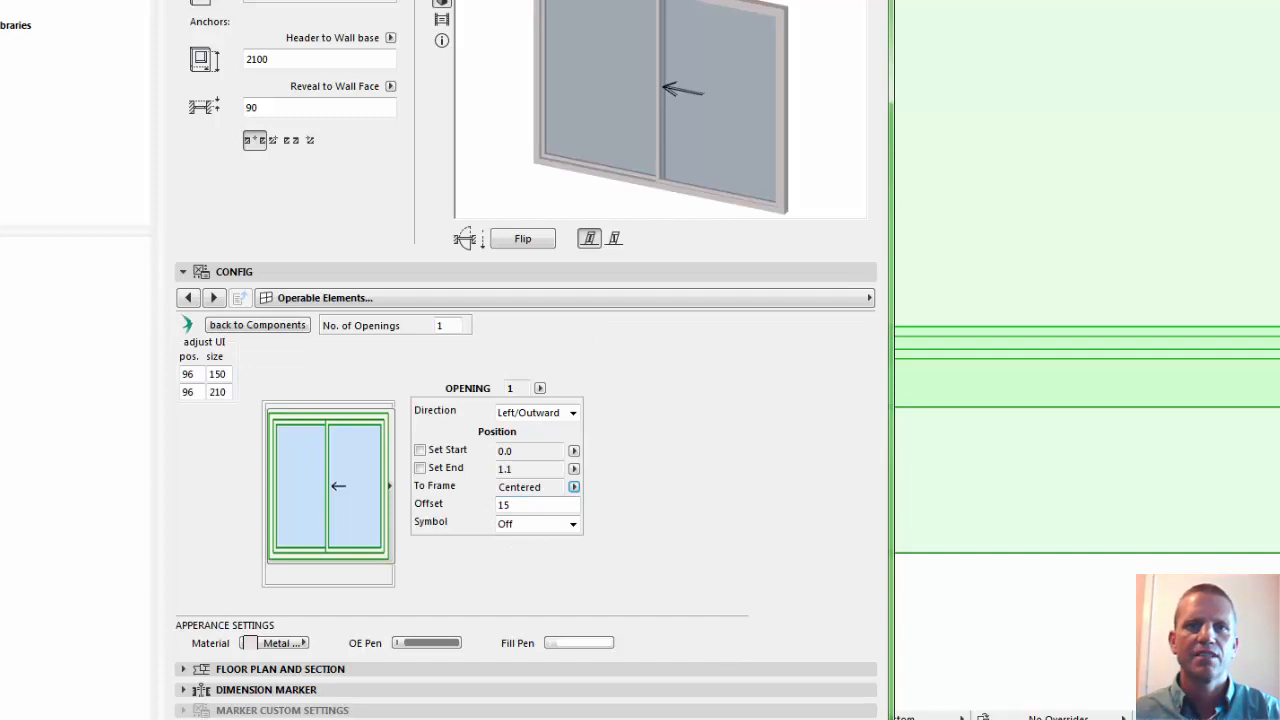
pyautogui.press('Return')
pyautogui.moveTo(230, 497); pyautogui.dragTo(945, 475, button='middle')
pyautogui.scroll(5, 2, 401)
pyautogui.moveTo(2, 417); pyautogui.dragTo(163, 397, button='middle')
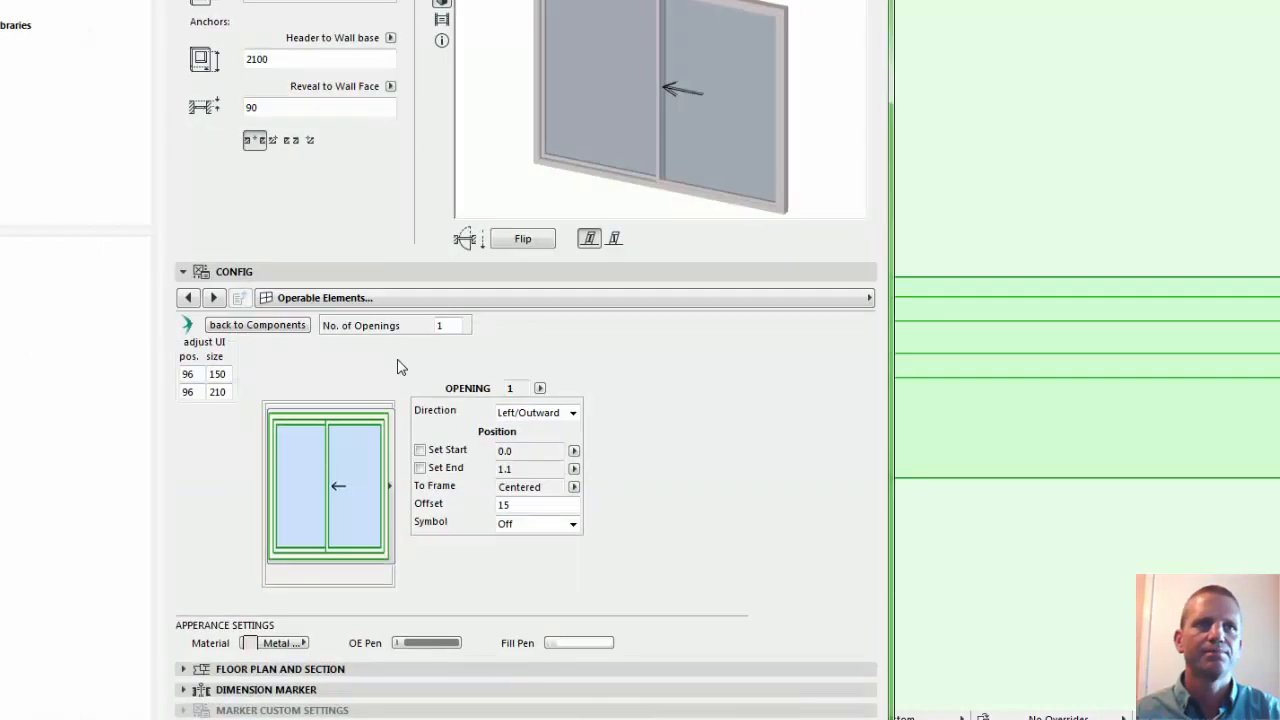
# Step: Set the polygon frame profile's width to 6 and check how the sashes fit into the channel in plan
pyautogui.click(868, 297)
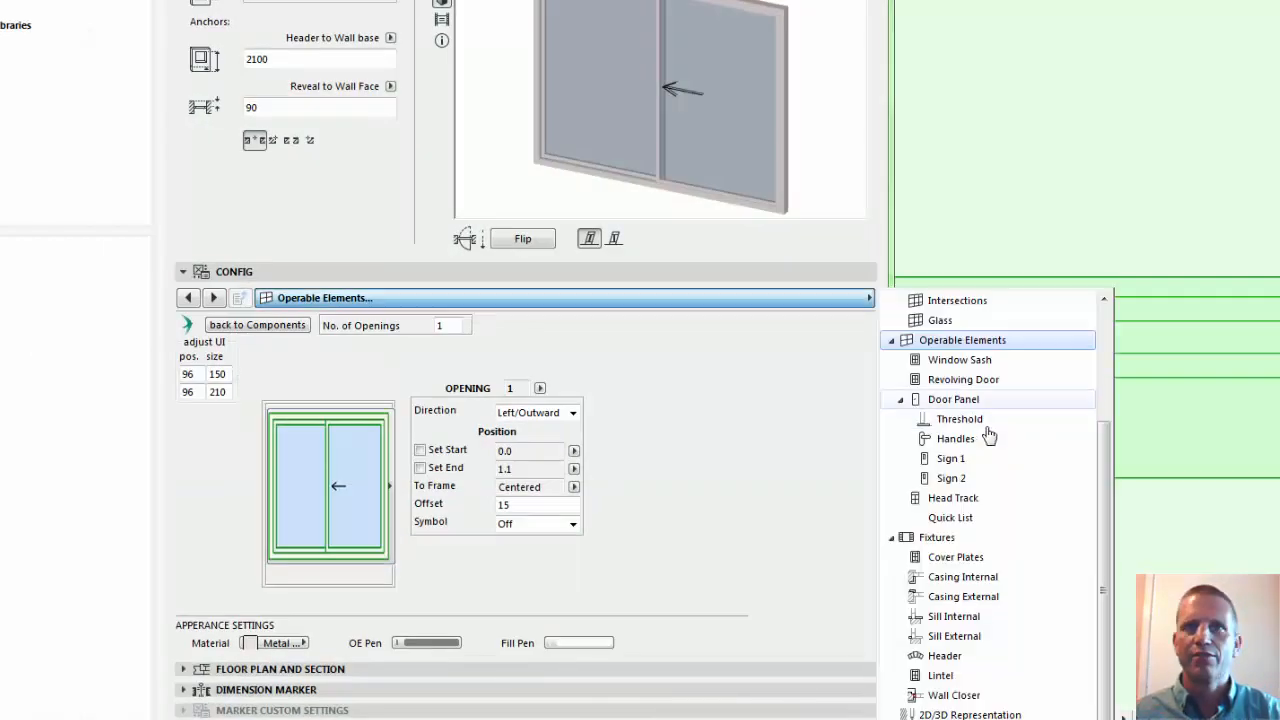
pyautogui.scroll(3, 1070, 390)
pyautogui.click(1069, 383)
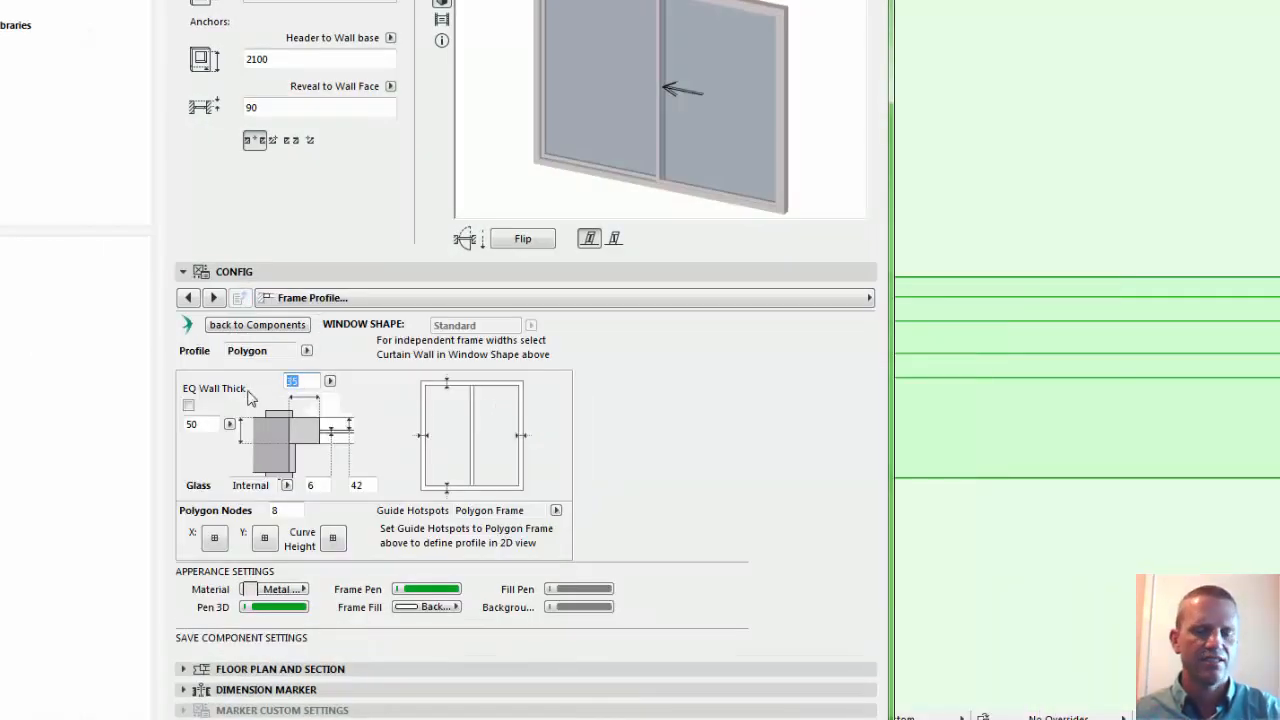
pyautogui.write('6')
pyautogui.press('Return')
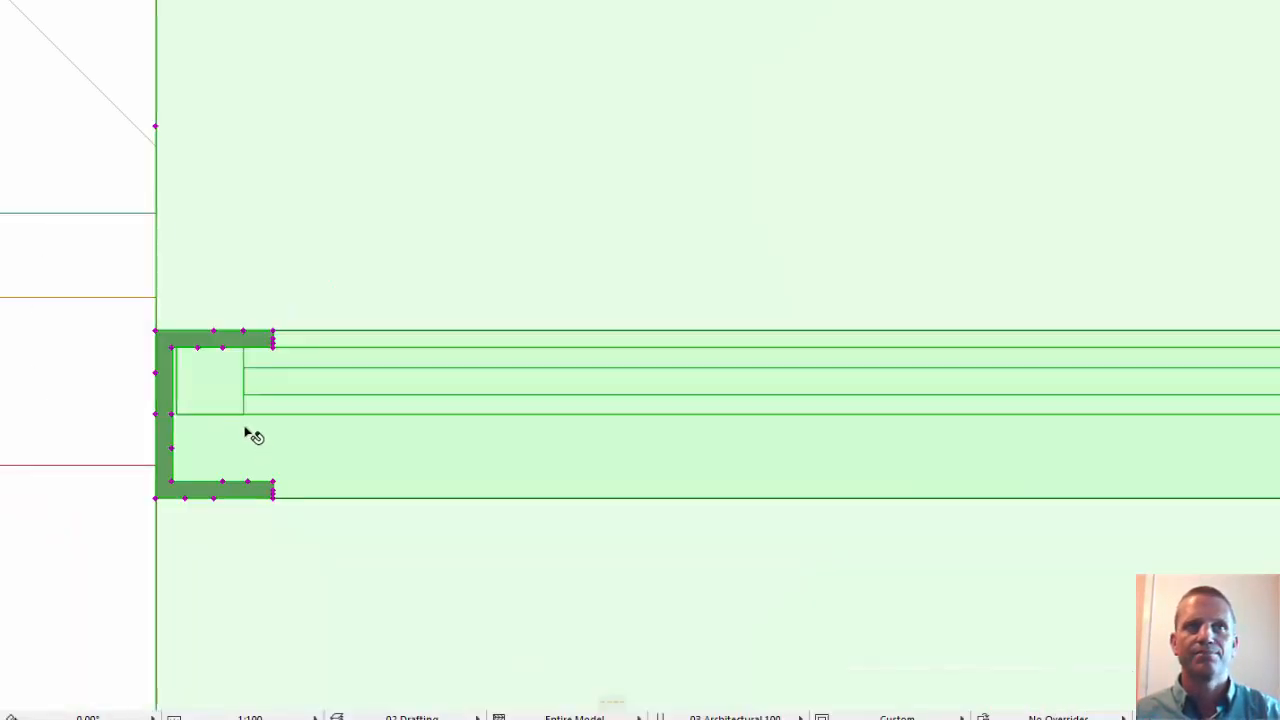
pyautogui.scroll(-4, 245, 432)
pyautogui.scroll(4, 1203, 425)
pyautogui.scroll(-3, 1203, 411)
pyautogui.scroll(-2, 695, 472)
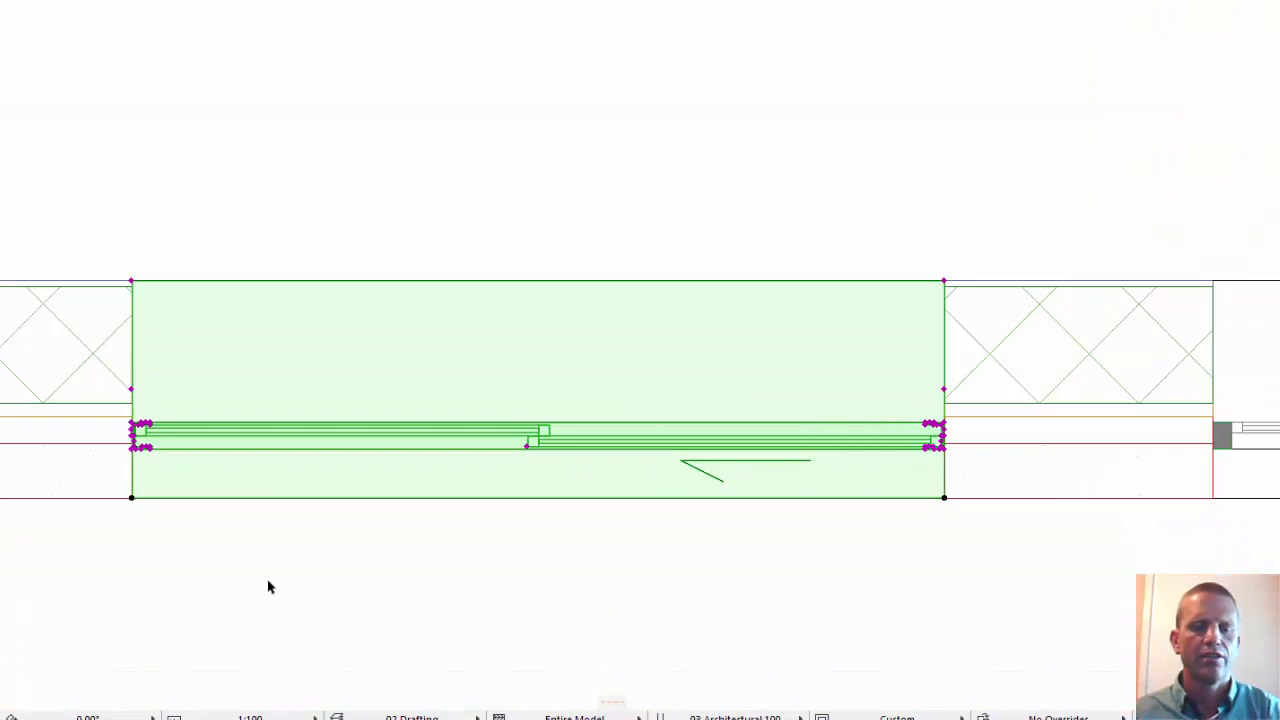
# Step: View the window in 3D and store its frame profile as aluminium_01 in the ccLogFrame_001.xml database
pyautogui.press('F3')
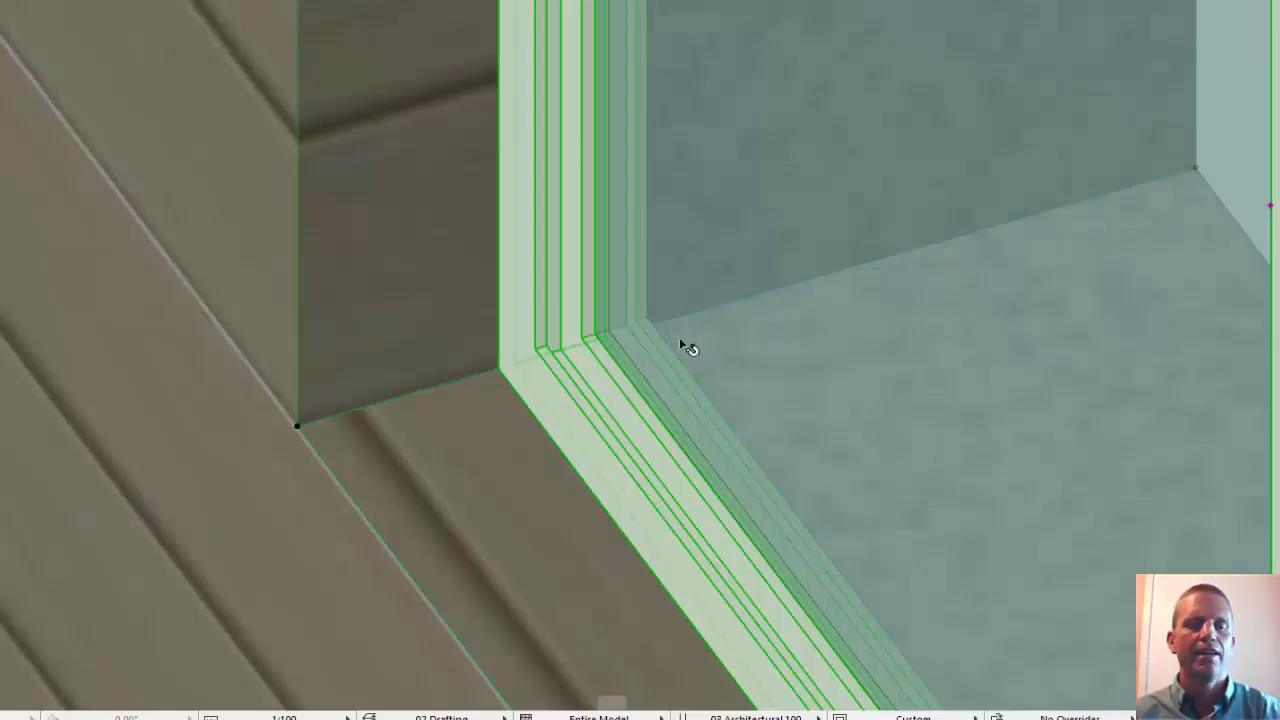
pyautogui.moveTo(681, 342)
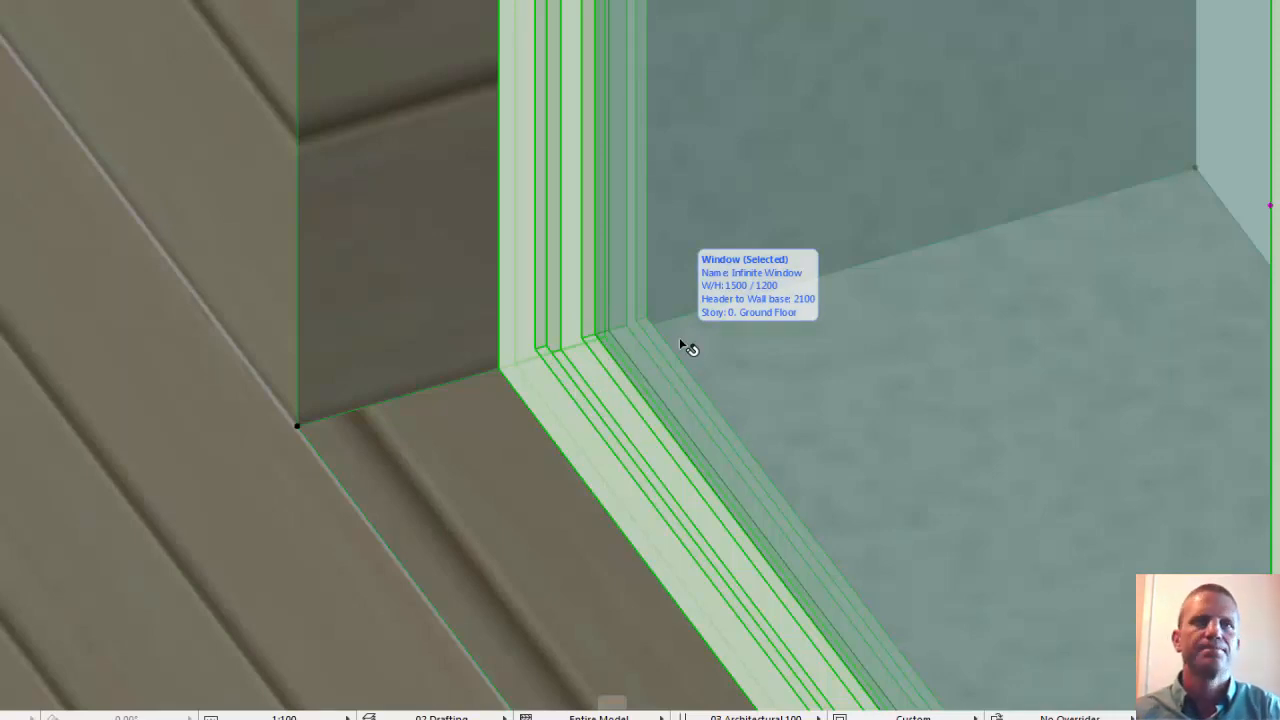
pyautogui.hotkey('ctrl', 't')
pyautogui.click(276, 332)
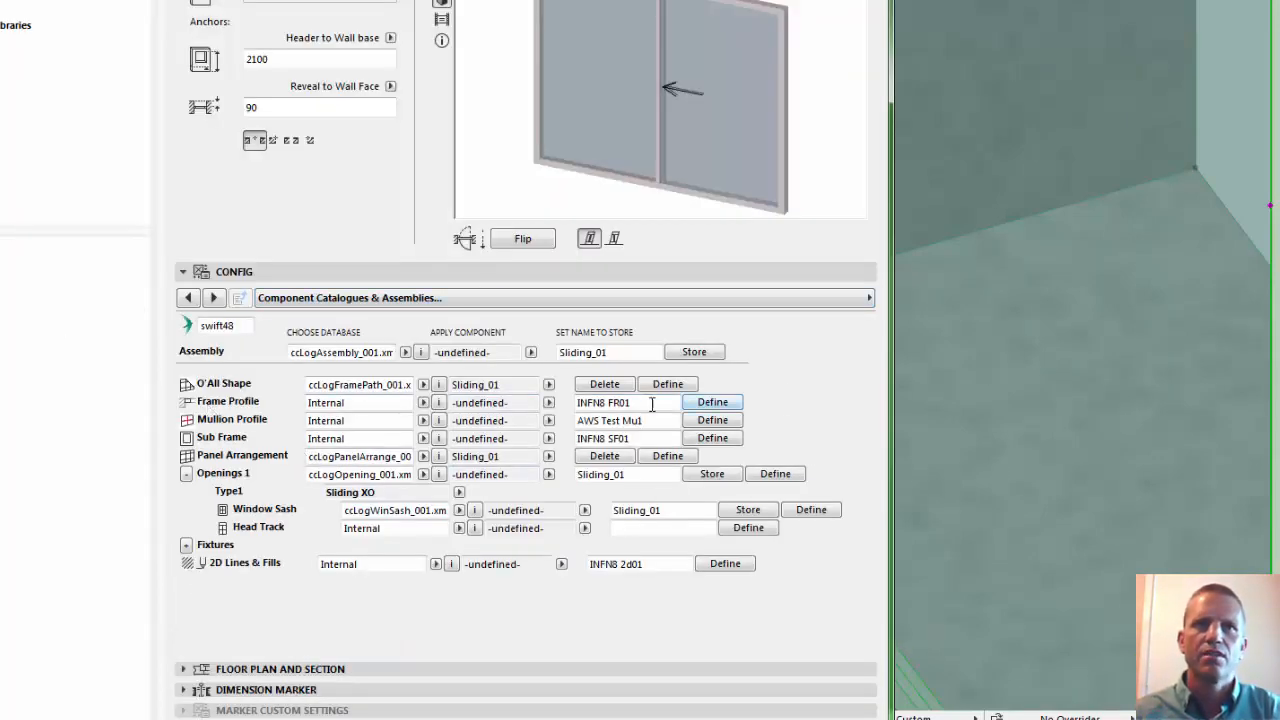
pyautogui.moveTo(641, 411); pyautogui.dragTo(516, 414)
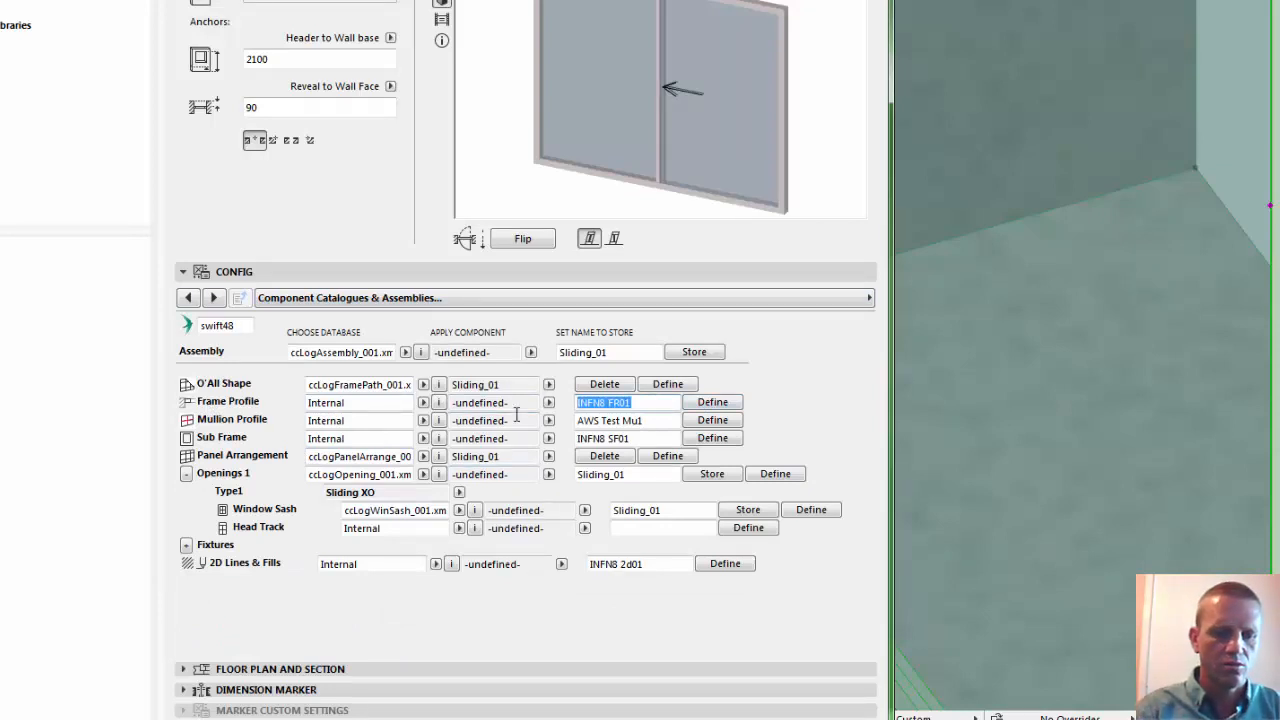
pyautogui.write('aluminium')
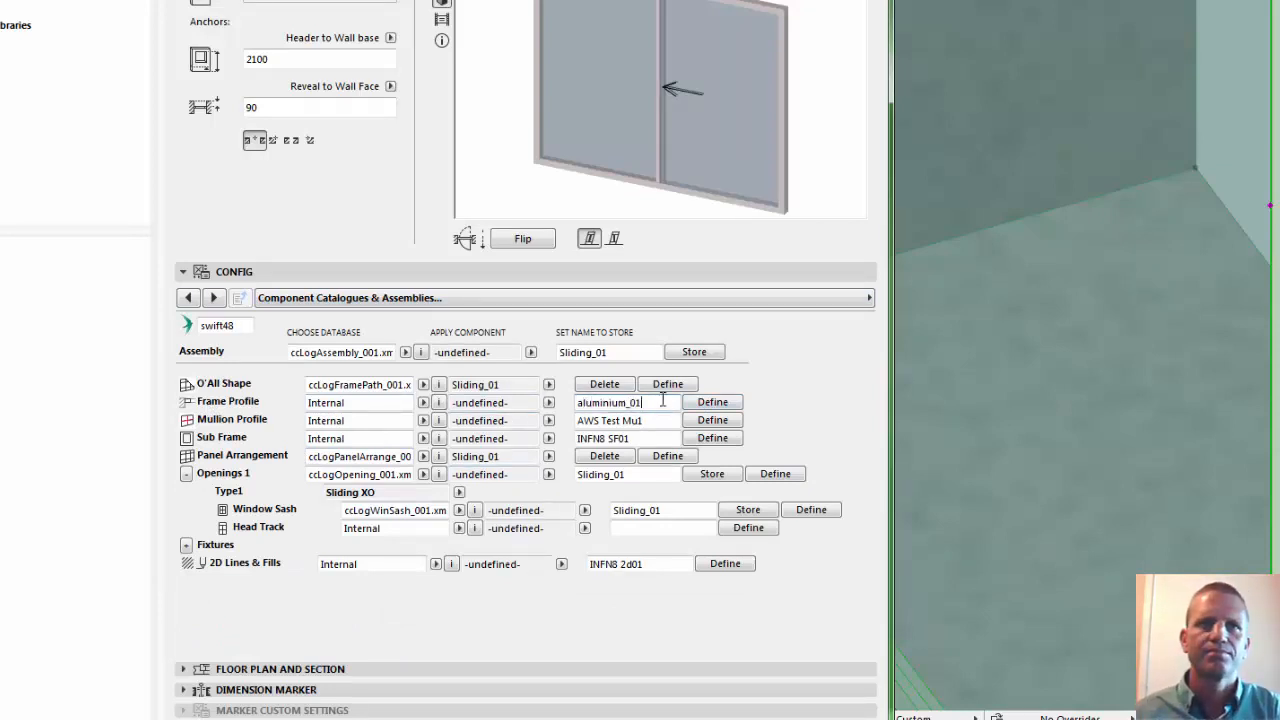
pyautogui.write('_01')
pyautogui.press('Return')
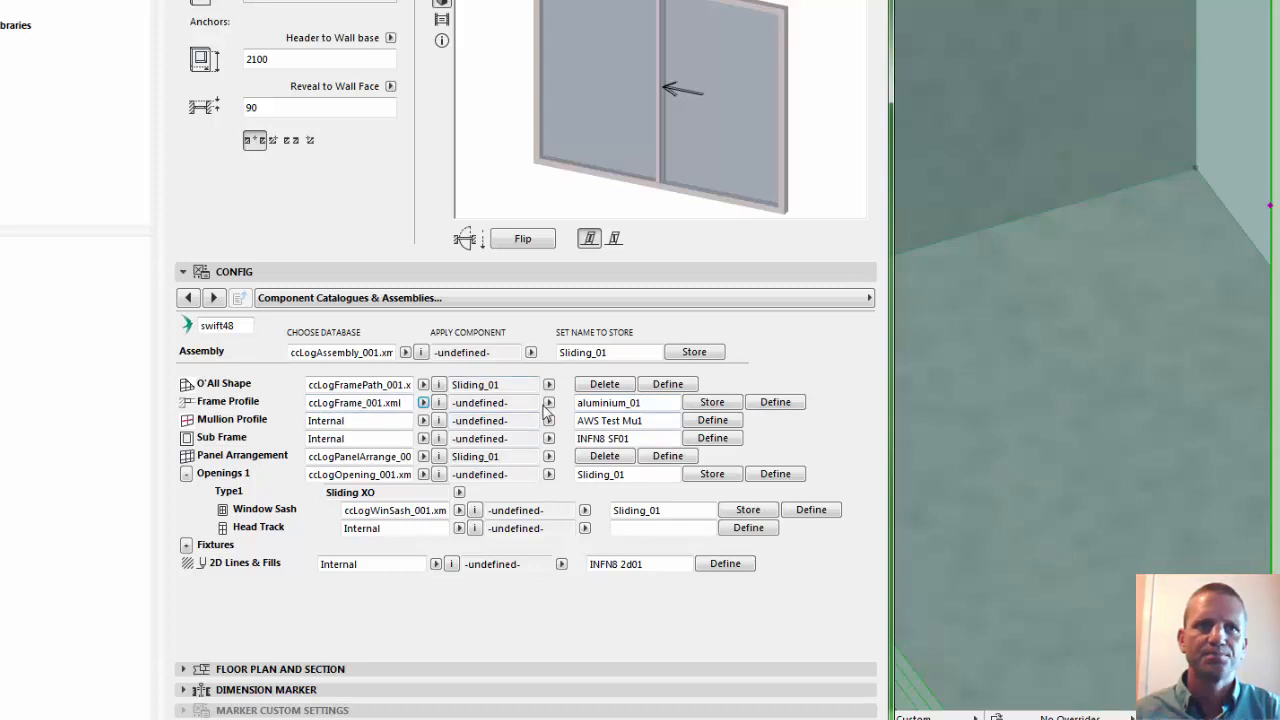
pyautogui.click(713, 402)
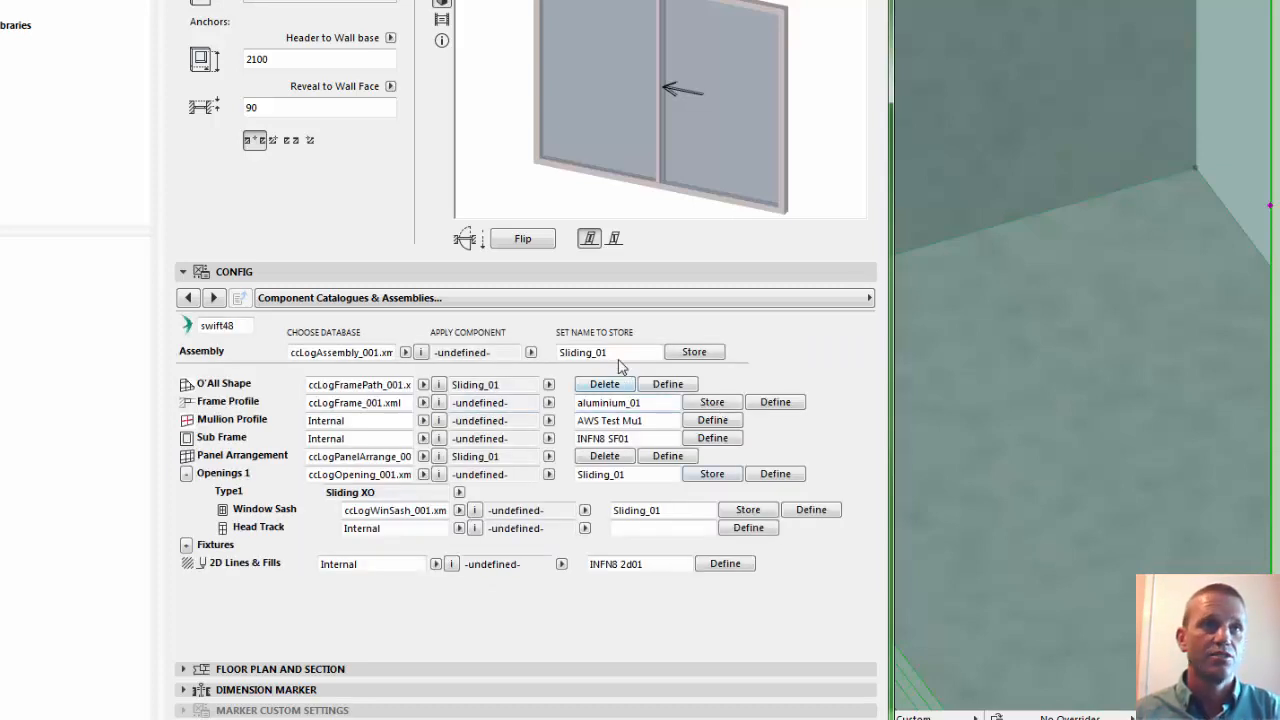
# Step: Define the frame profile as Rectangular with a width of 35 and a depth of 80
pyautogui.click(775, 402)
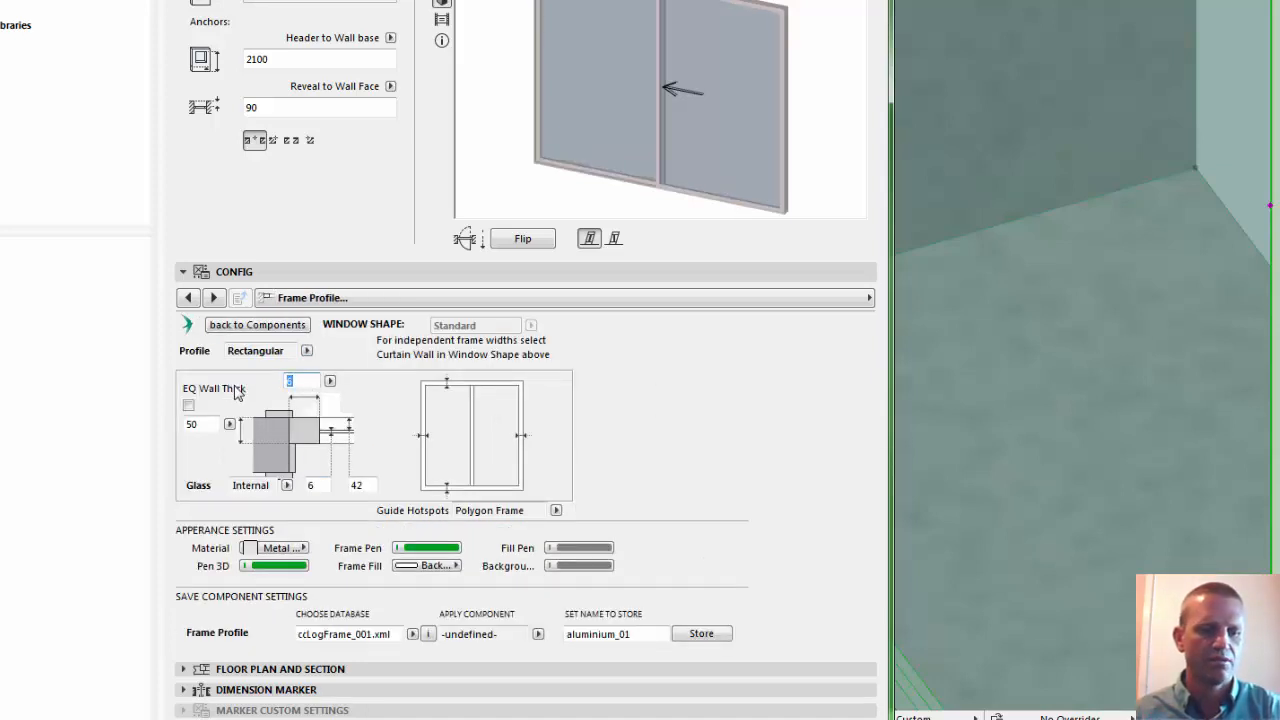
pyautogui.write('35')
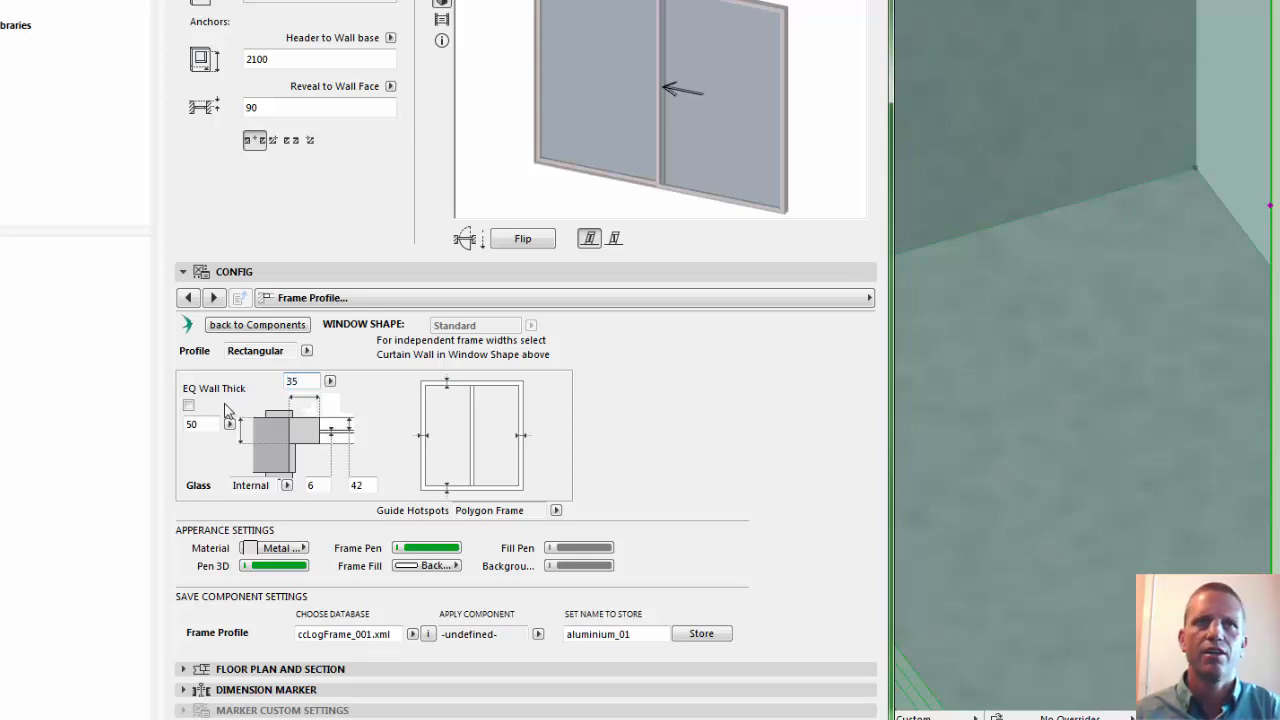
pyautogui.press('Return')
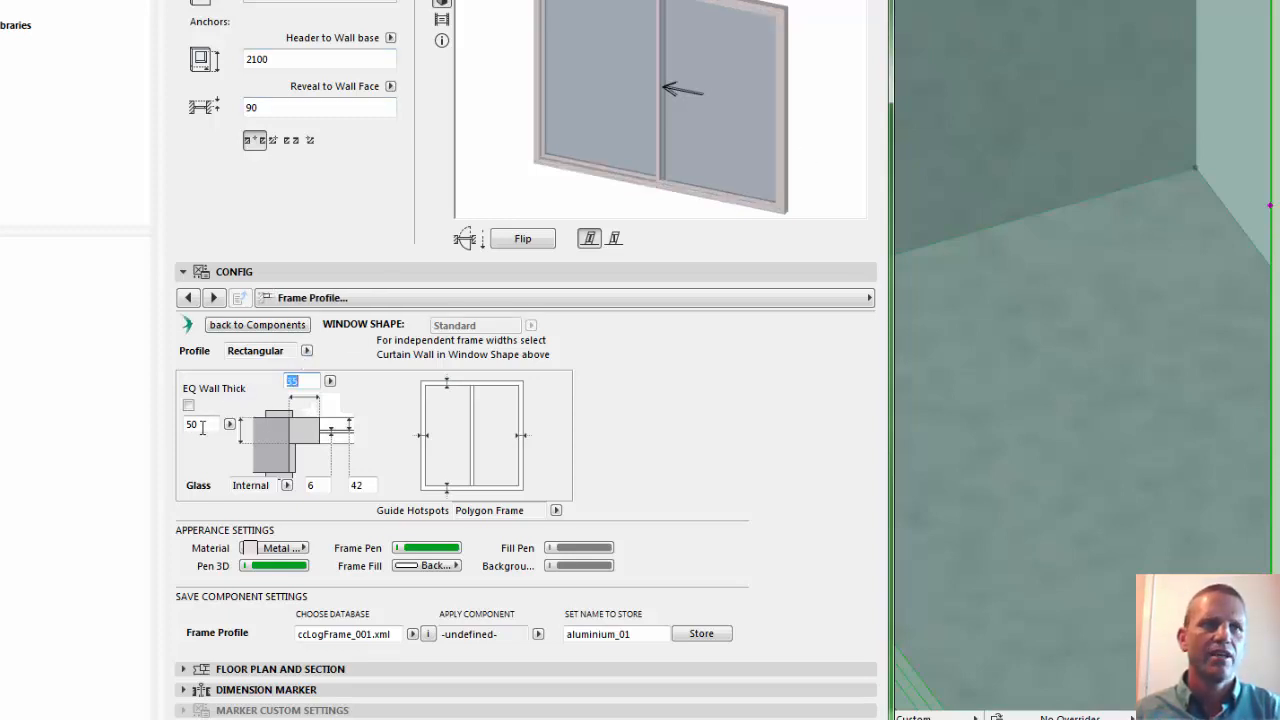
pyautogui.doubleClick(187, 425)
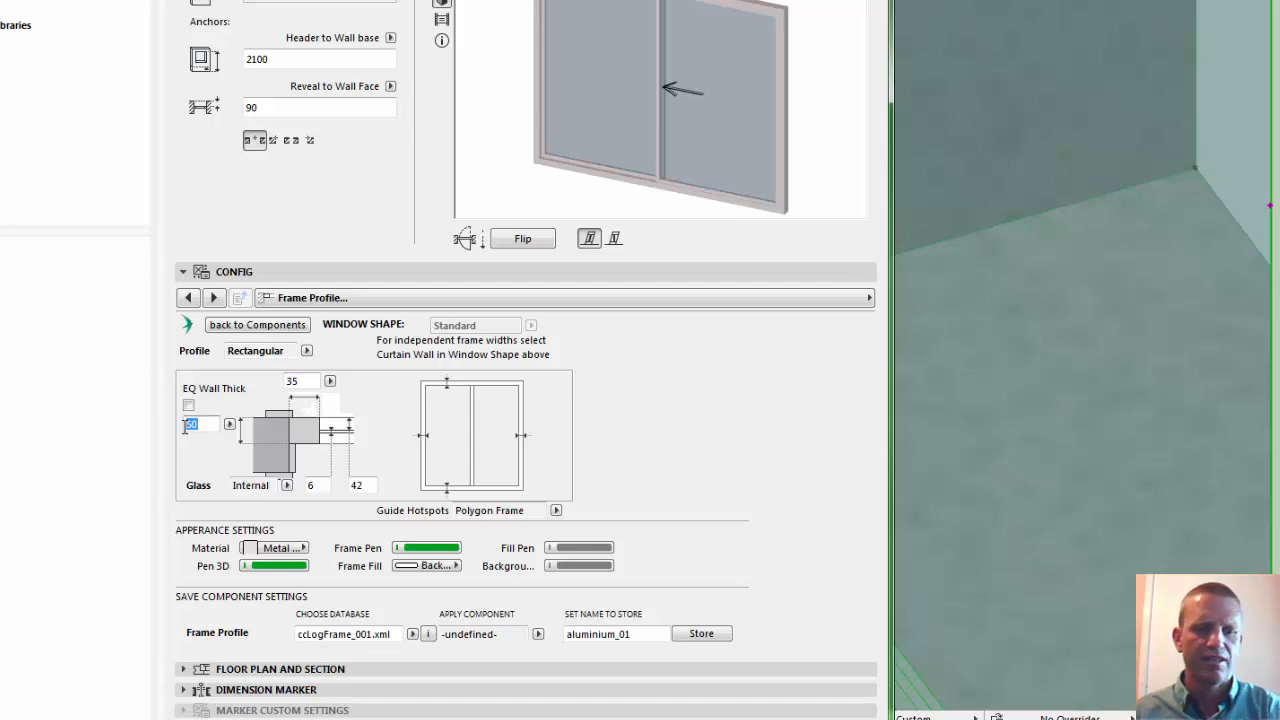
pyautogui.write('80')
pyautogui.press('Tab')
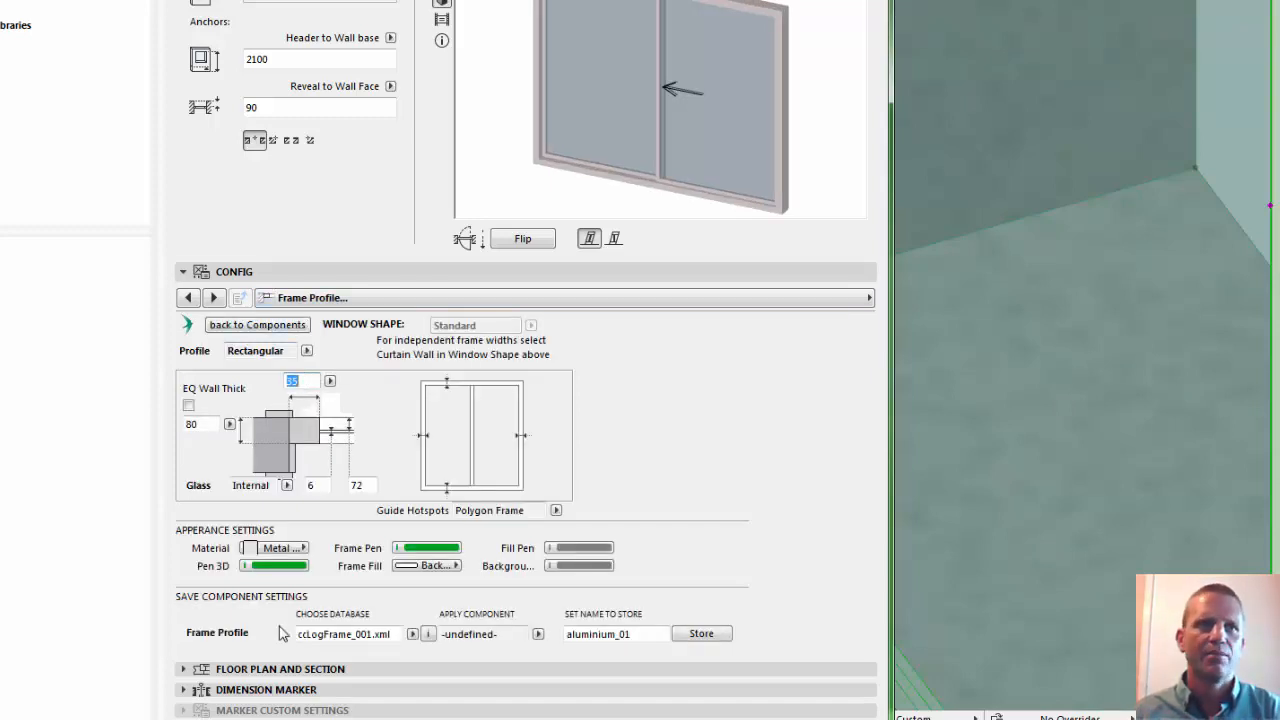
# Step: Store the rectangular frame profile as timber_01 in ccLogFrame_001.xml
pyautogui.doubleClick(618, 638)
pyautogui.write('timber_01')
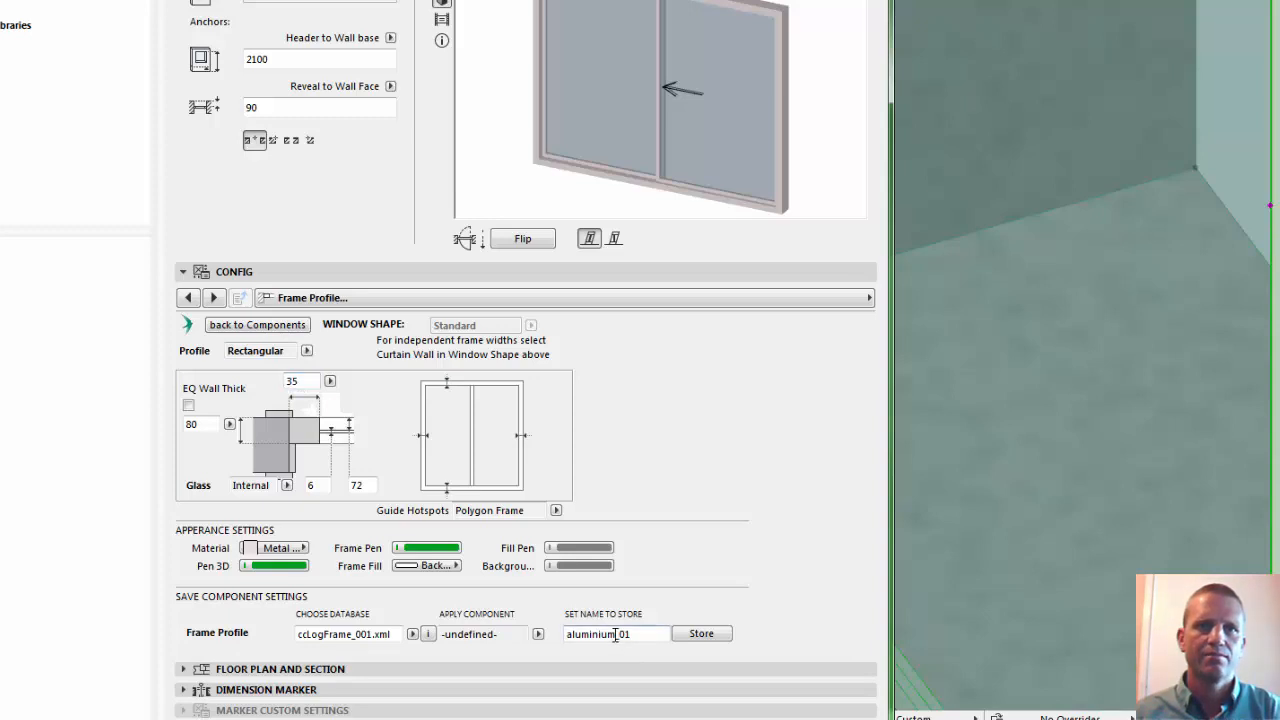
pyautogui.click(688, 634)
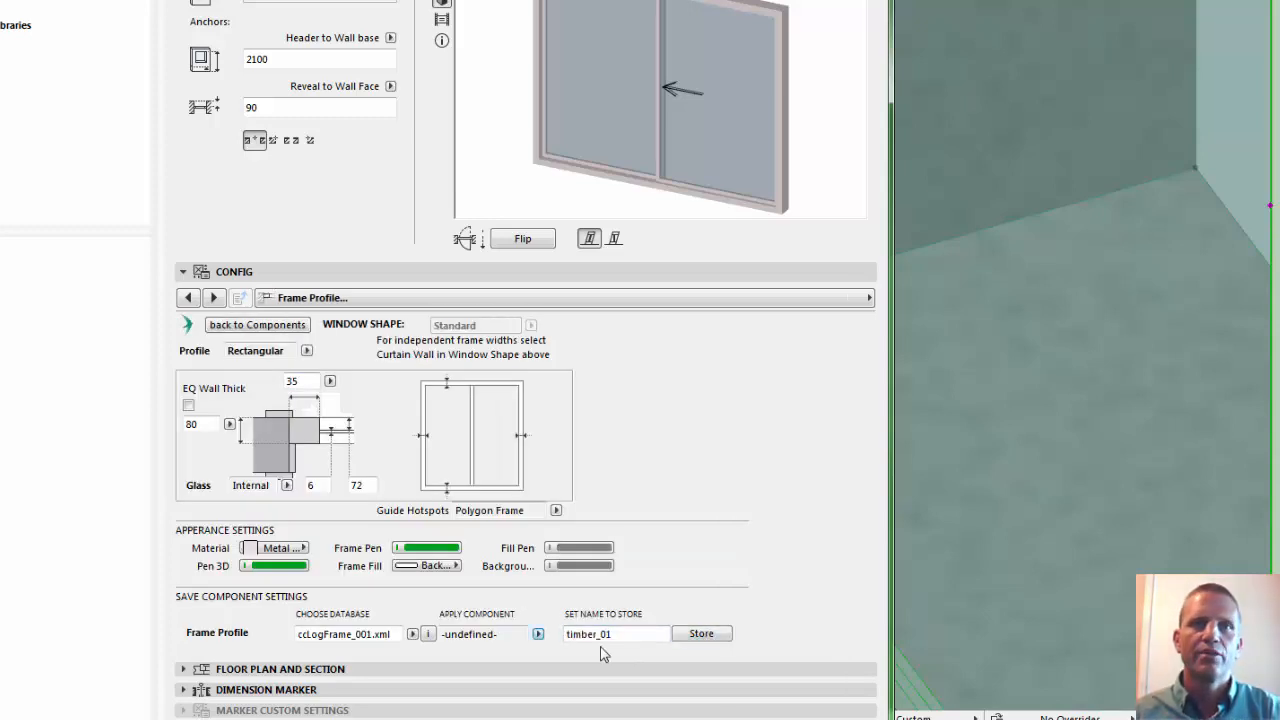
# Step: Apply the stored frame profiles aluminium_01 and timber_01 to the window in turn
pyautogui.click(538, 634)
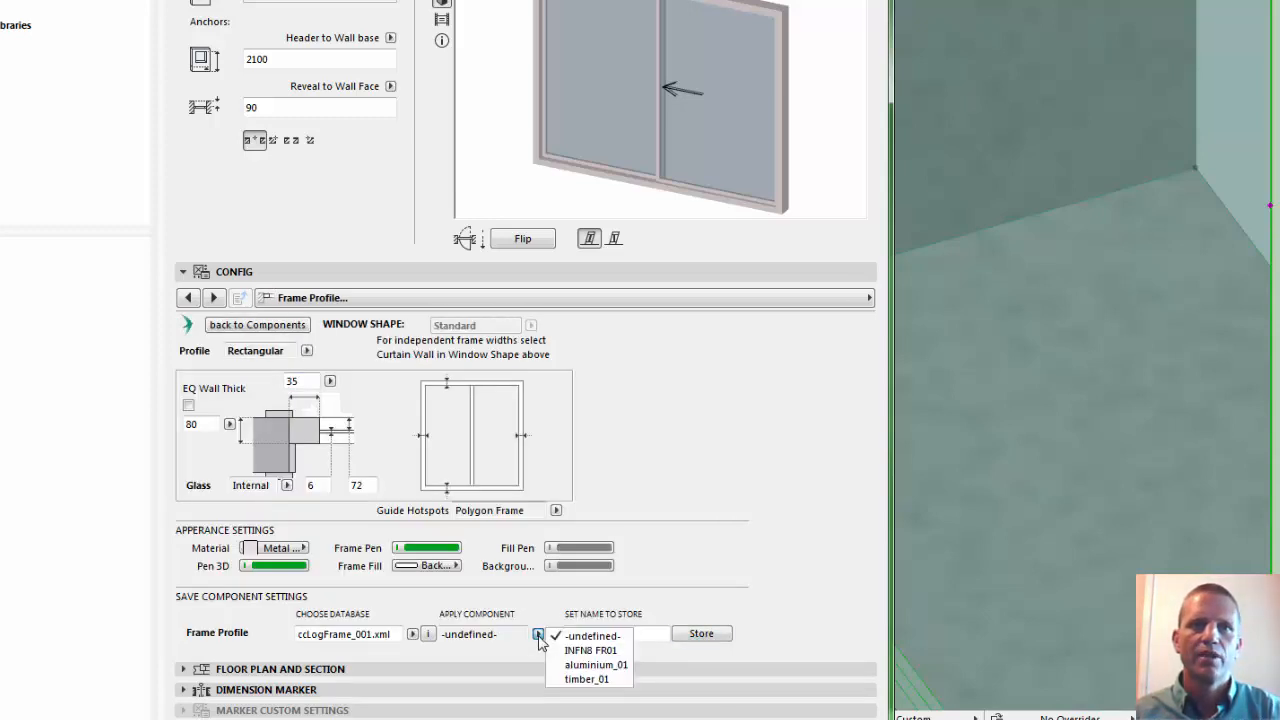
pyautogui.click(596, 666)
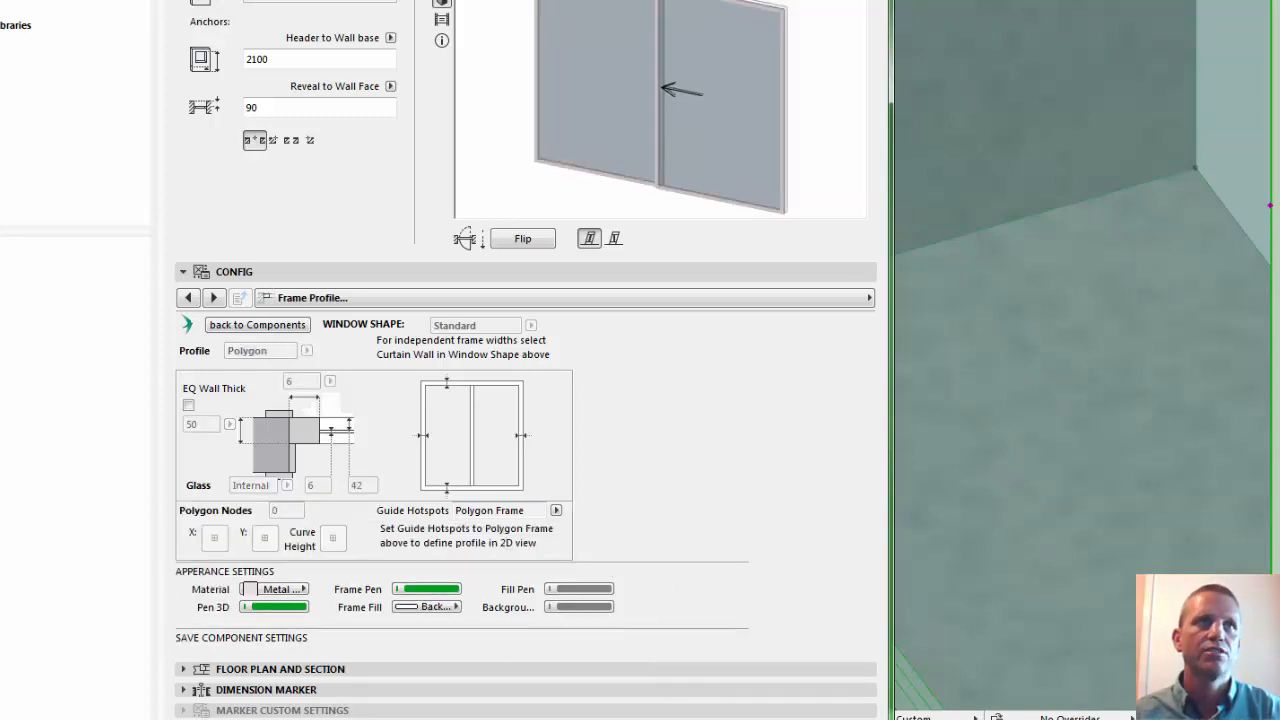
pyautogui.moveTo(385, 719); pyautogui.dragTo(413, 719)
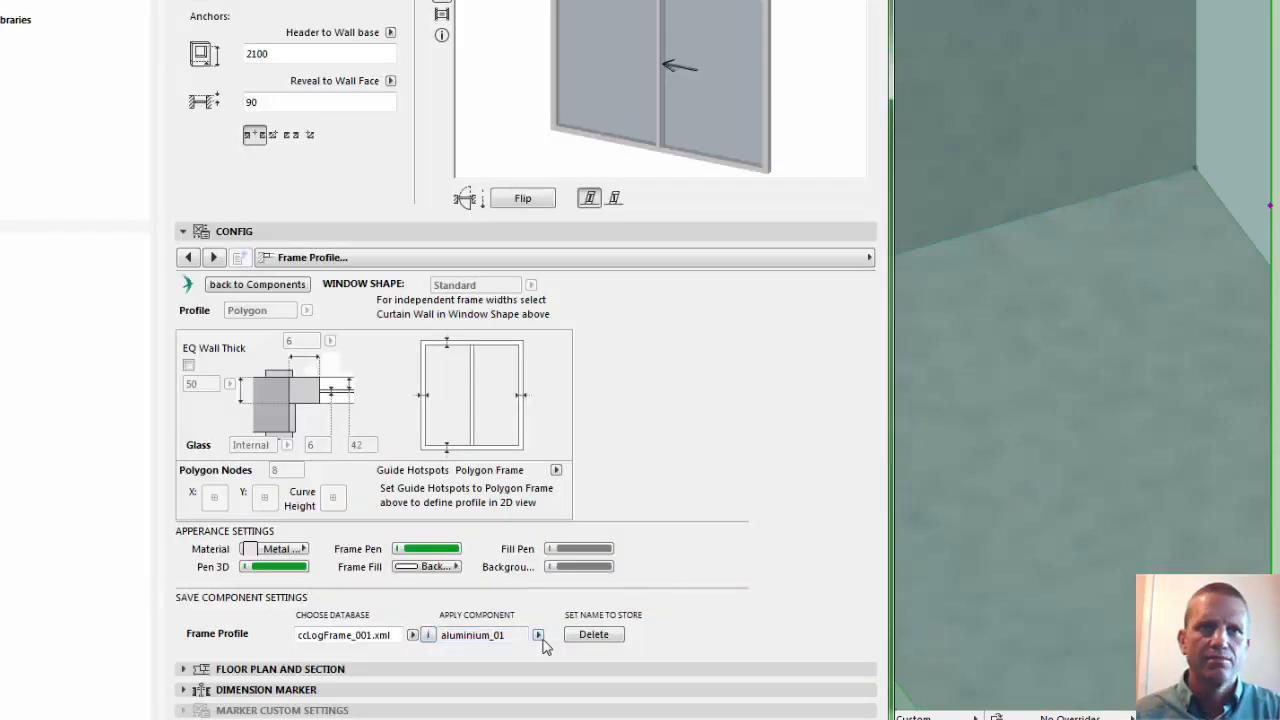
pyautogui.click(538, 635)
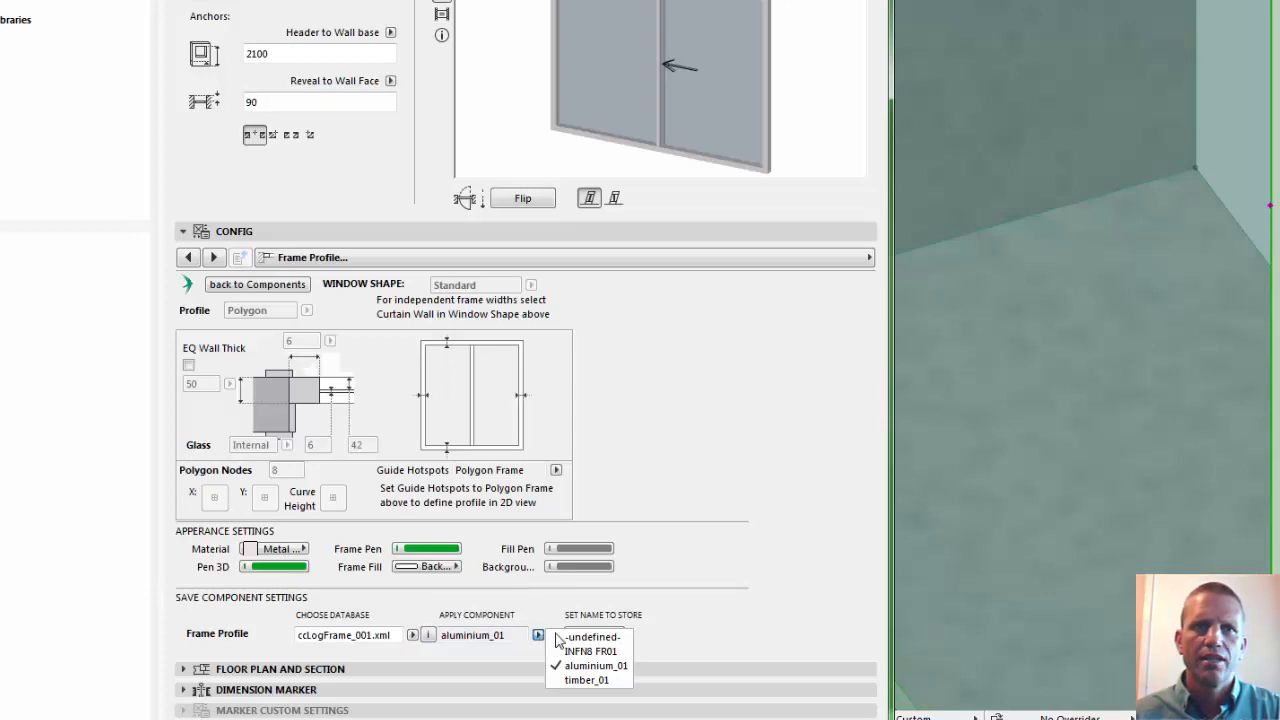
pyautogui.click(586, 684)
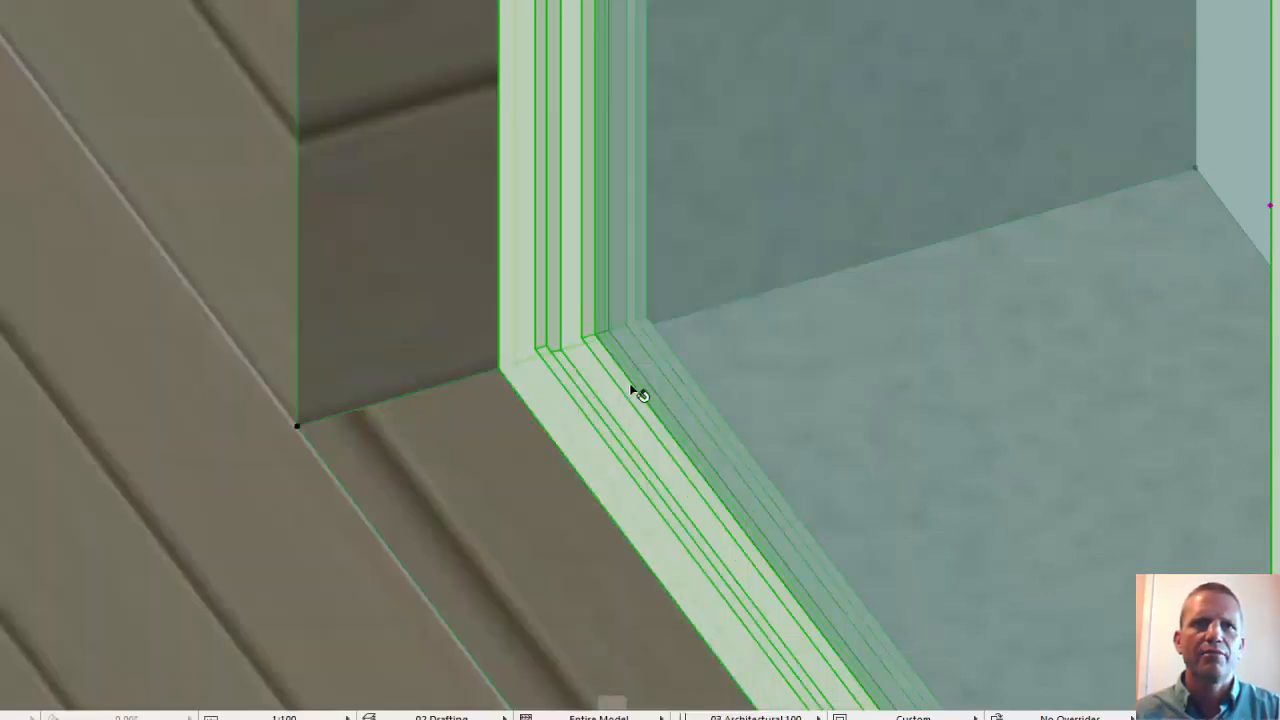
# Step: Apply the timber_01 frame profile from ccLogFrame_001.xml to the sliding window farthest from the awning windows
pyautogui.scroll(-10, 661, 265)
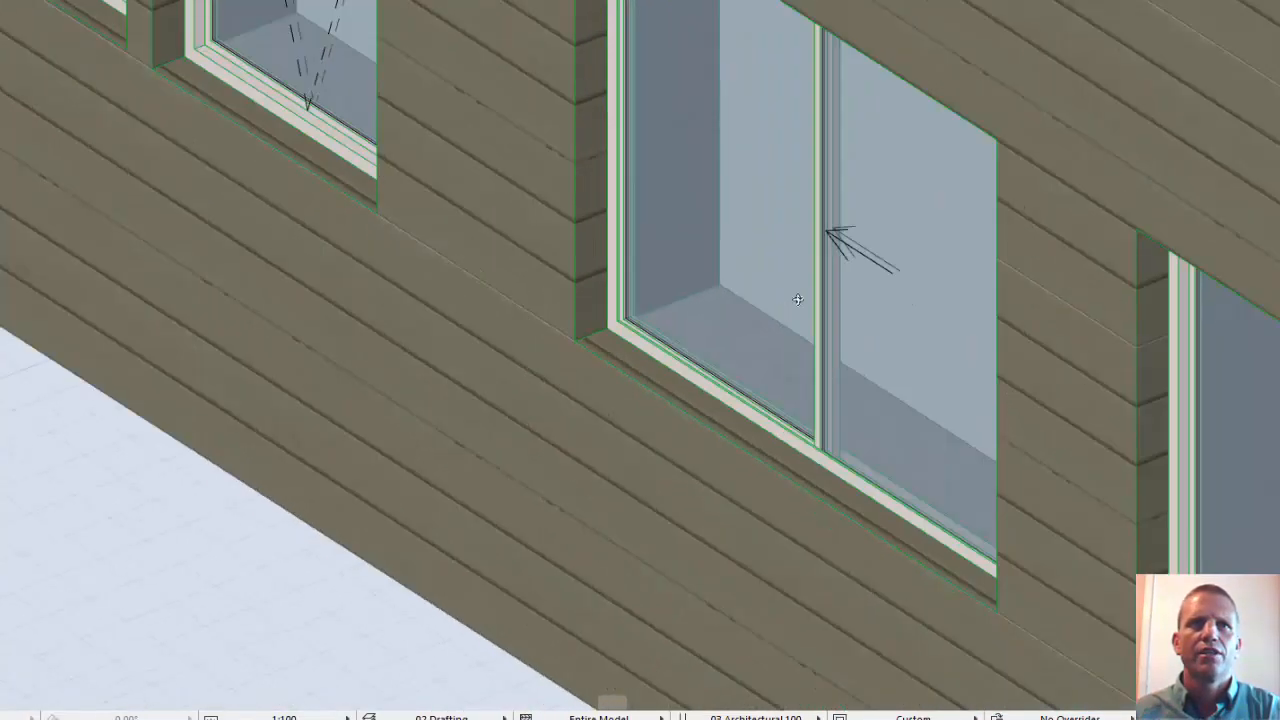
pyautogui.scroll(-5, 1011, 299)
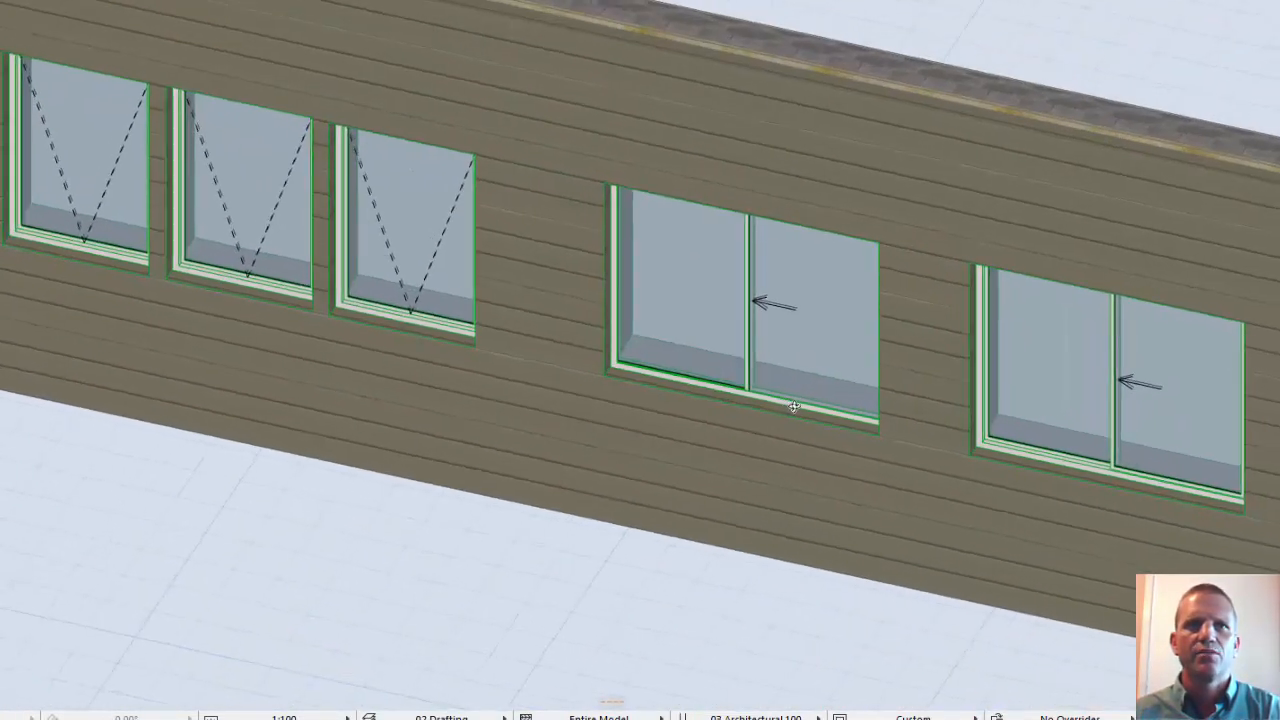
pyautogui.click(793, 407)
pyautogui.click(1080, 458)
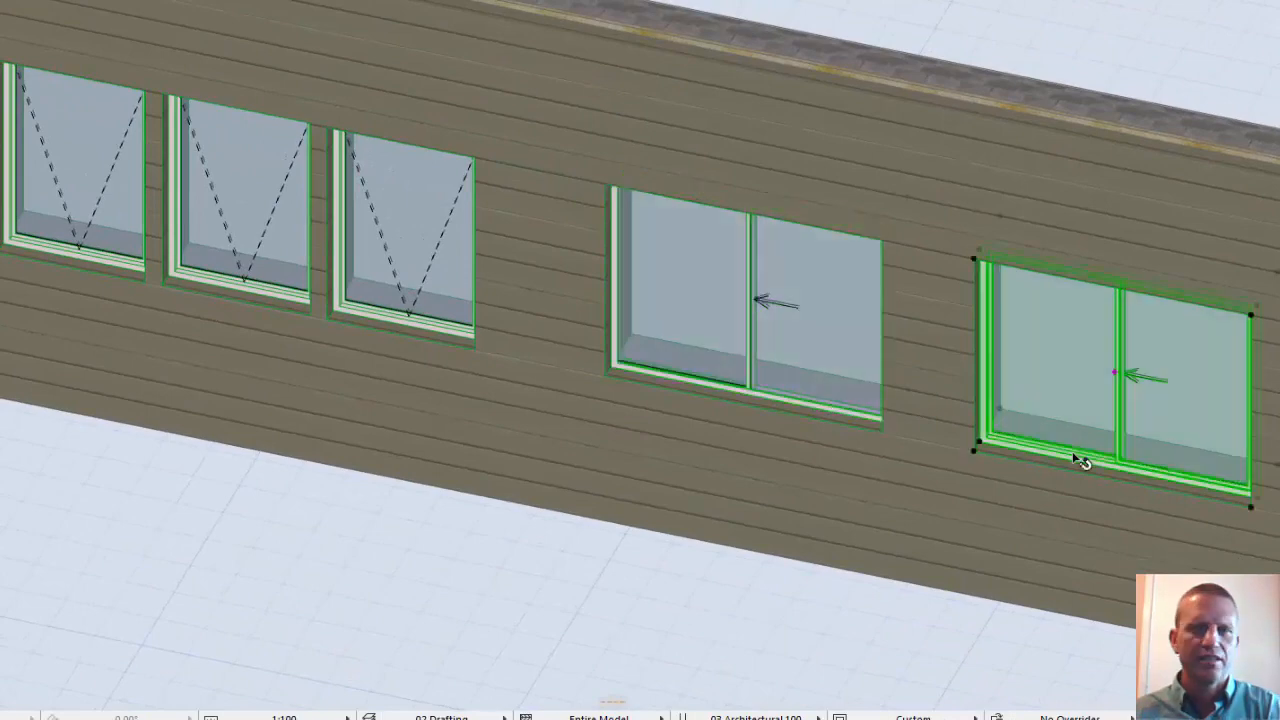
pyautogui.hotkey('ctrl', 't')
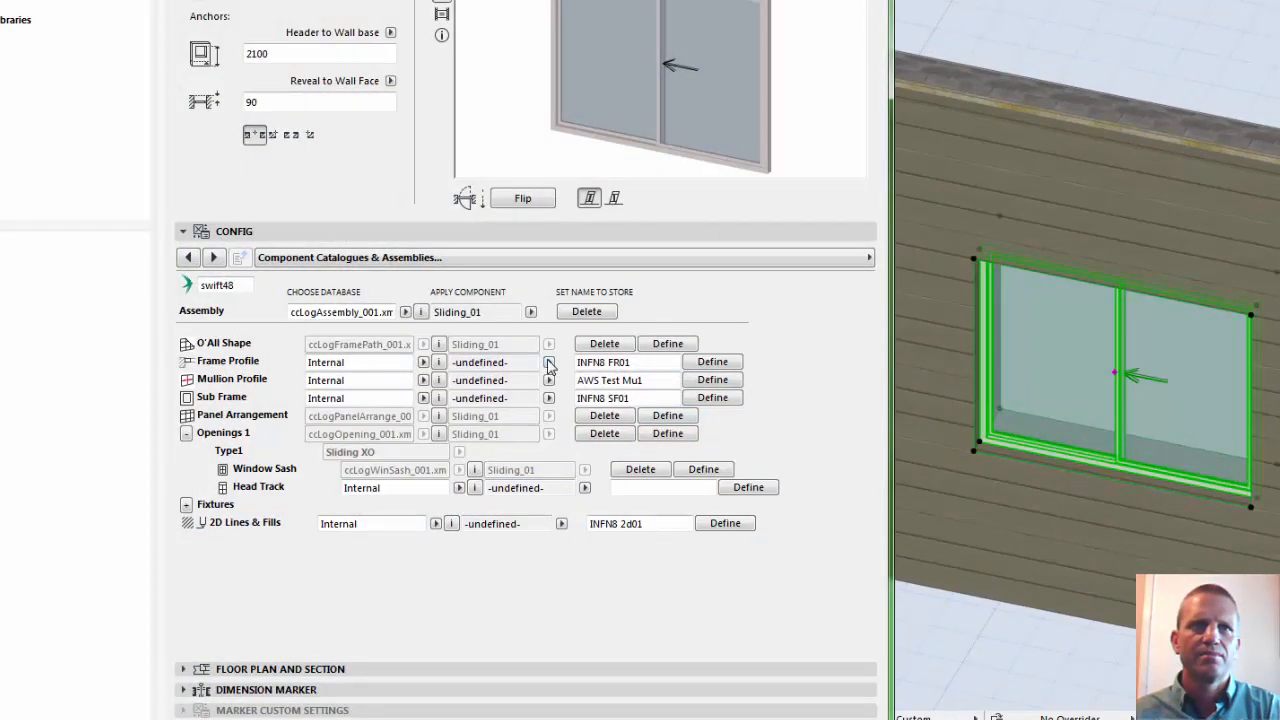
pyautogui.click(550, 362)
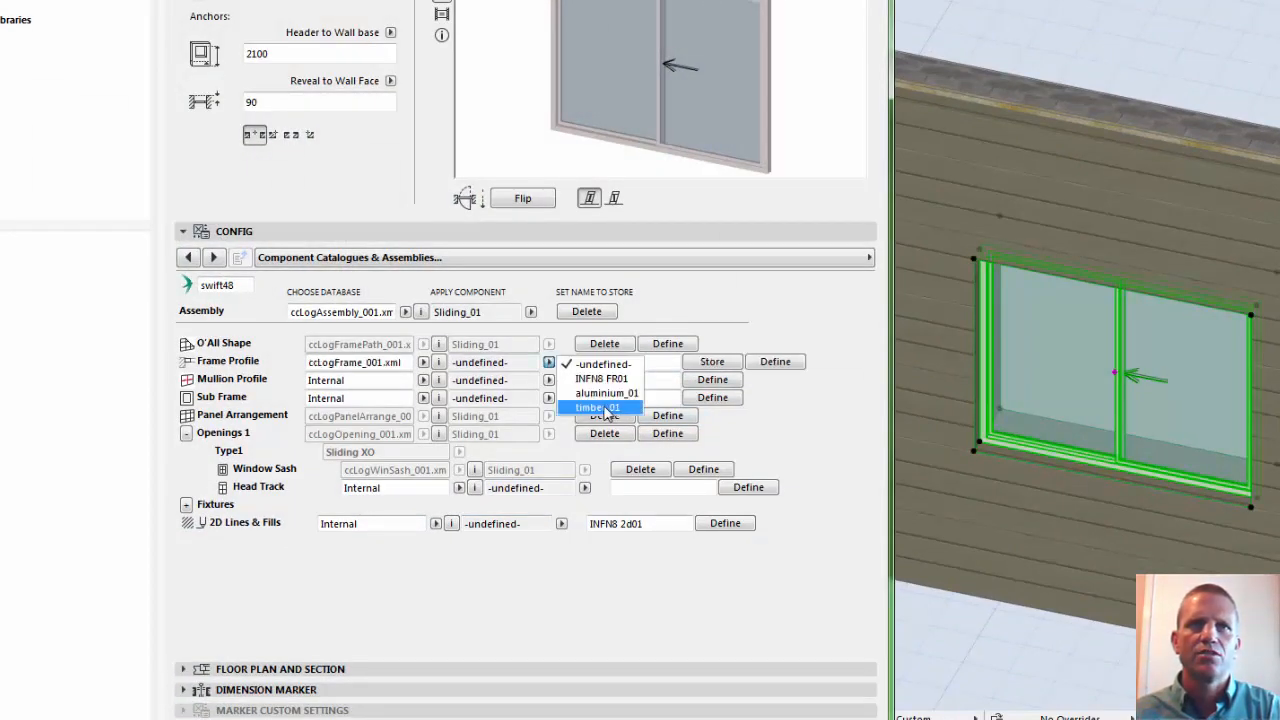
pyautogui.click(605, 415)
pyautogui.press('Return')
# Step: Select the two outer awning windows and examine the window frames up close in 3D
pyautogui.click(408, 232)
pyautogui.keyDown('shift'); pyautogui.click(98, 209); pyautogui.keyUp('shift')
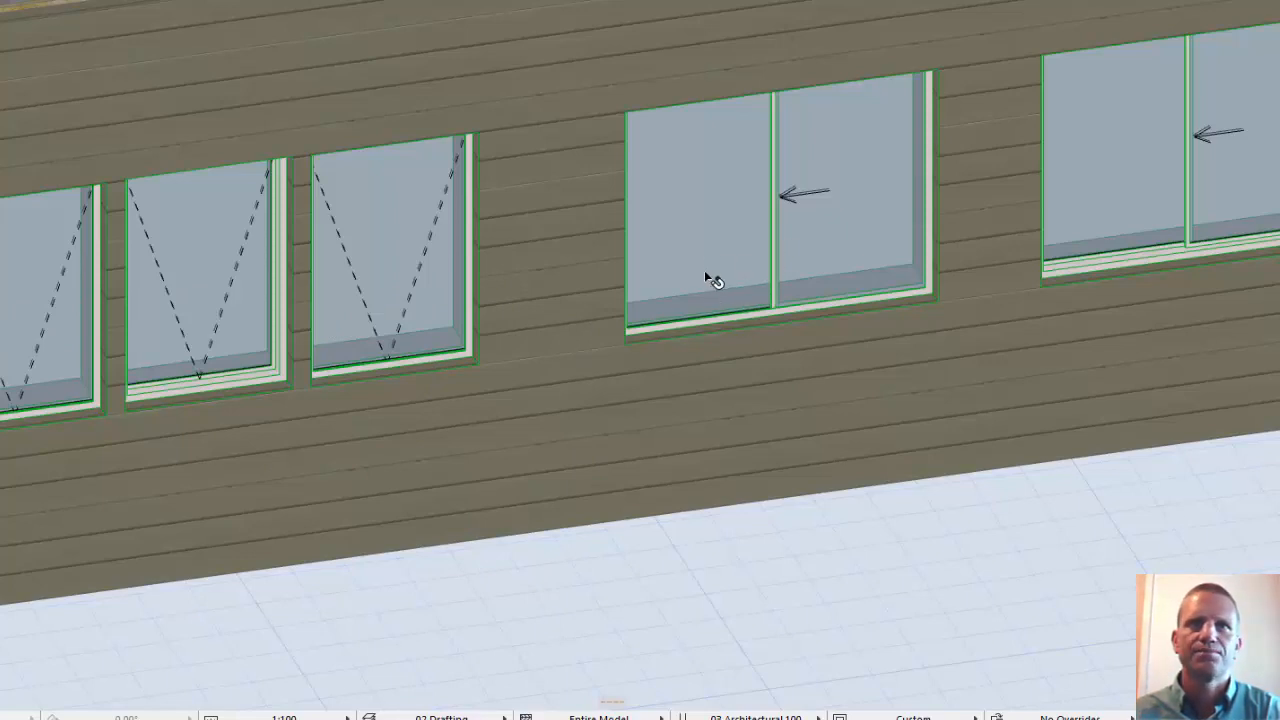
pyautogui.scroll(10, 705, 275)
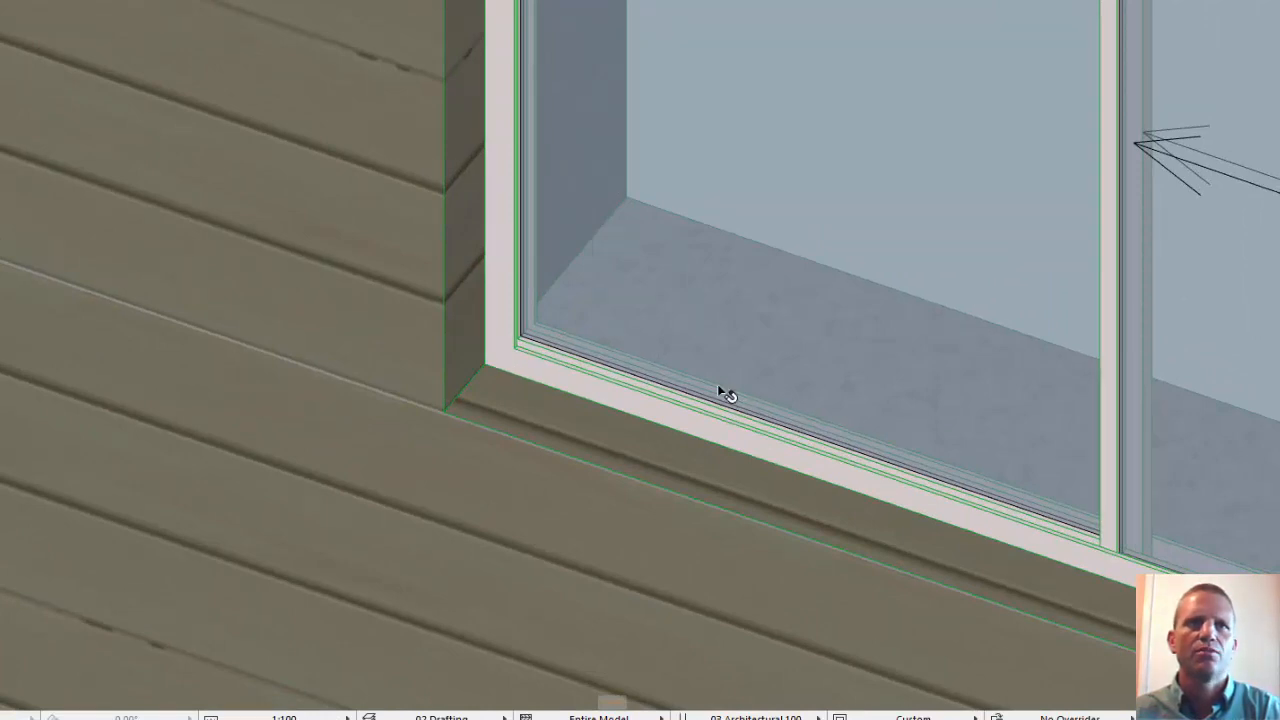
# Step: Set the applied frame profile component to -undefined- for the sliding window nearest the awnings and review its polygon node X values
pyautogui.scroll(-5, 717, 384)
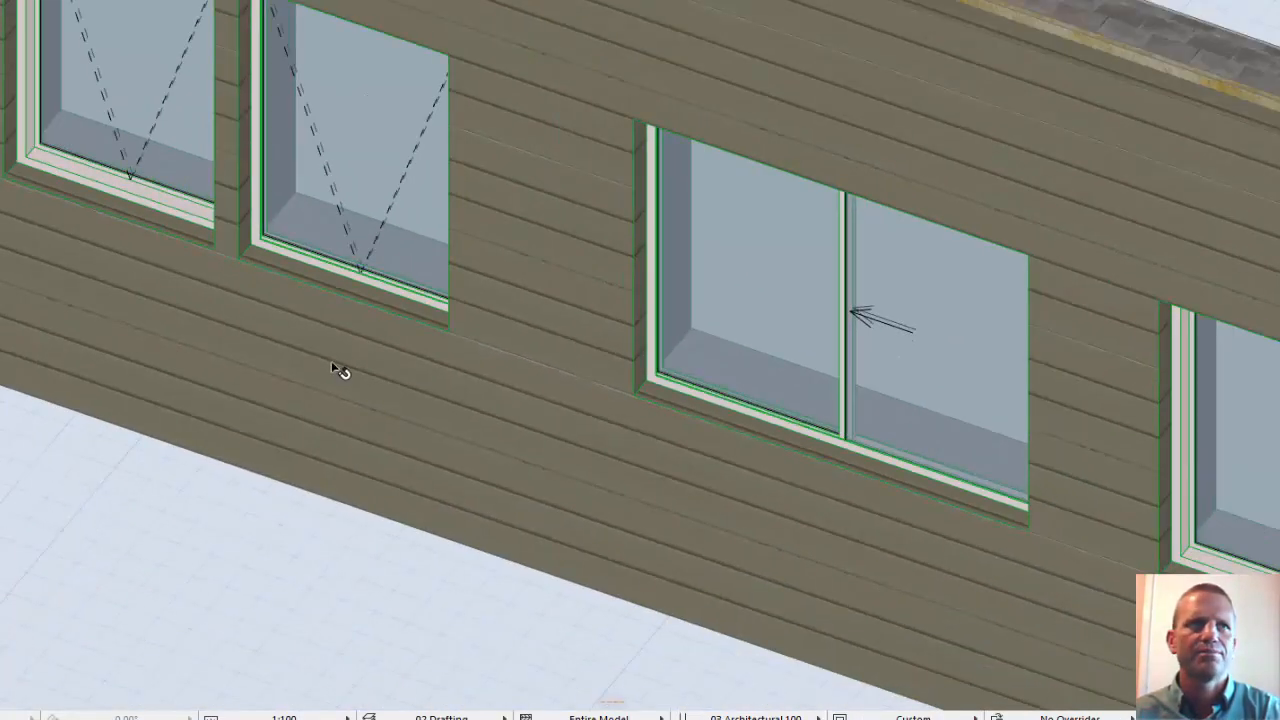
pyautogui.keyDown('shift'); pyautogui.moveTo(332, 362); pyautogui.dragTo(711, 443, button='middle'); pyautogui.keyUp('shift')
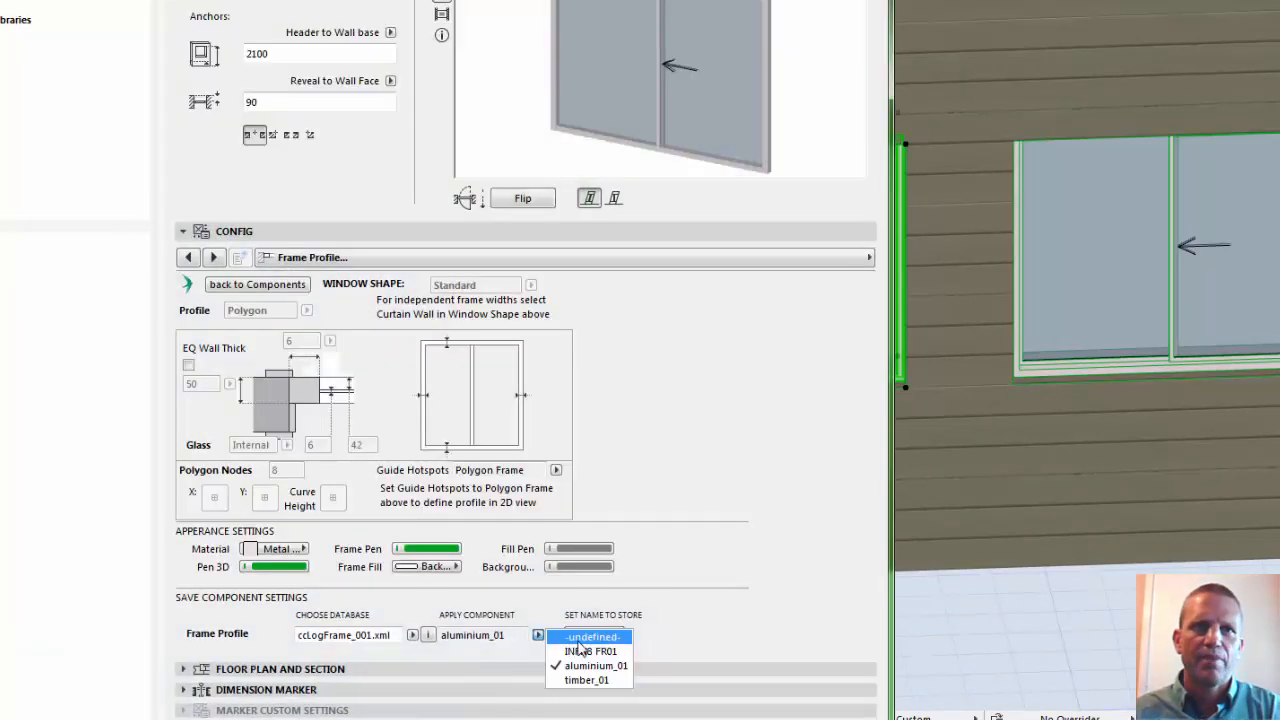
pyautogui.click(598, 637)
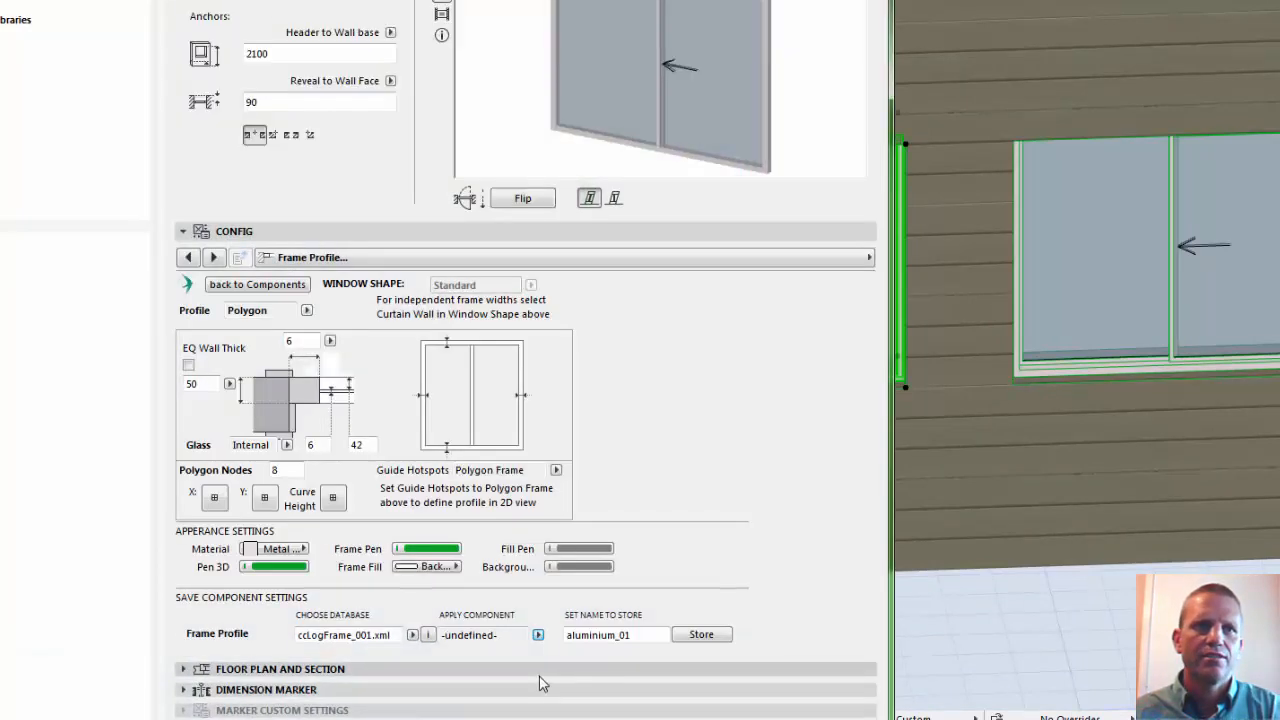
pyautogui.click(214, 498)
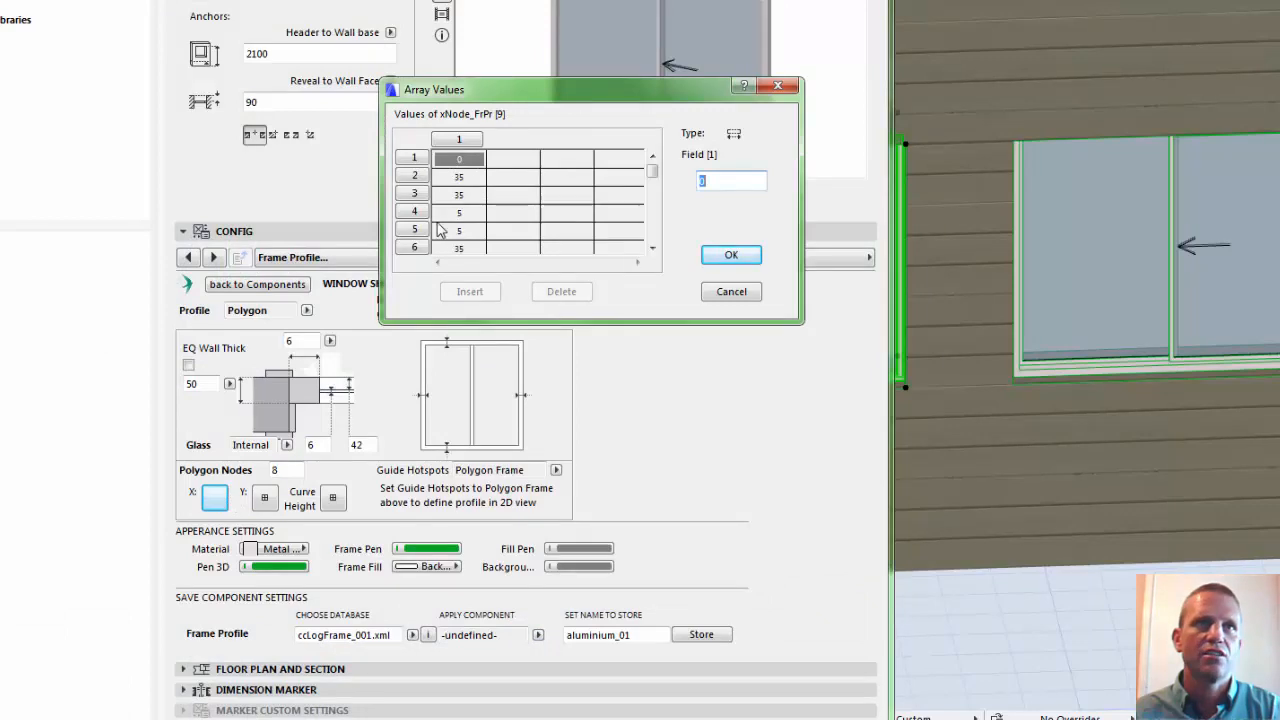
pyautogui.click(731, 256)
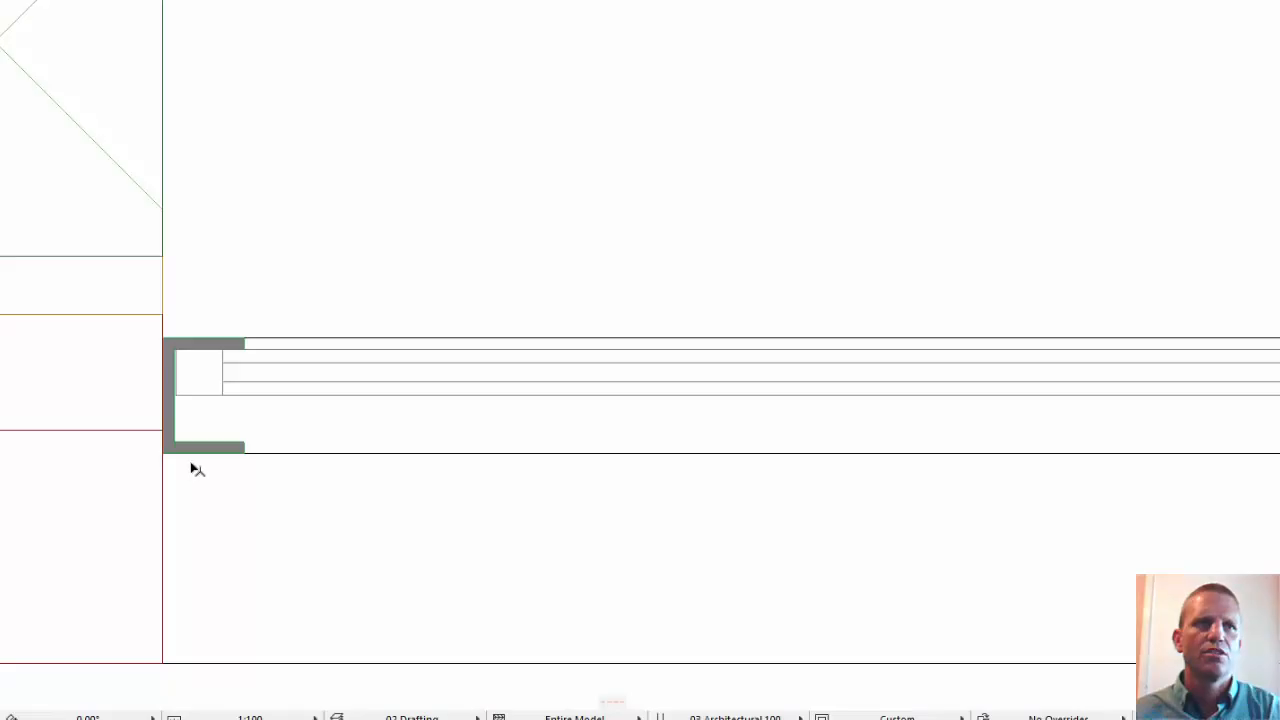
# Step: Shorten one flange of the C-shaped polygon frame profile in plan by moving its two end nodes toward the web
pyautogui.click(238, 457)
pyautogui.scroll(3, 190, 468)
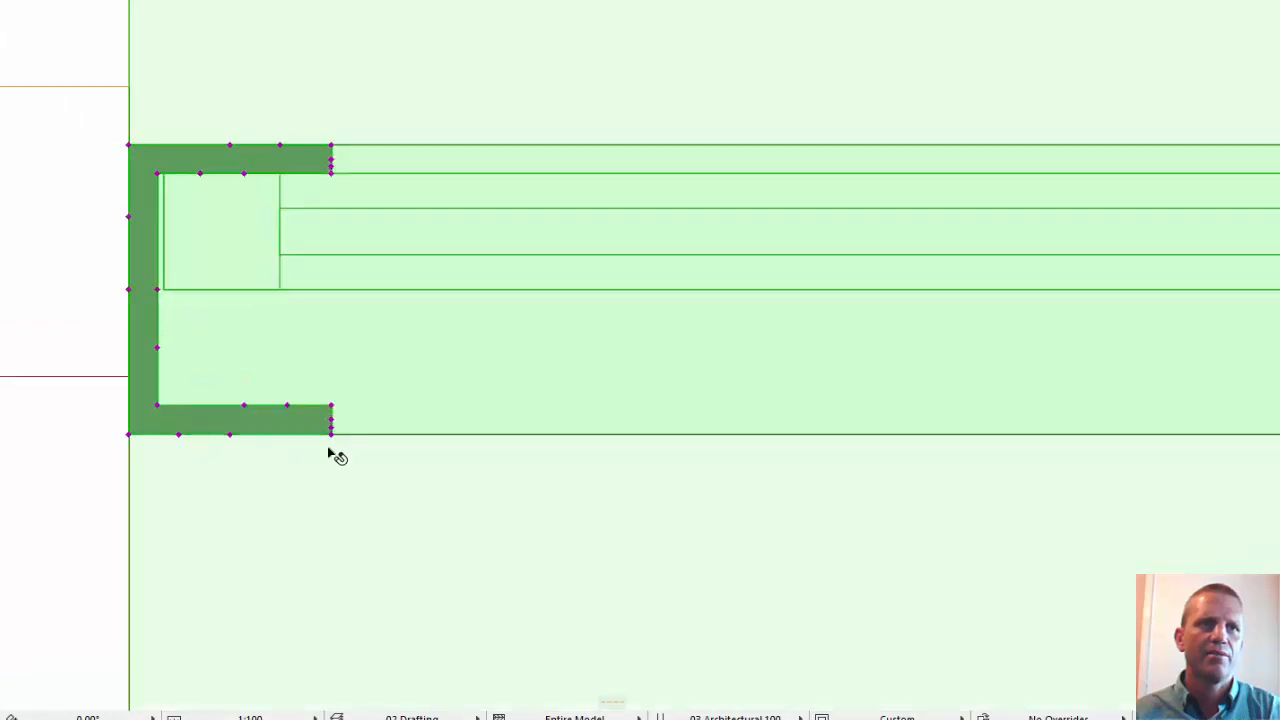
pyautogui.click(290, 435)
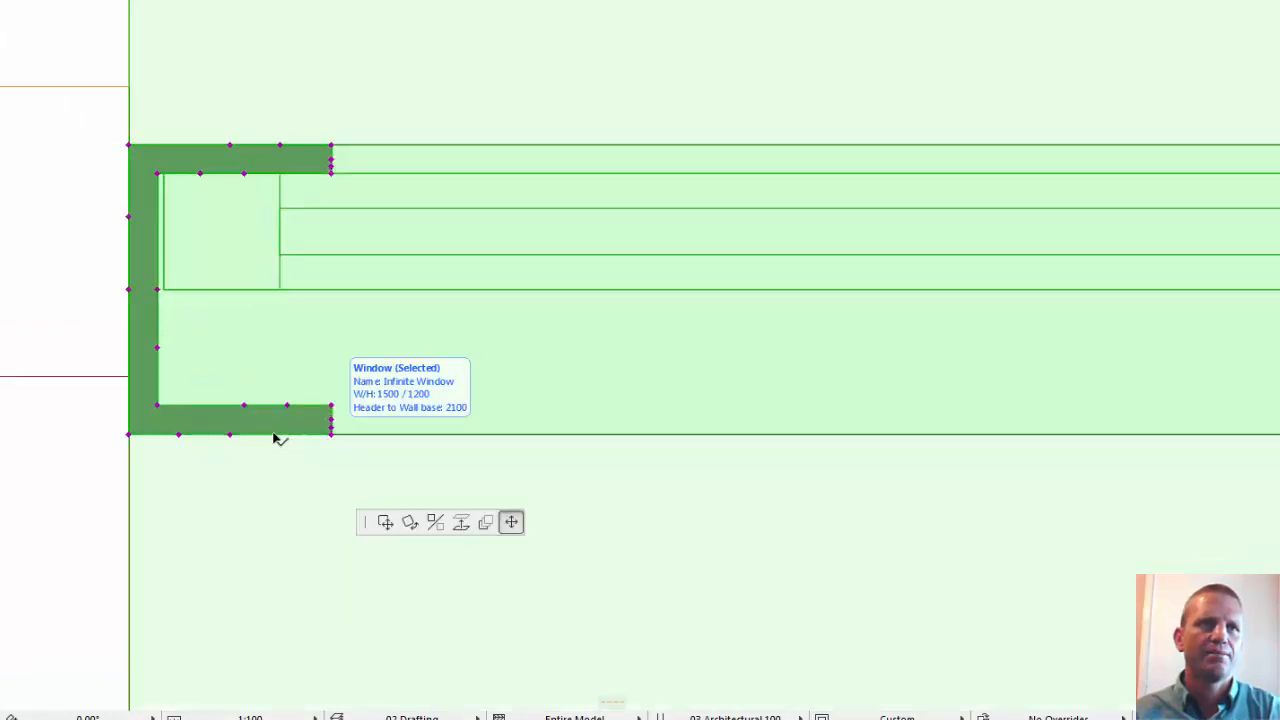
pyautogui.click(328, 405)
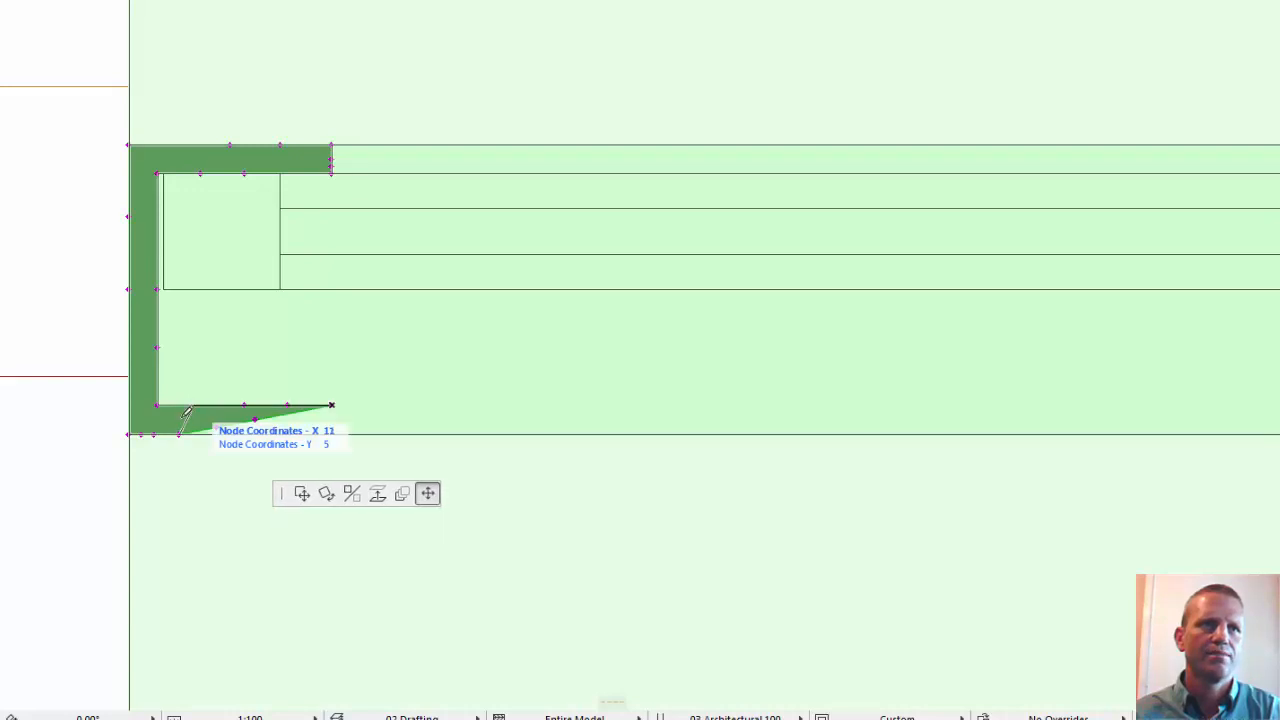
pyautogui.click(182, 407)
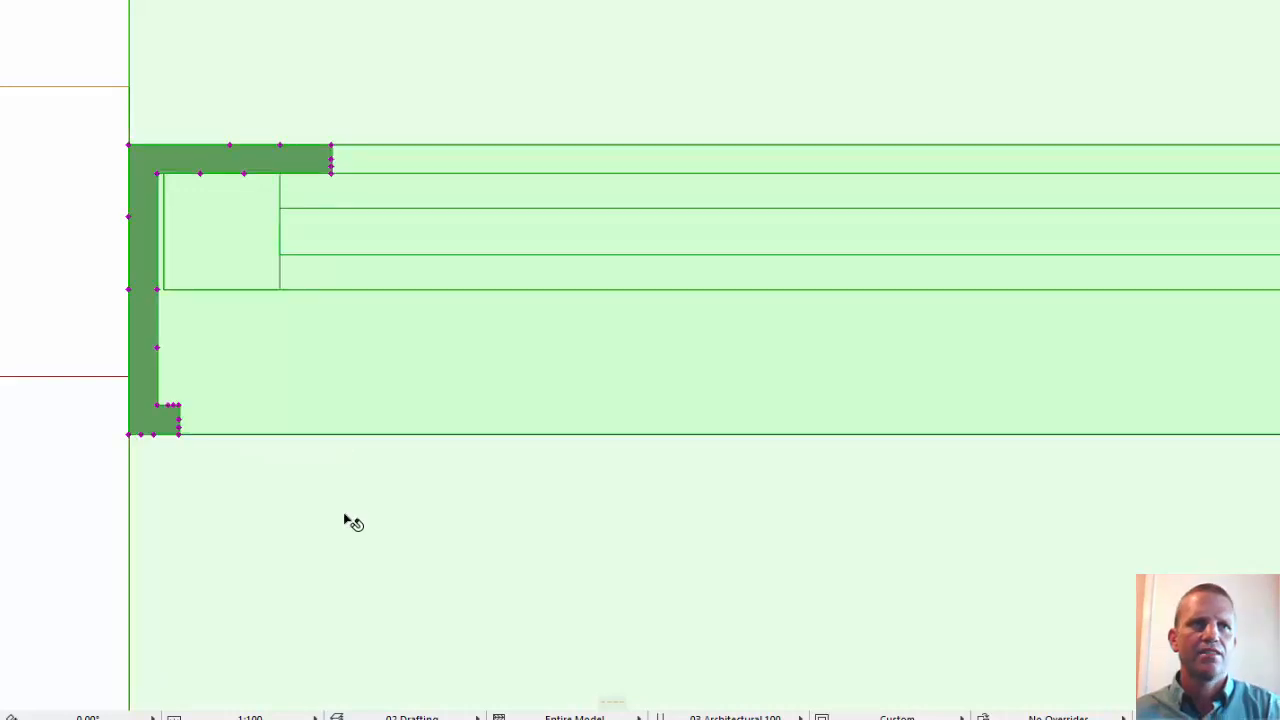
# Step: Store the reshaped polygon frame profile as aluminium_01 in ccLogFrame_001.xml
pyautogui.hotkey('ctrl', 't')
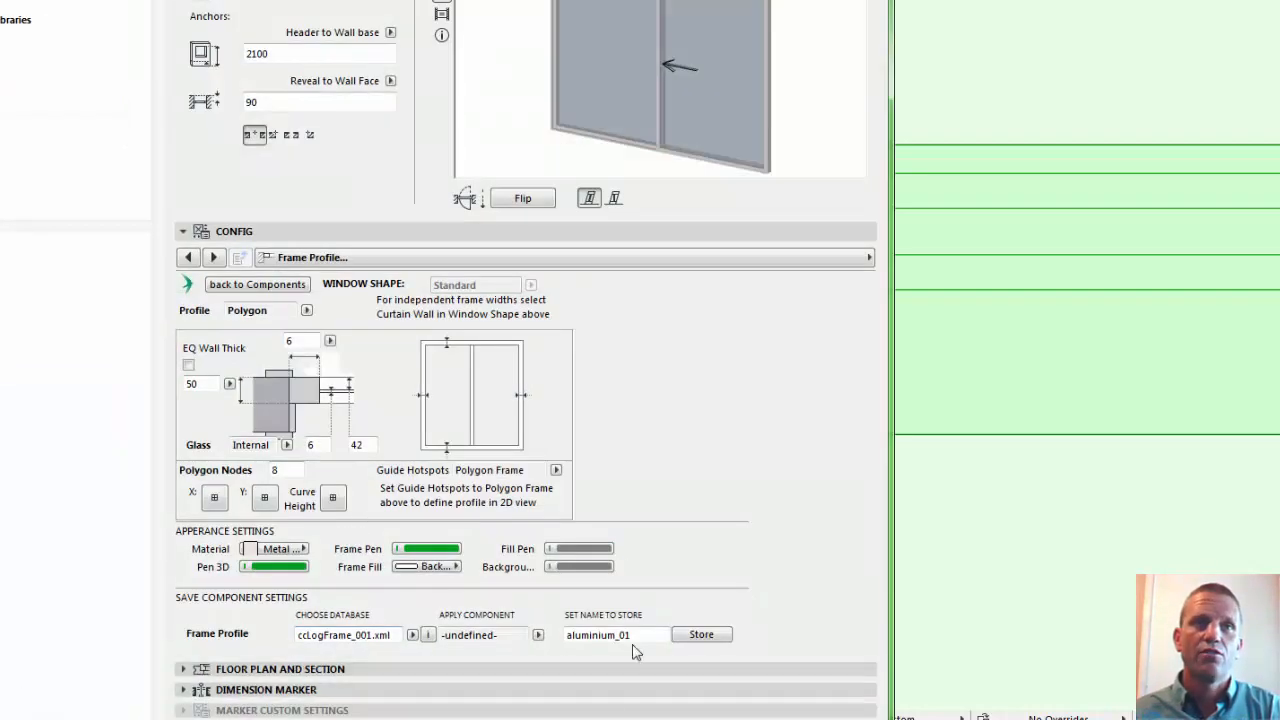
pyautogui.click(702, 636)
pyautogui.click(815, 718)
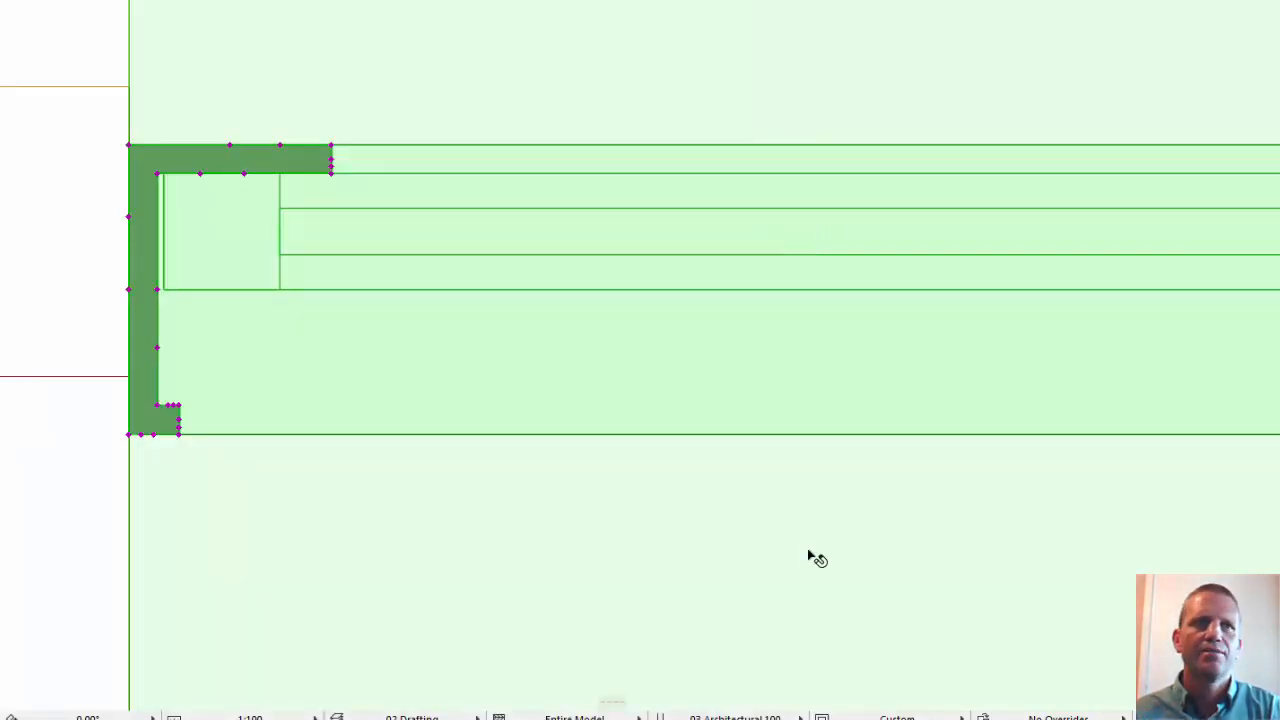
# Step: Refresh the awning window that uses aluminium_01 in 3D by opening its settings and confirming them, leaving nothing selected
pyautogui.press('F3')
pyautogui.keyDown('shift'); pyautogui.moveTo(609, 531); pyautogui.dragTo(413, 531, button='middle'); pyautogui.keyUp('shift')
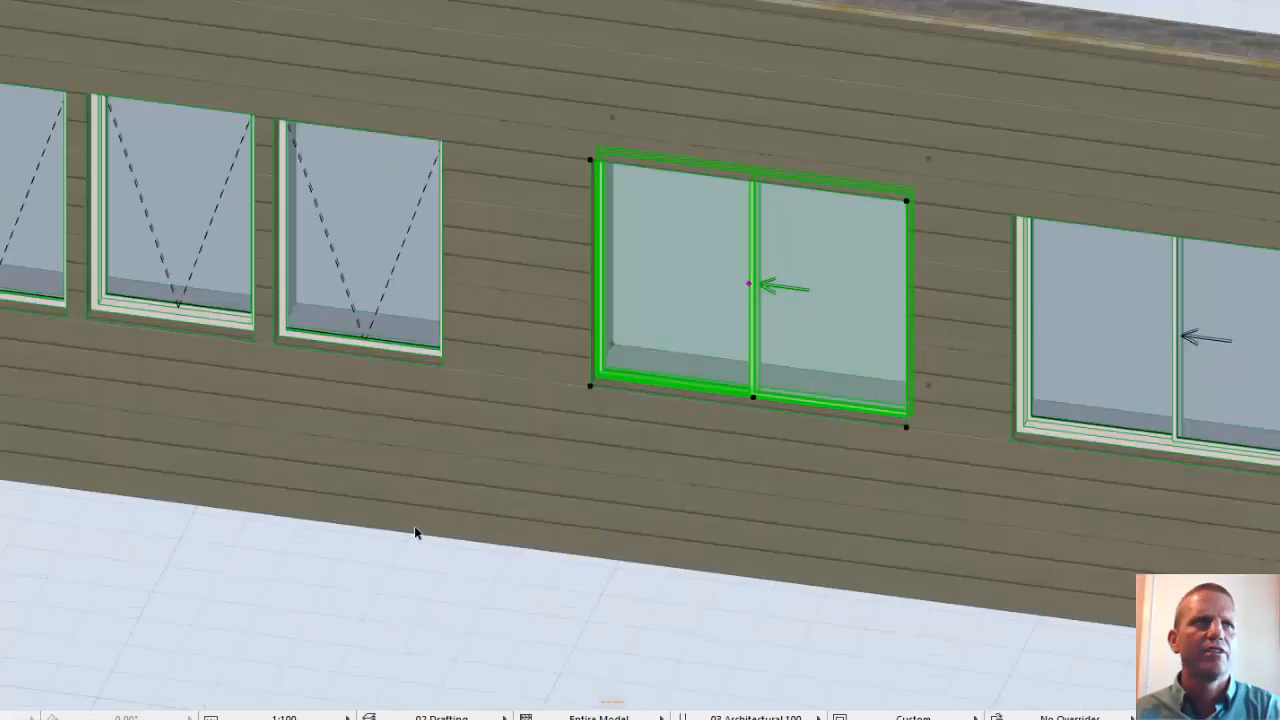
pyautogui.scroll(-2, 412, 532)
pyautogui.scroll(1, 420, 486)
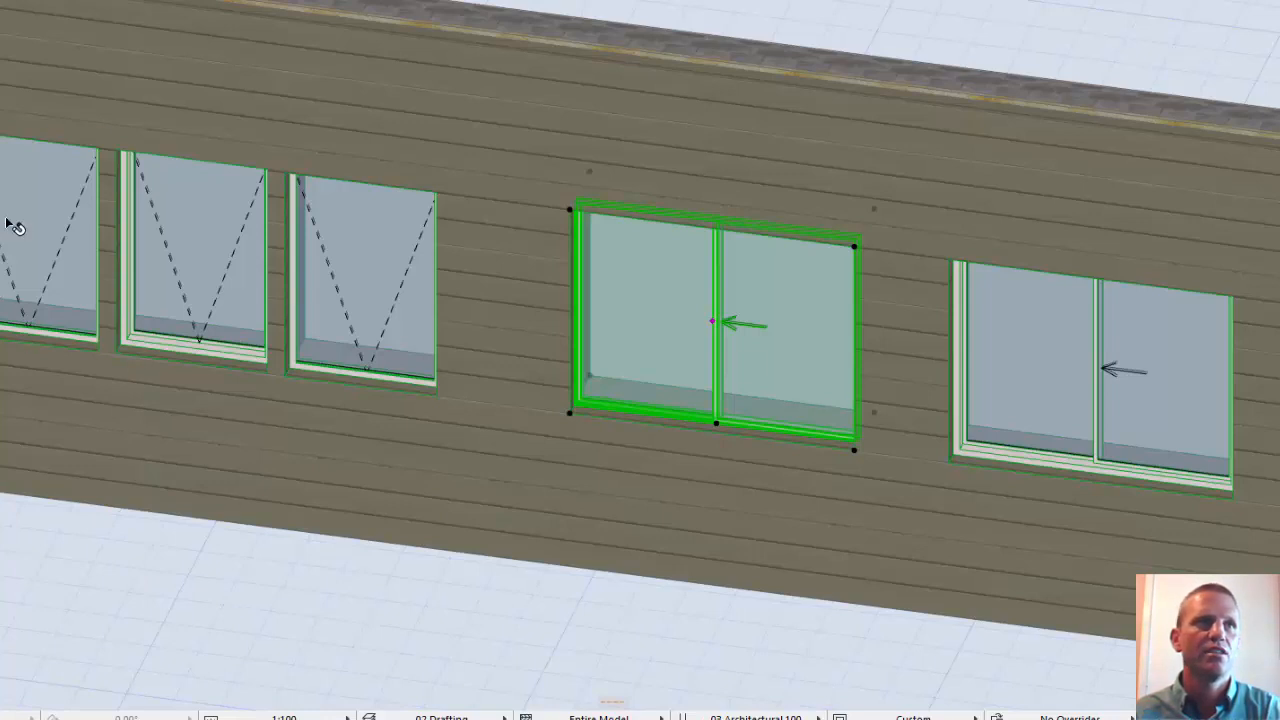
pyautogui.doubleClick(357, 346)
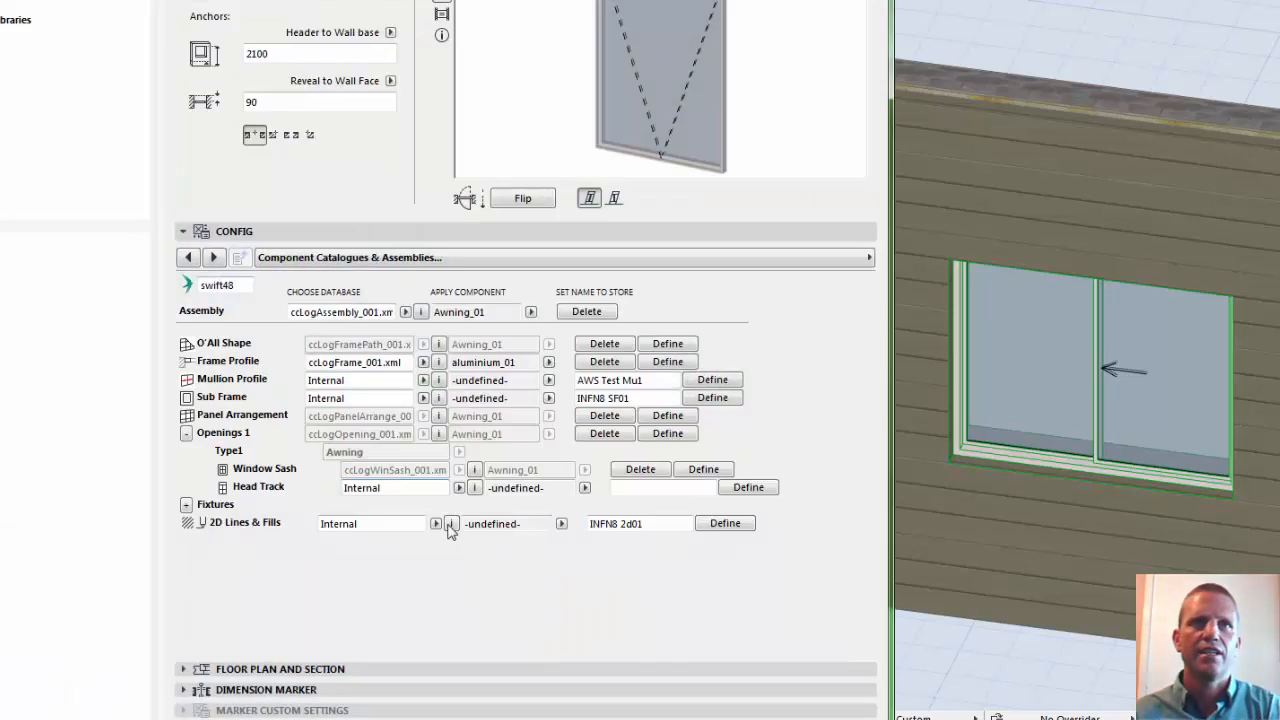
pyautogui.click(722, 717)
pyautogui.click(279, 552)
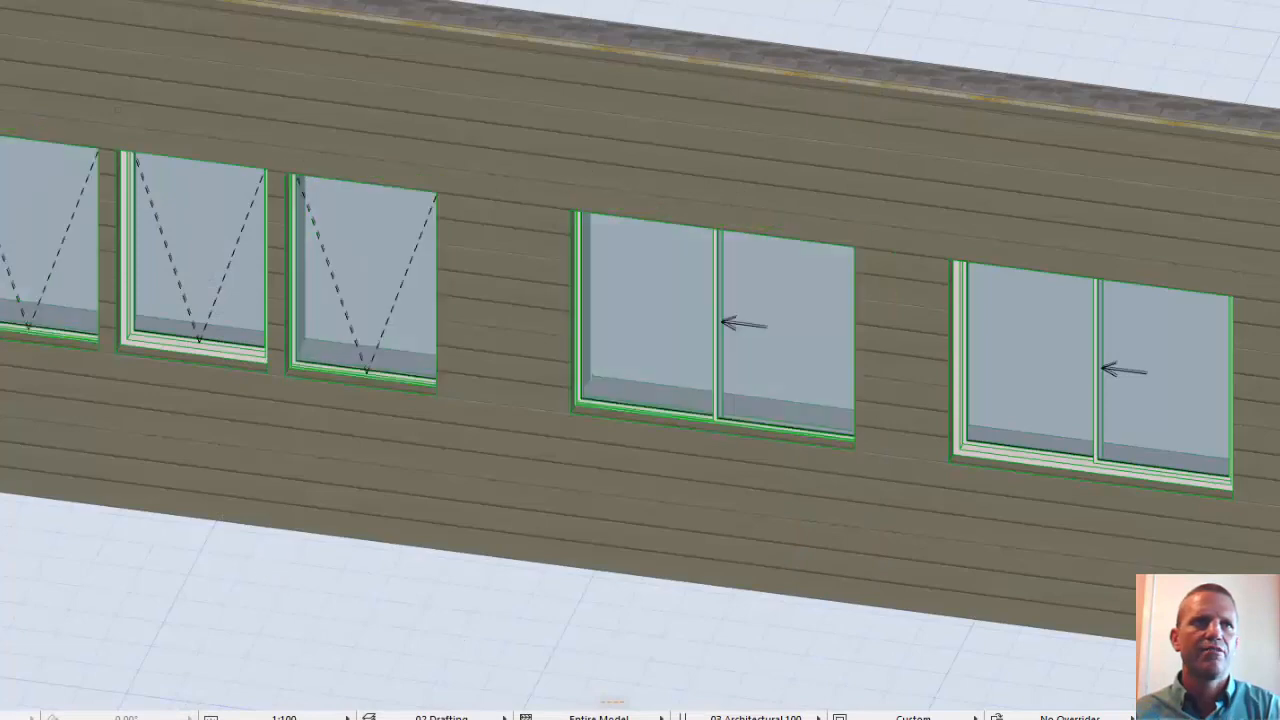
# Step: Examine the awning and sliding window frames in 3D, both close up and along the whole wall
pyautogui.scroll(10, 190, 340)
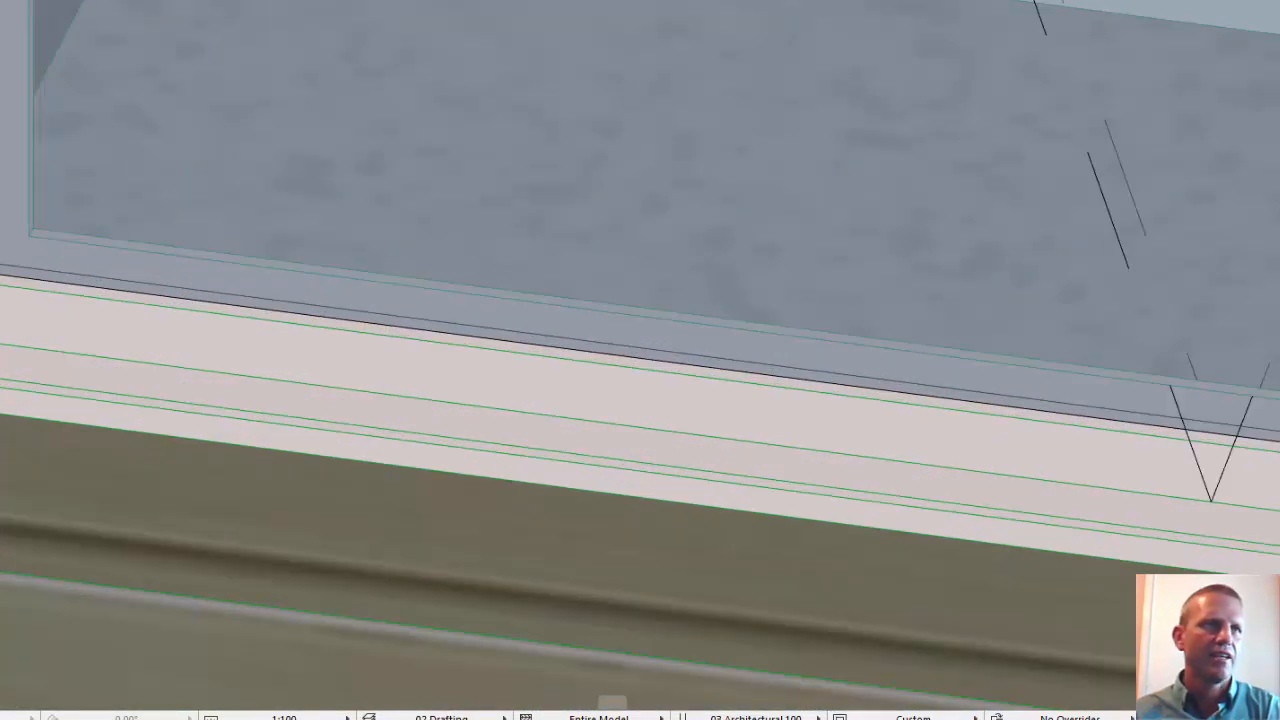
pyautogui.scroll(-10, 634, 414)
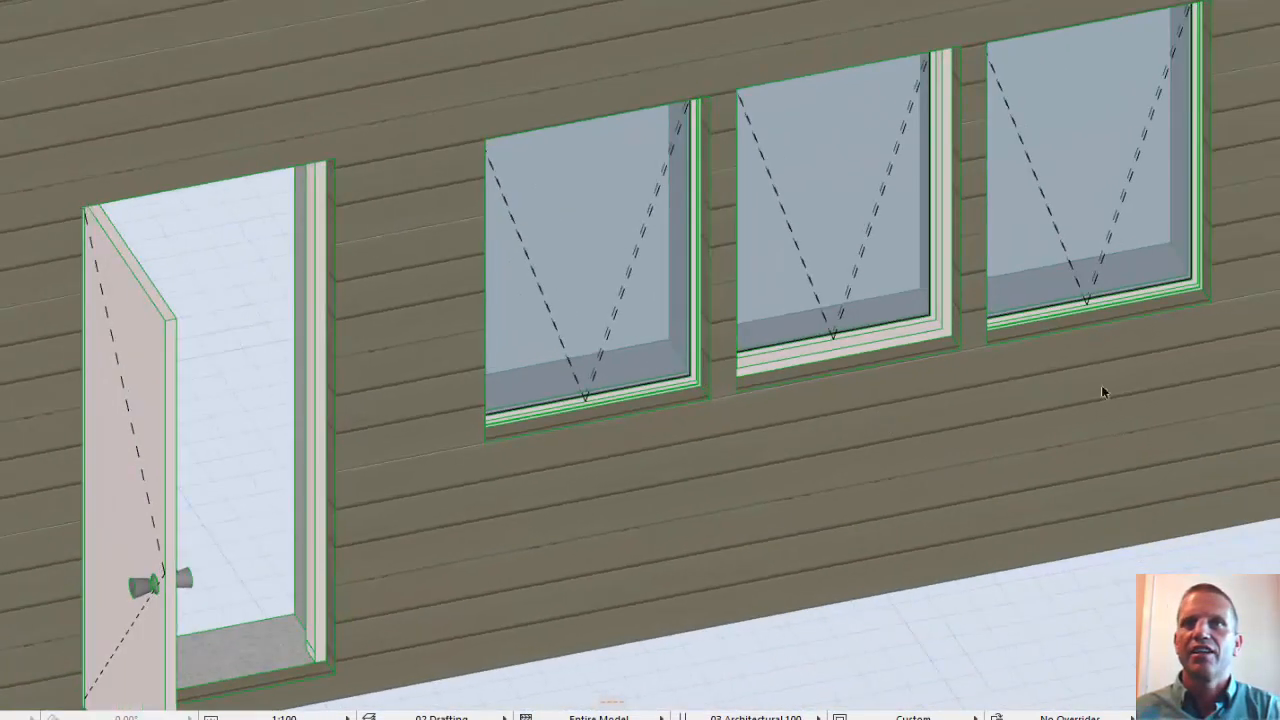
pyautogui.scroll(5, 695, 483)
pyautogui.moveTo(695, 483); pyautogui.dragTo(685, 424, button='middle')
pyautogui.keyDown('shift'); pyautogui.moveTo(770, 526); pyautogui.dragTo(832, 540, button='middle'); pyautogui.keyUp('shift')
pyautogui.moveTo(920, 471); pyautogui.dragTo(591, 528, button='middle')
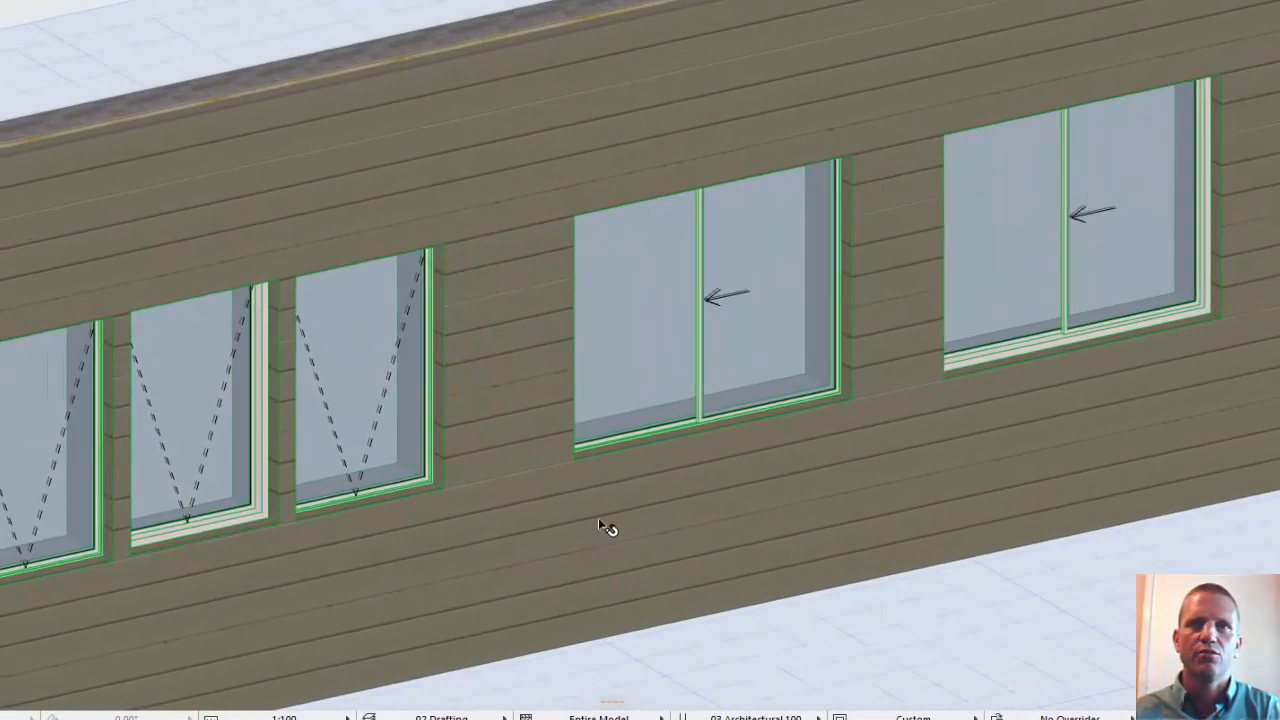
# Step: Detach the sliding window's panel arrangement from the stored Sliding_01 component and open its definition
pyautogui.doubleClick(216, 480)
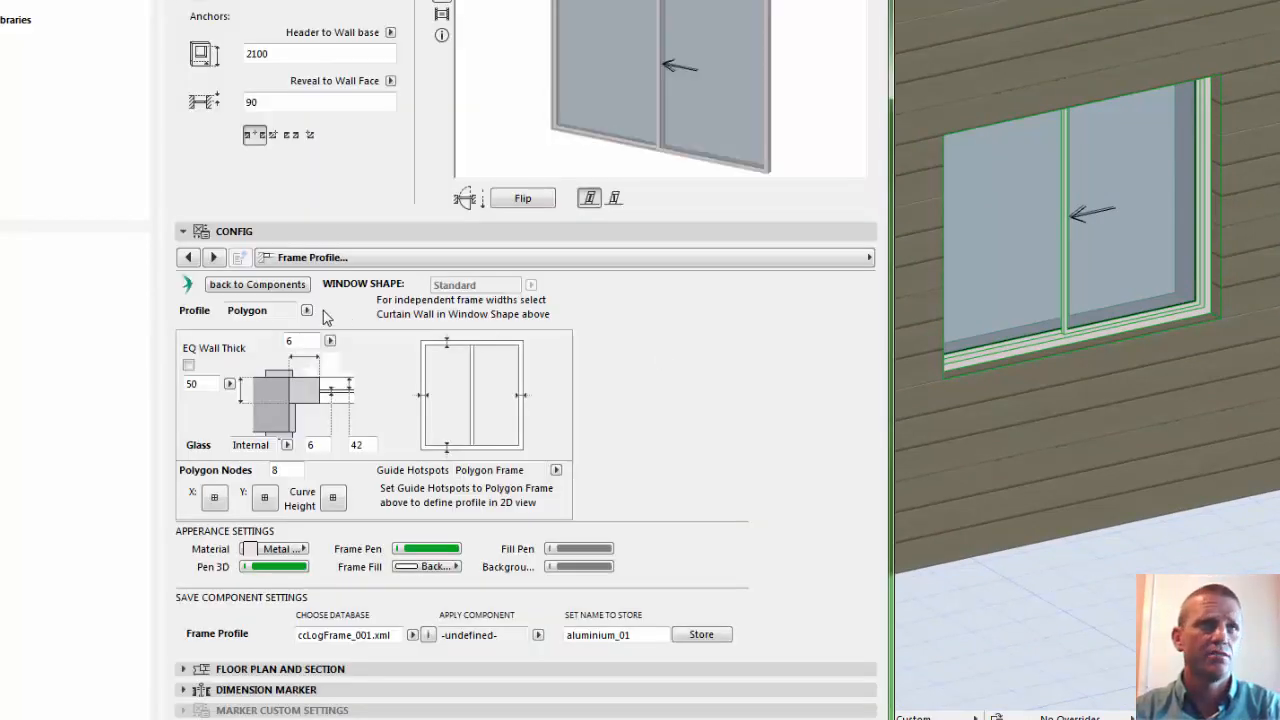
pyautogui.click(260, 287)
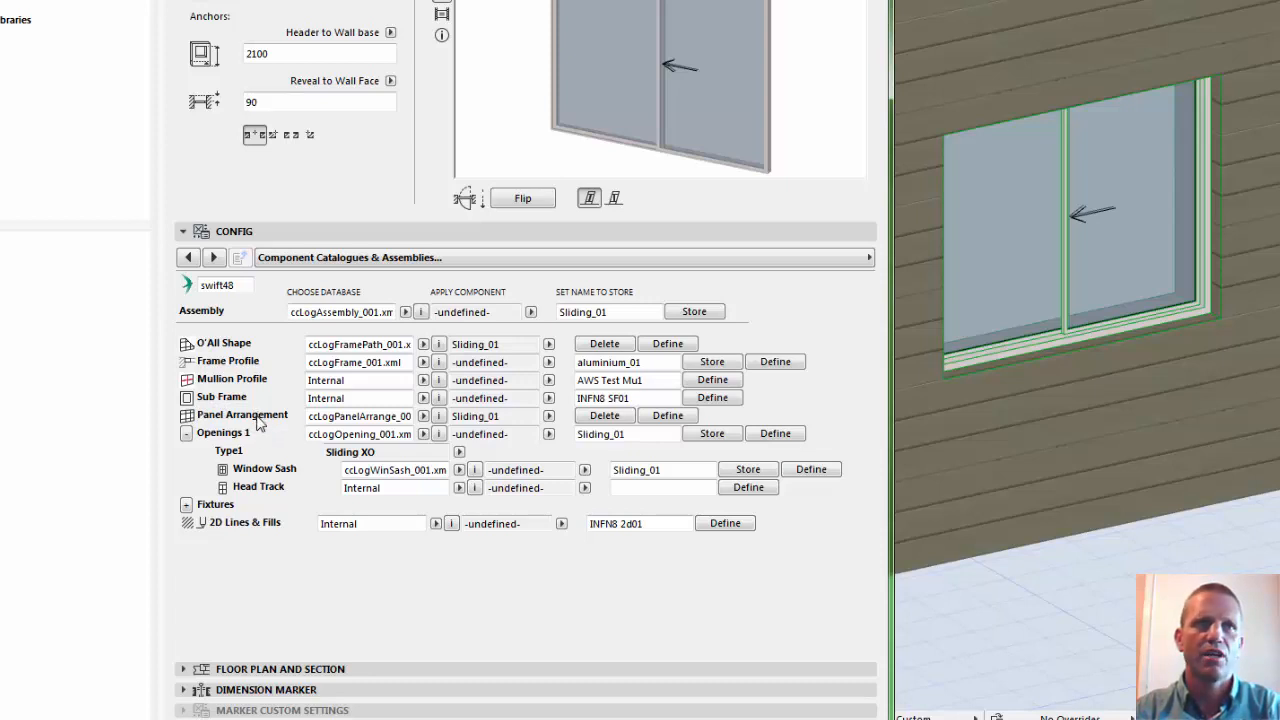
pyautogui.click(667, 418)
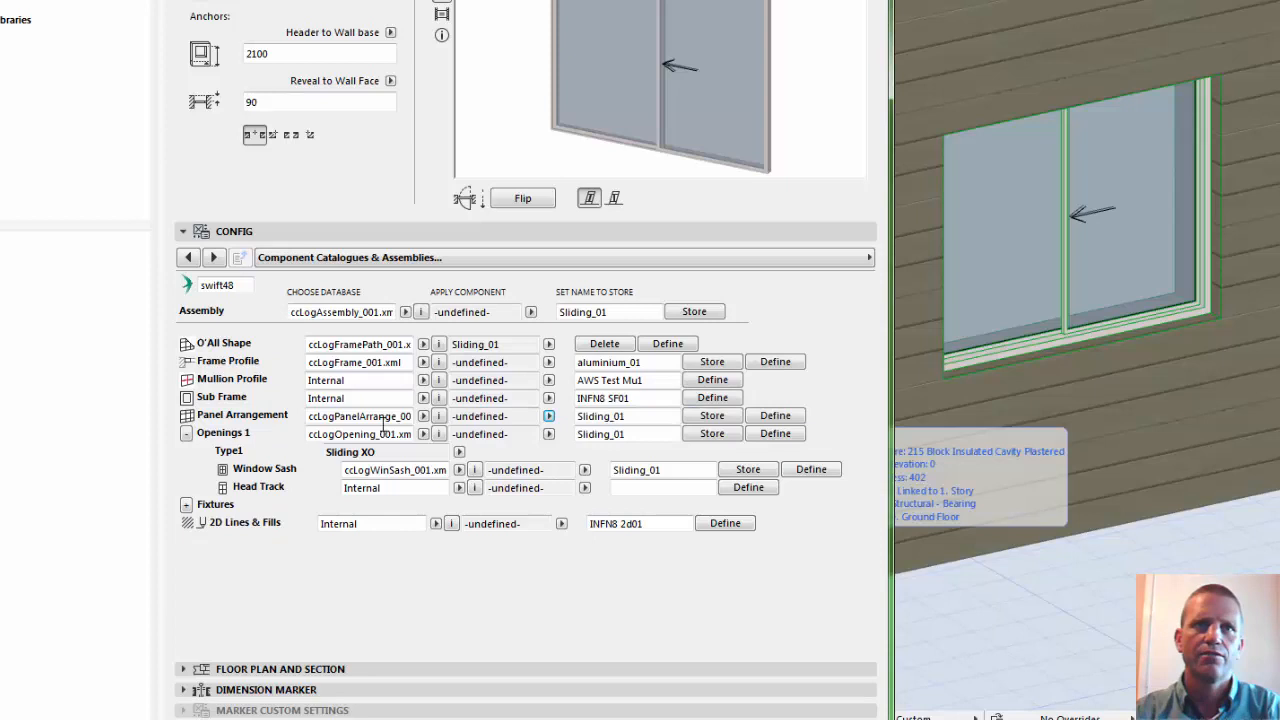
pyautogui.click(792, 426)
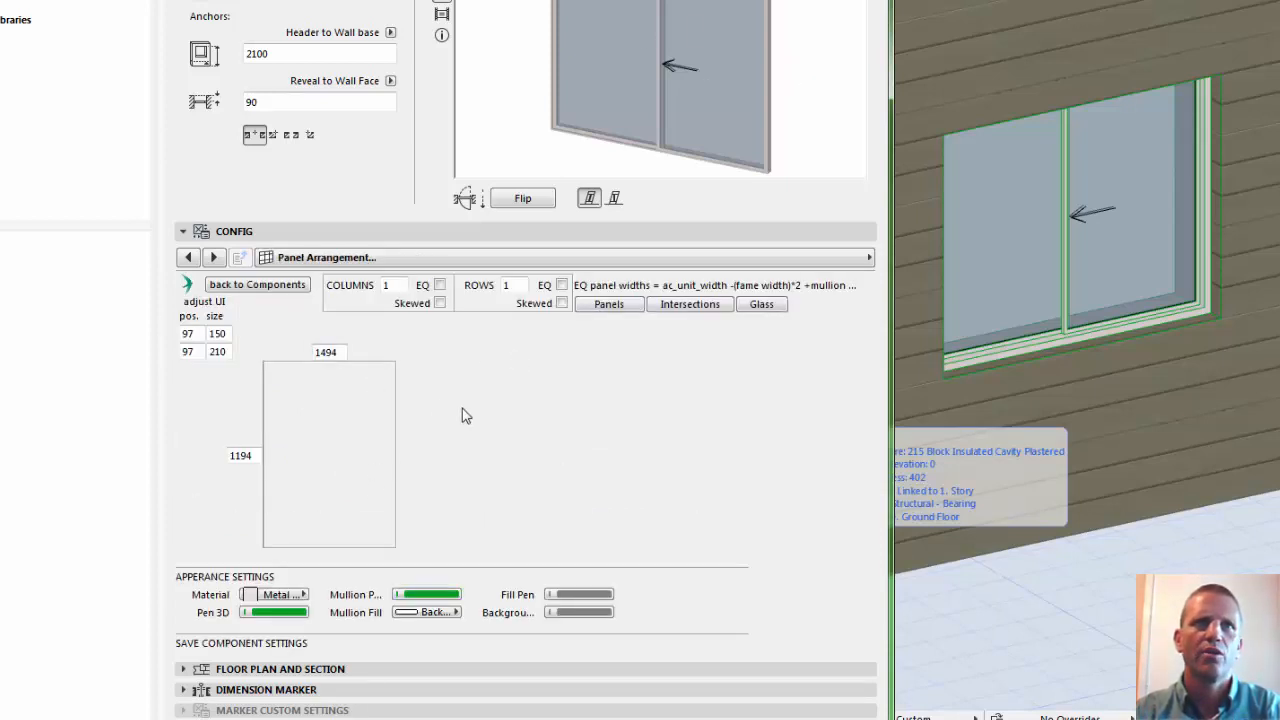
# Step: Define the panel arrangement as 3 equal columns by 3 equal rows and switch off the toggles beneath its two vertical mullion lines
pyautogui.click(440, 285)
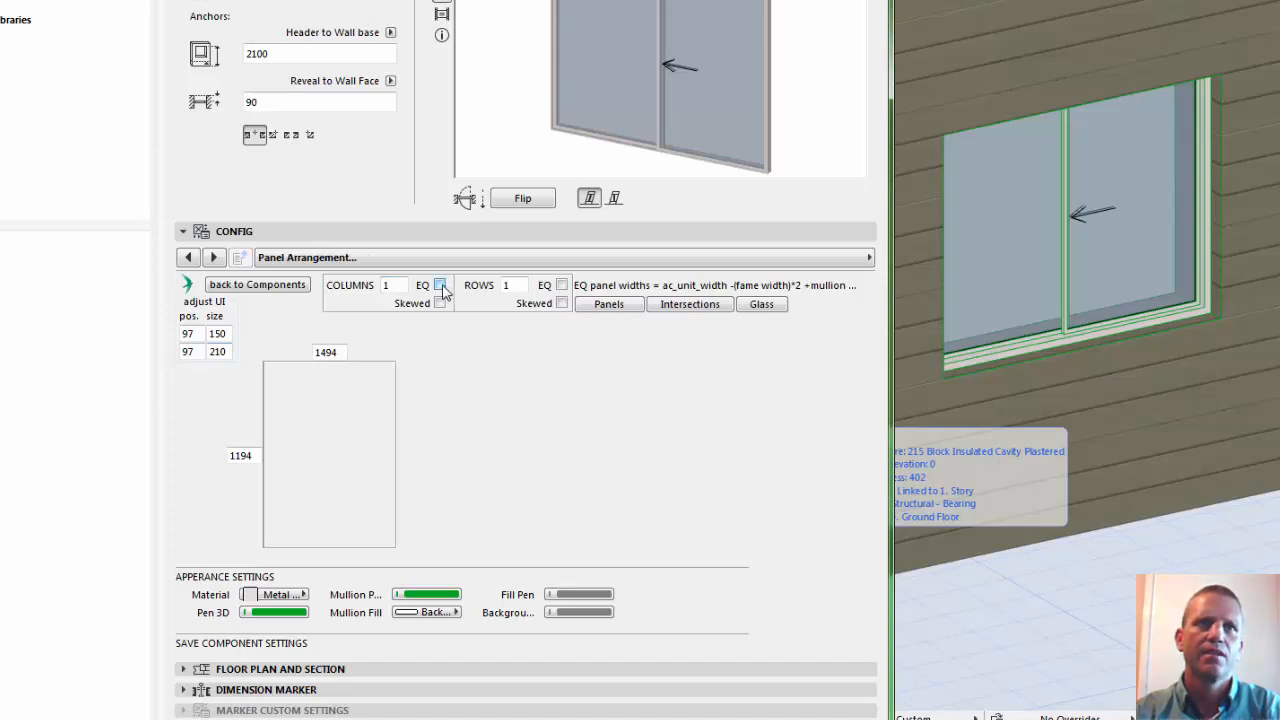
pyautogui.click(528, 283)
pyautogui.write('3')
pyautogui.press('Return')
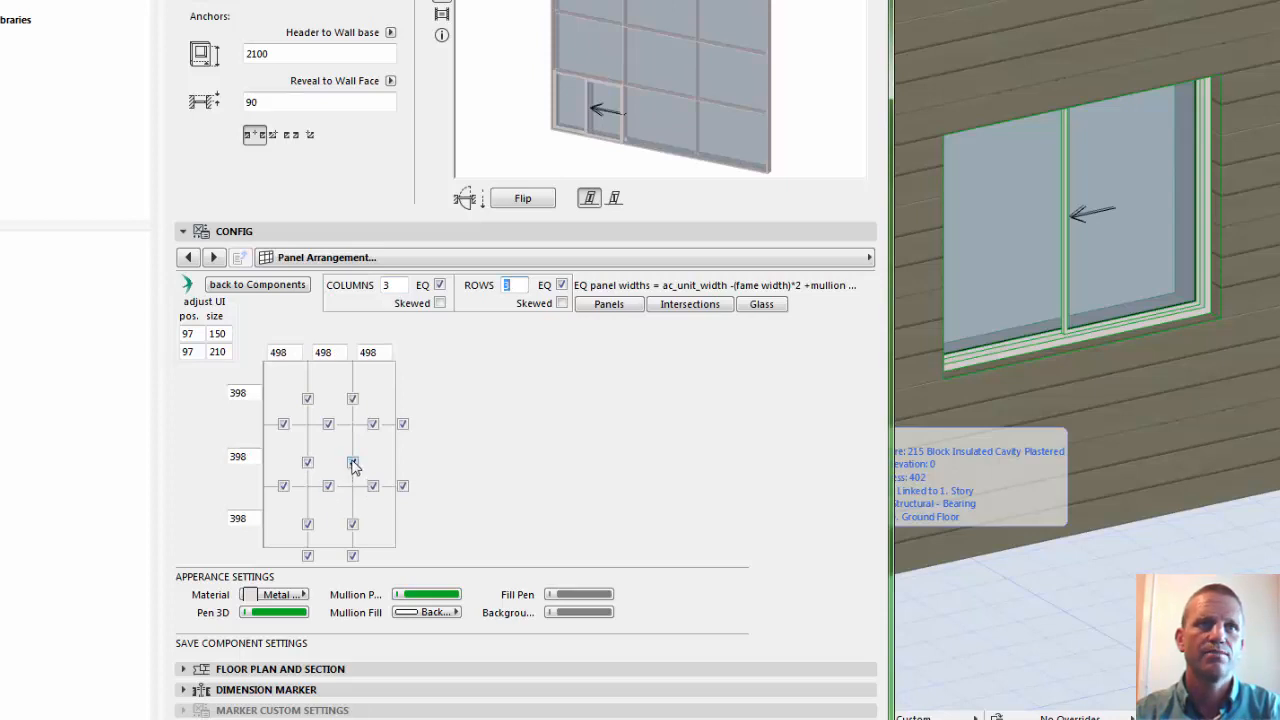
pyautogui.click(352, 463)
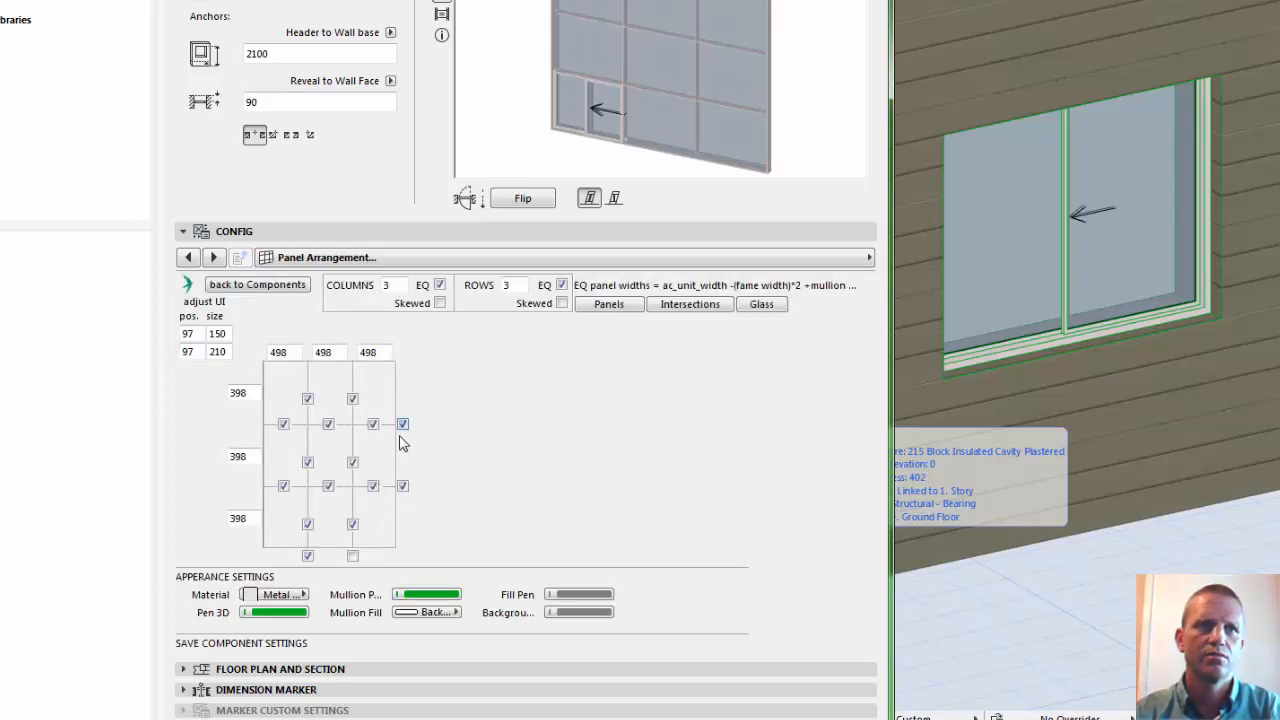
pyautogui.click(307, 555)
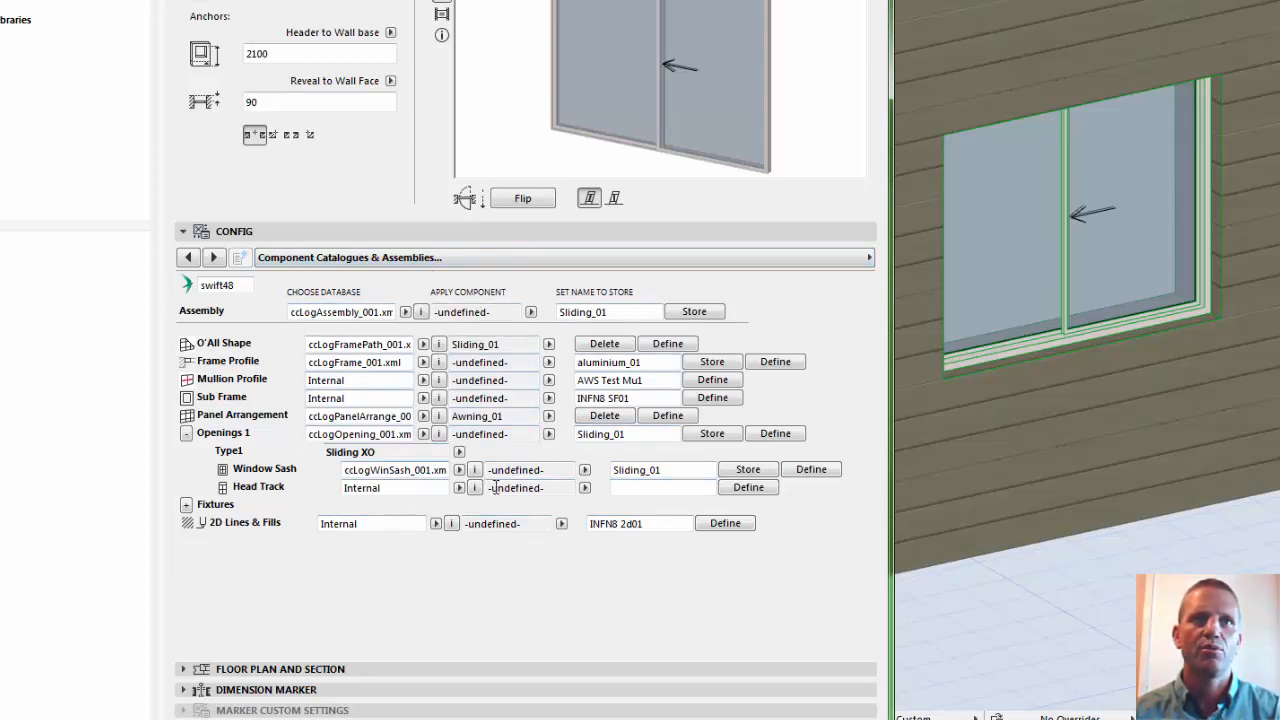
# Step: Close the window settings and select the Internal Data object in the Infinite Openings Macros folder, showing its custom settings
pyautogui.click(822, 719)
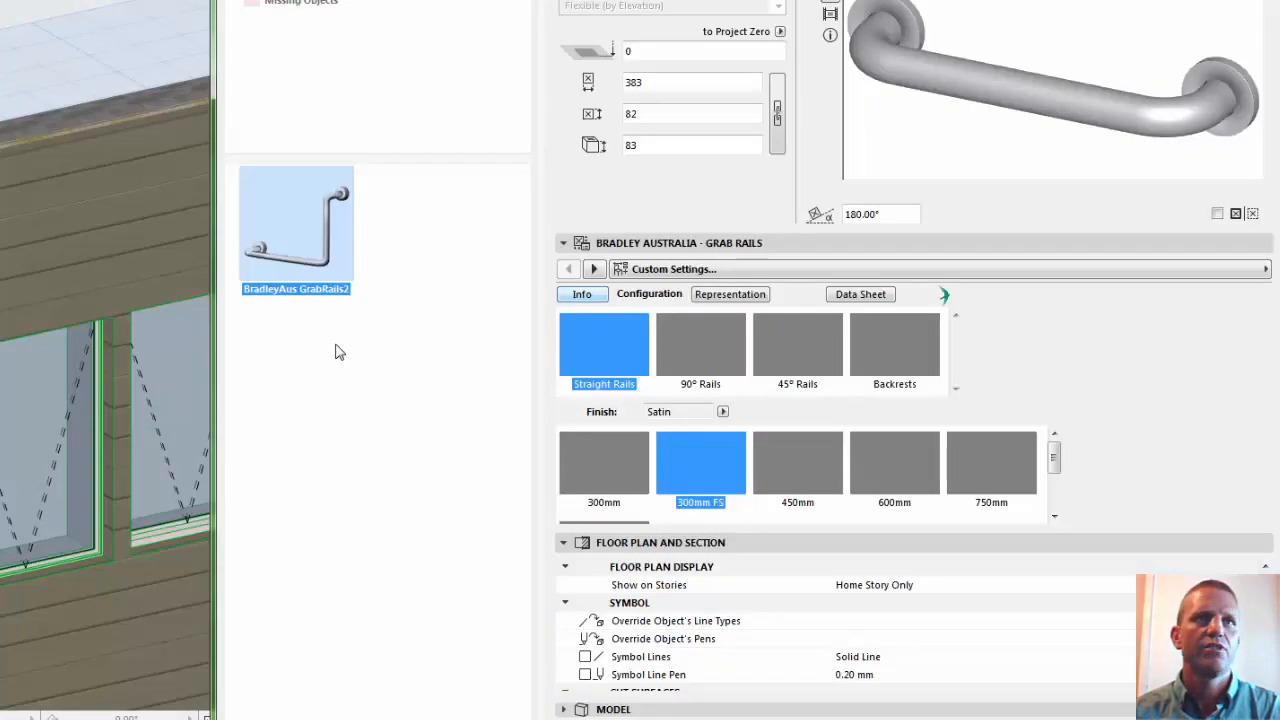
pyautogui.click(370, 63)
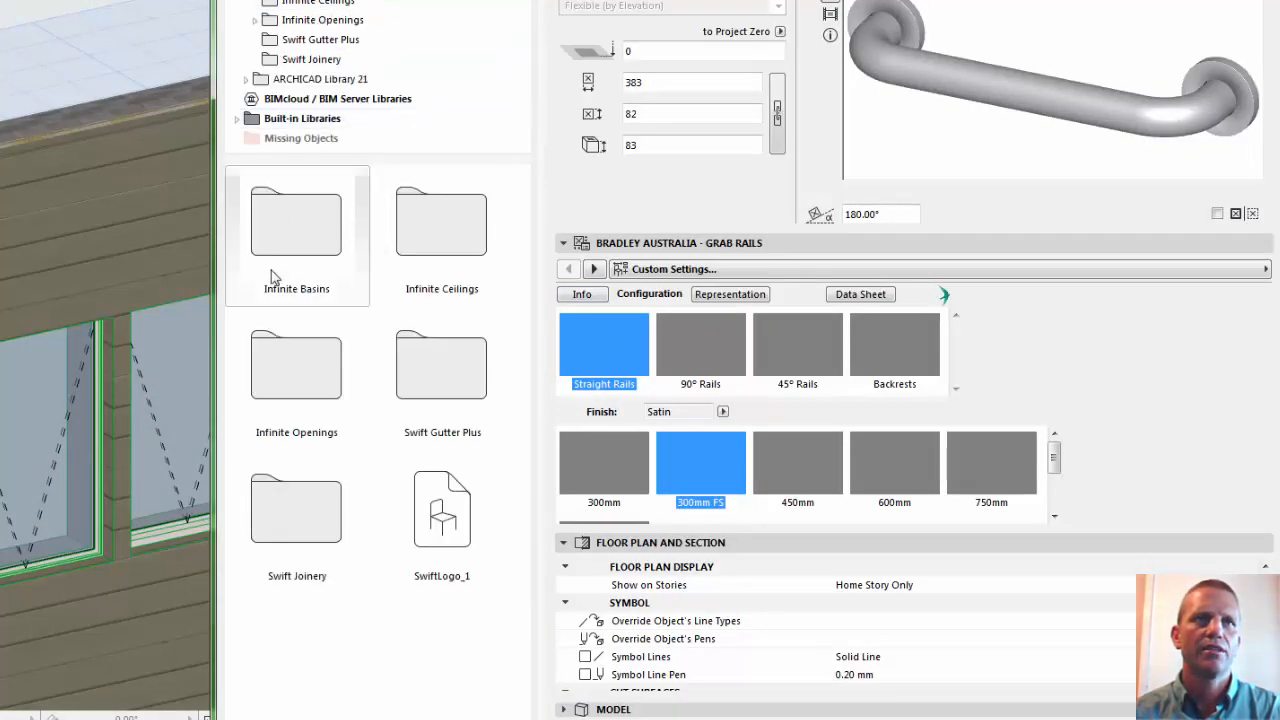
pyautogui.doubleClick(296, 365)
pyautogui.doubleClick(288, 214)
pyautogui.click(266, 236)
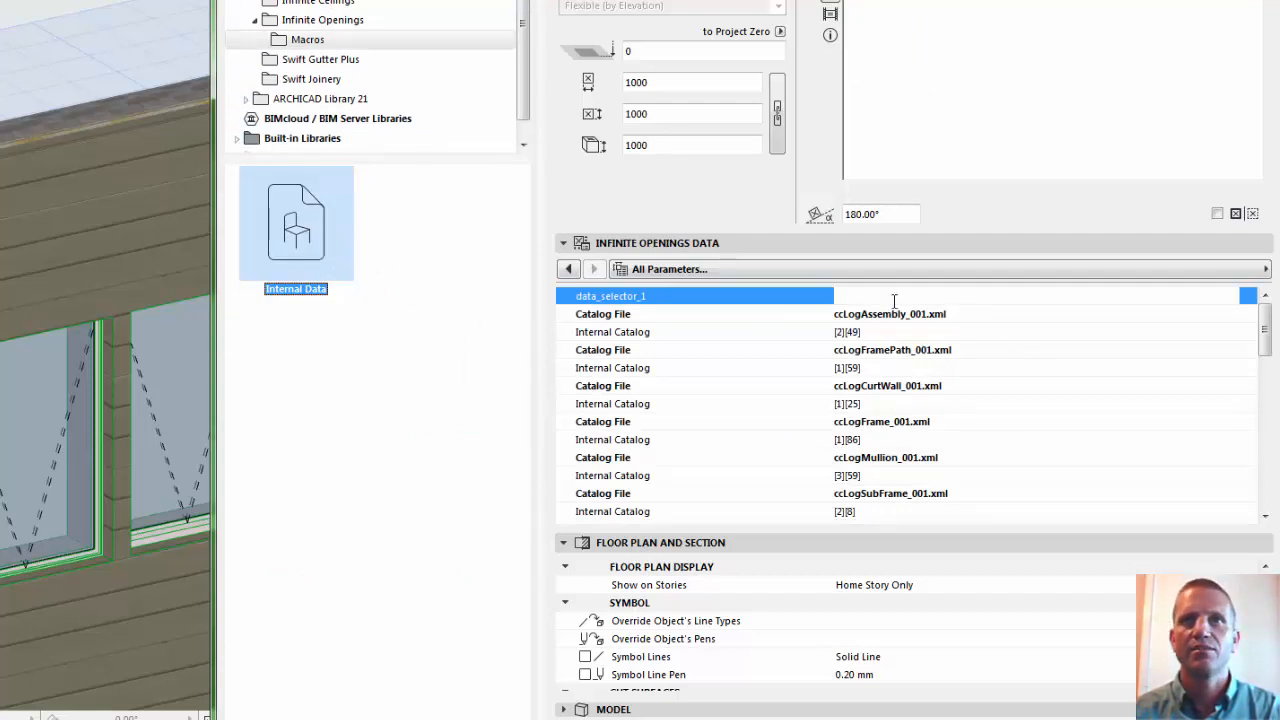
pyautogui.click(695, 270)
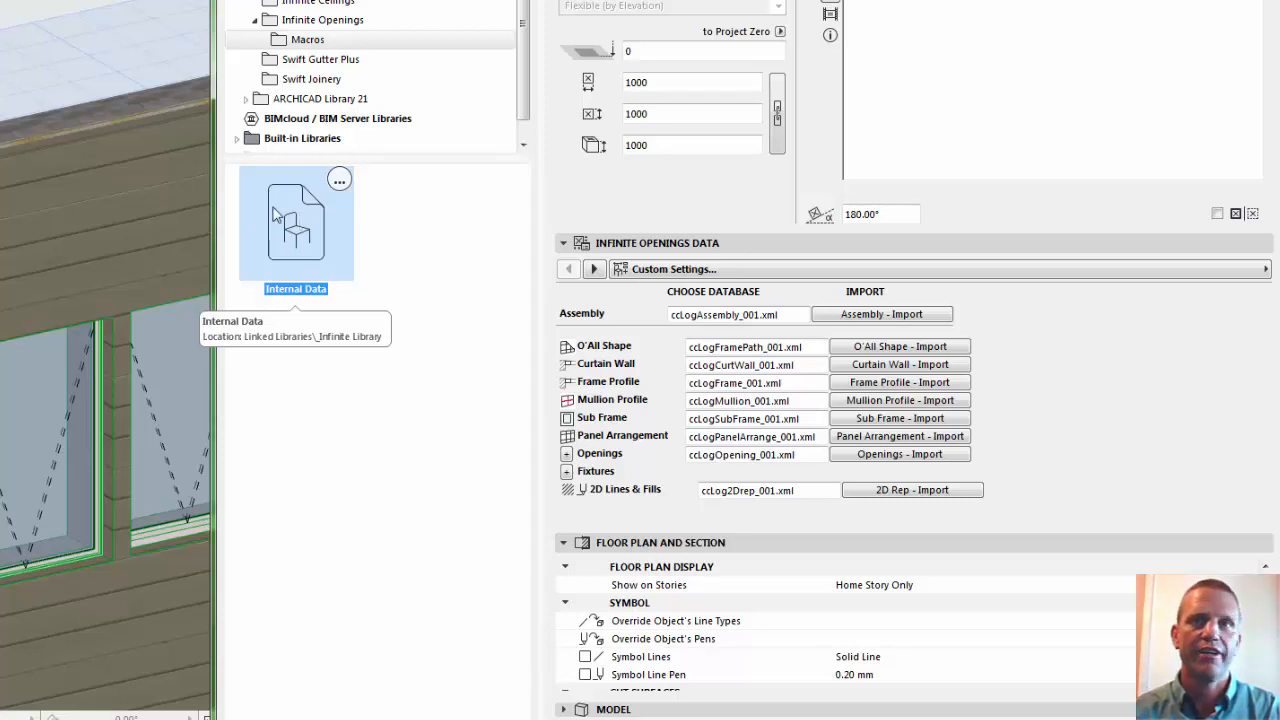
# Step: Open the Internal Data object for editing and import assembly data from ccLogAssembly_001.xml through its interface script preview
pyautogui.press('Return')
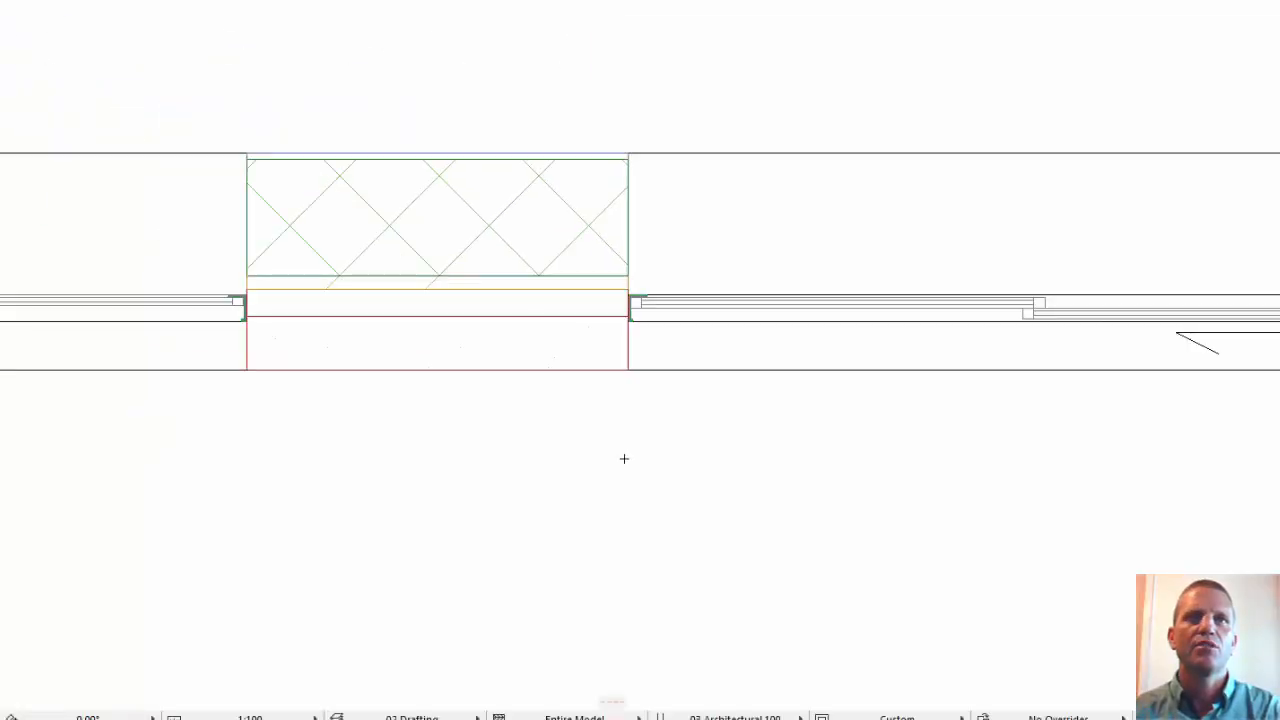
pyautogui.moveTo(650, 558); pyautogui.dragTo(621, 374, button='middle')
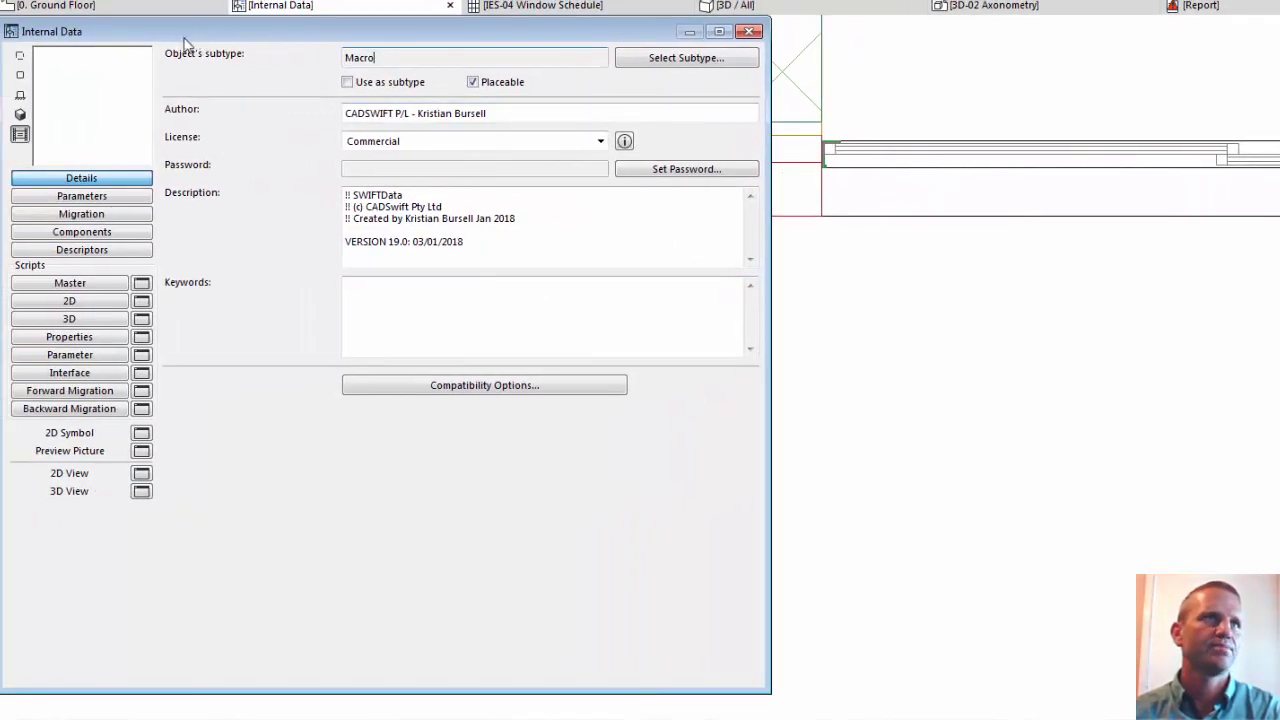
pyautogui.click(70, 373)
pyautogui.click(410, 58)
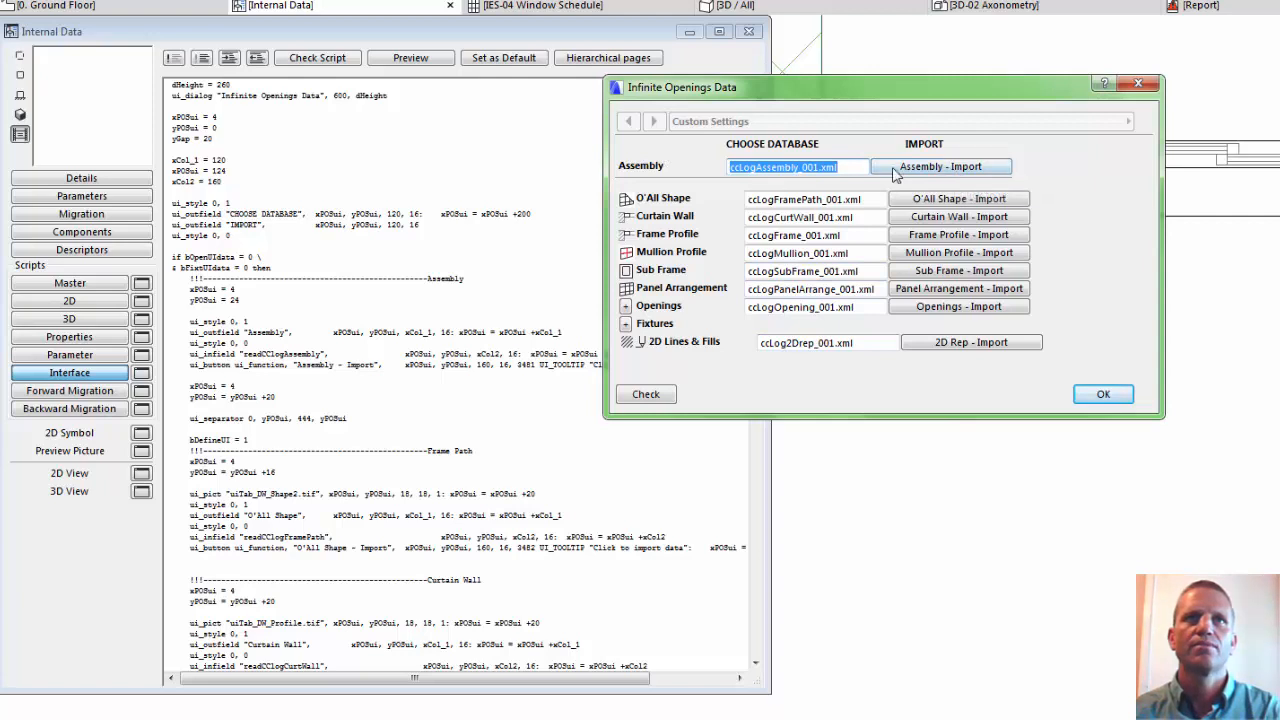
pyautogui.click(938, 168)
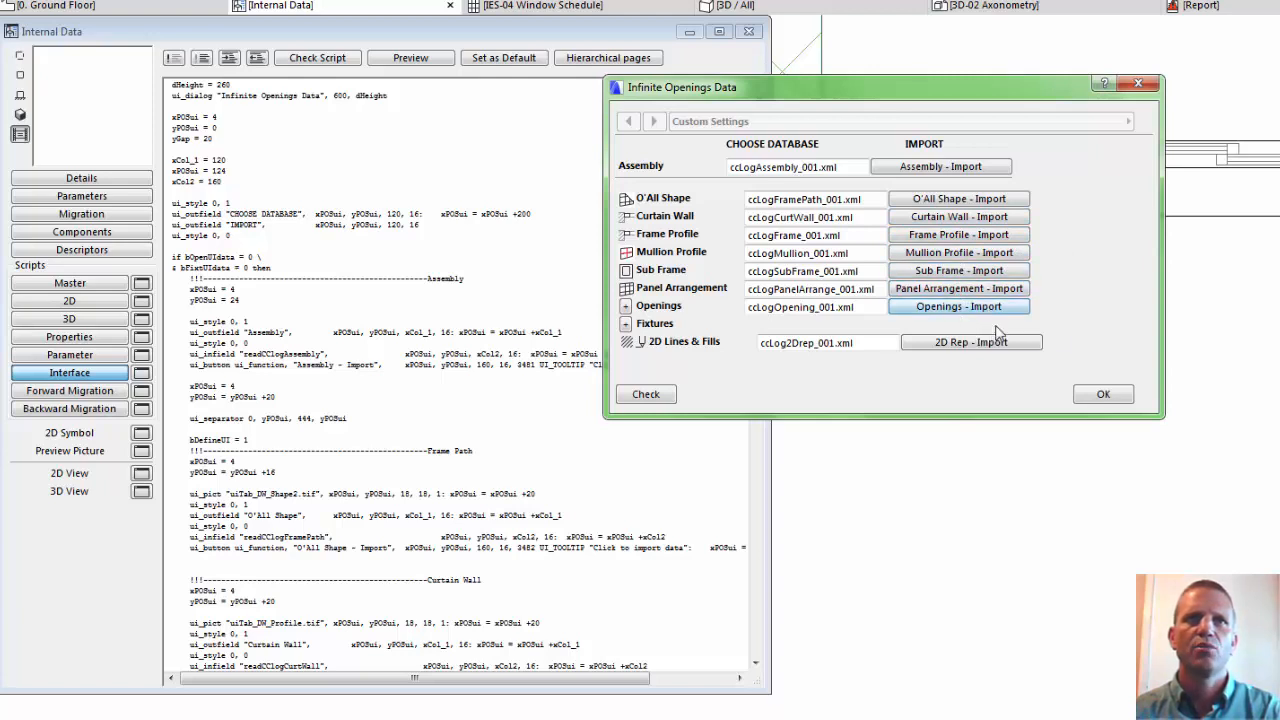
pyautogui.click(1105, 396)
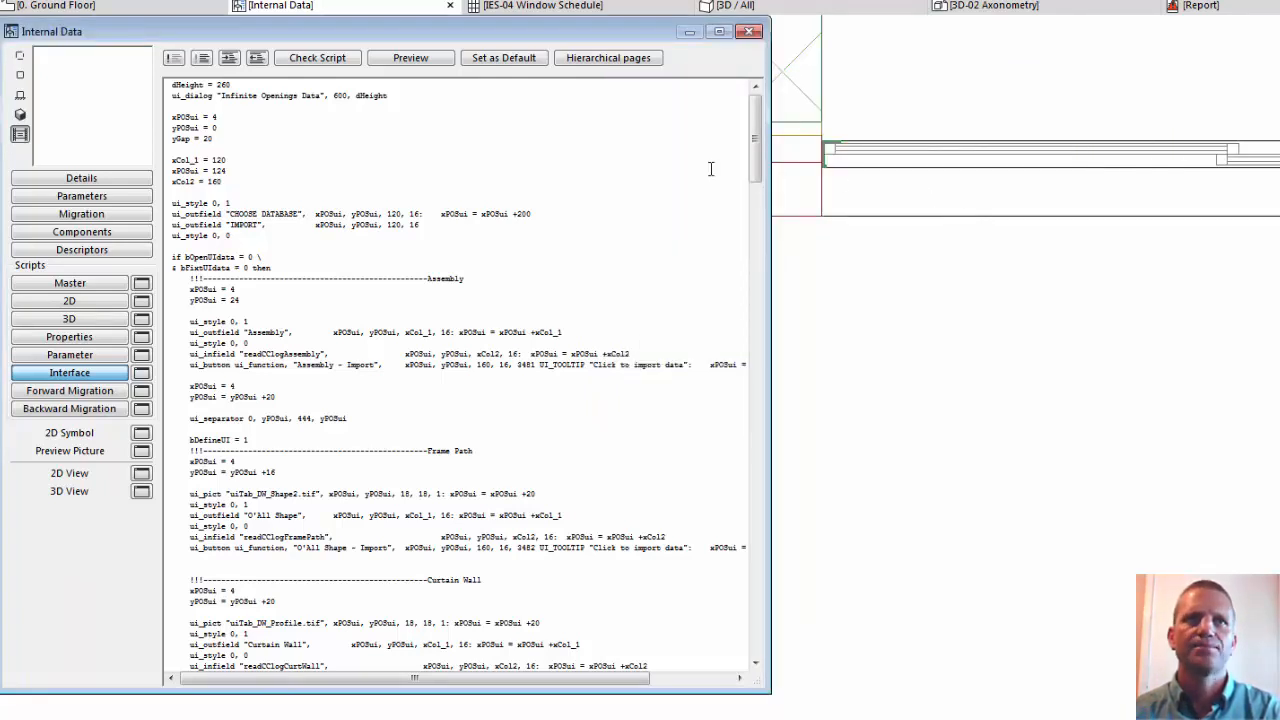
# Step: Set the sliding window's Assembly database to Internal and check which assembly components it offers
pyautogui.click(869, 290)
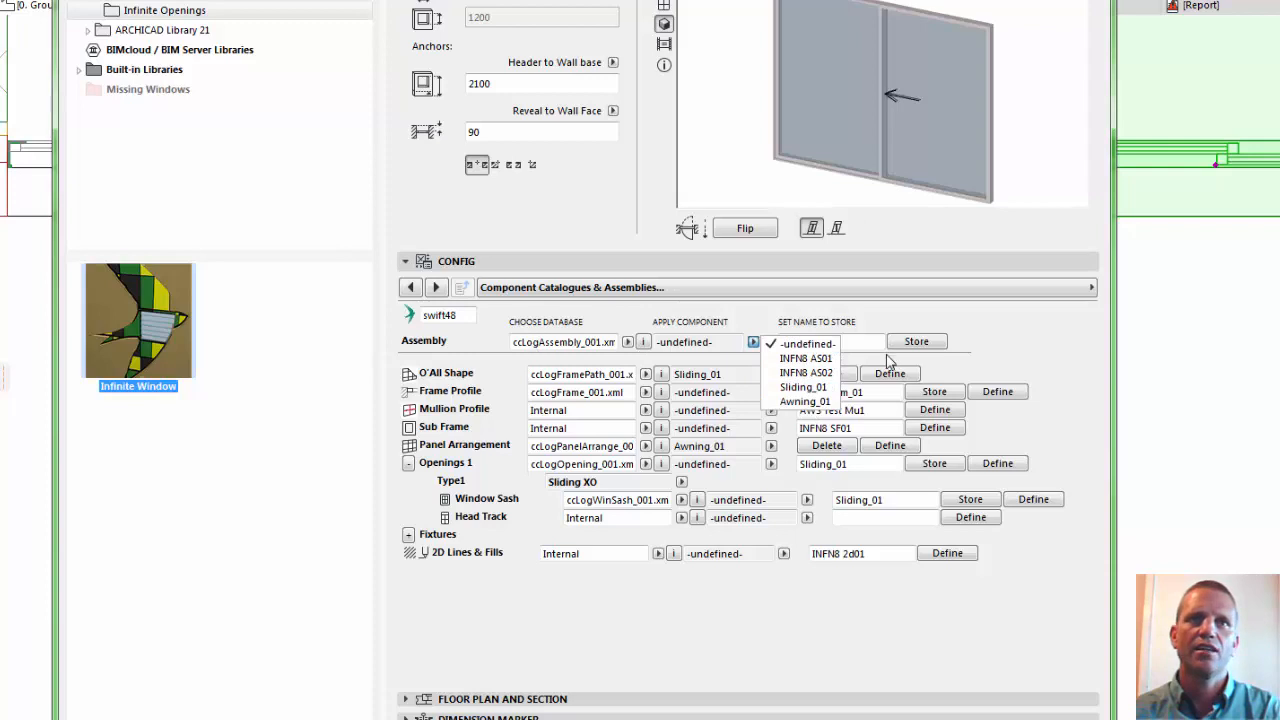
pyautogui.click(630, 342)
pyautogui.click(627, 342)
pyautogui.click(680, 349)
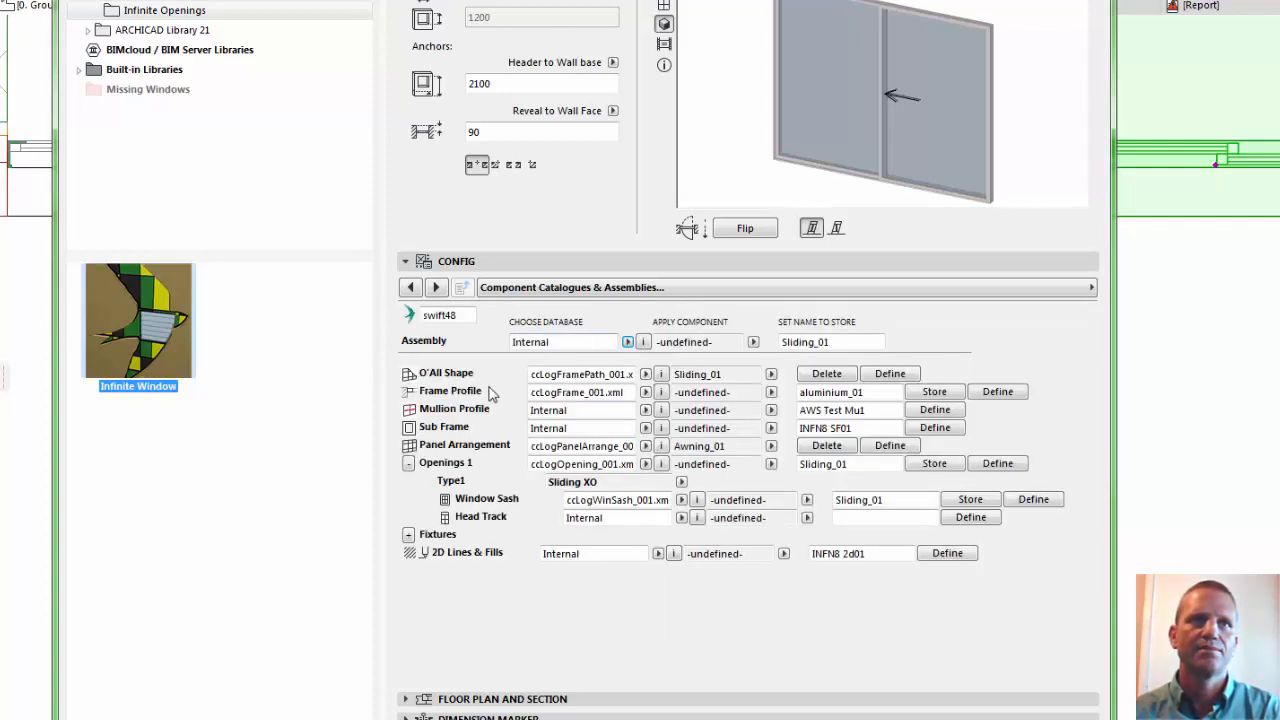
pyautogui.click(753, 342)
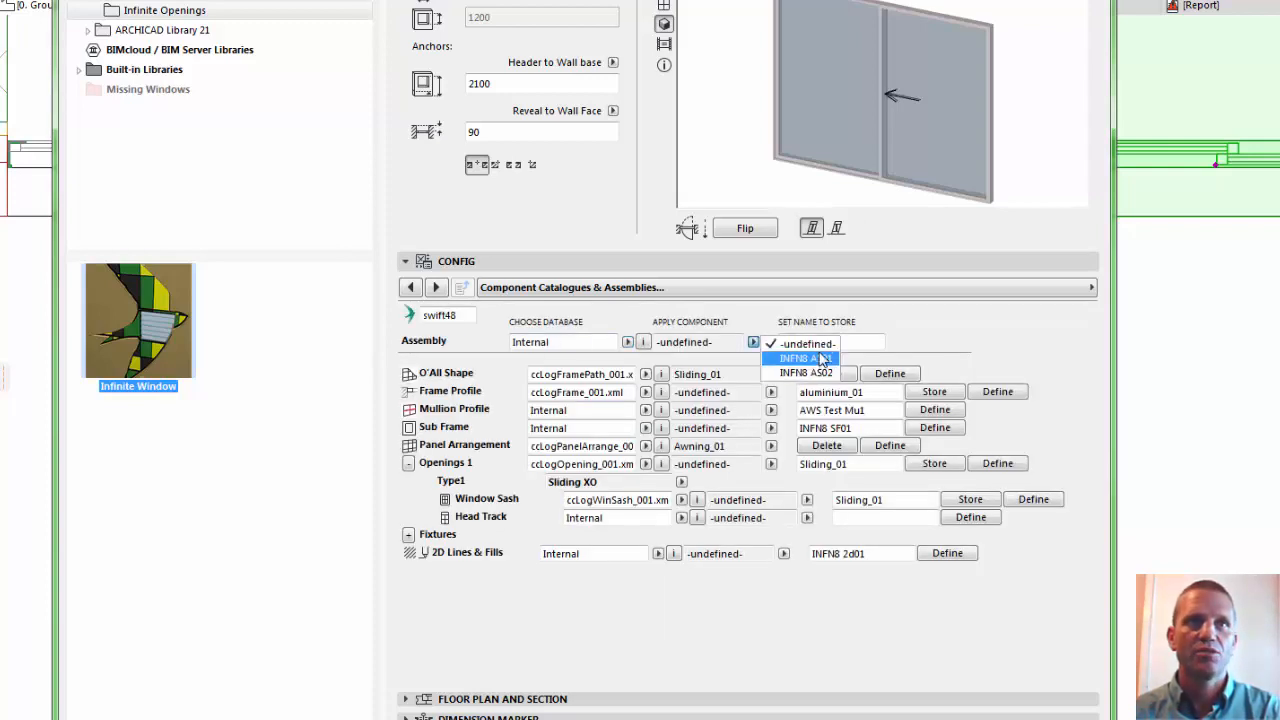
pyautogui.click(760, 344)
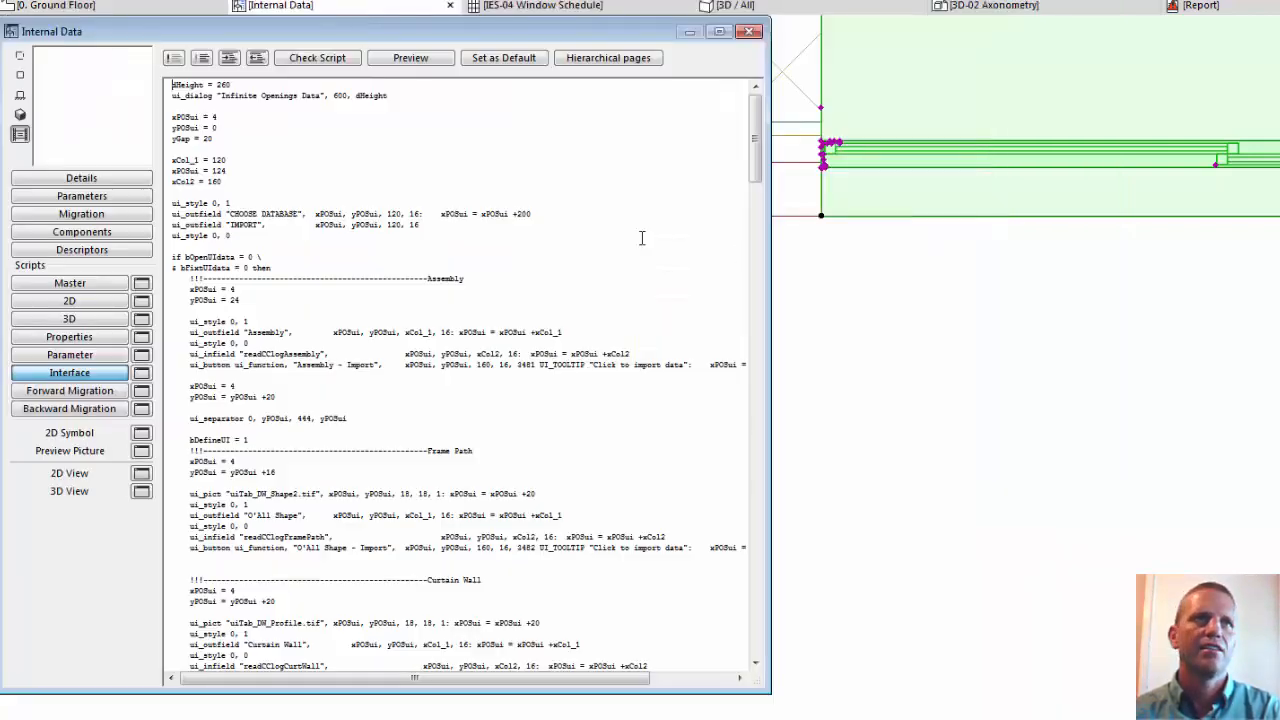
# Step: Try to save the Internal Data object from its script editor, and close the editor window
pyautogui.hotkey('ctrl', 's')
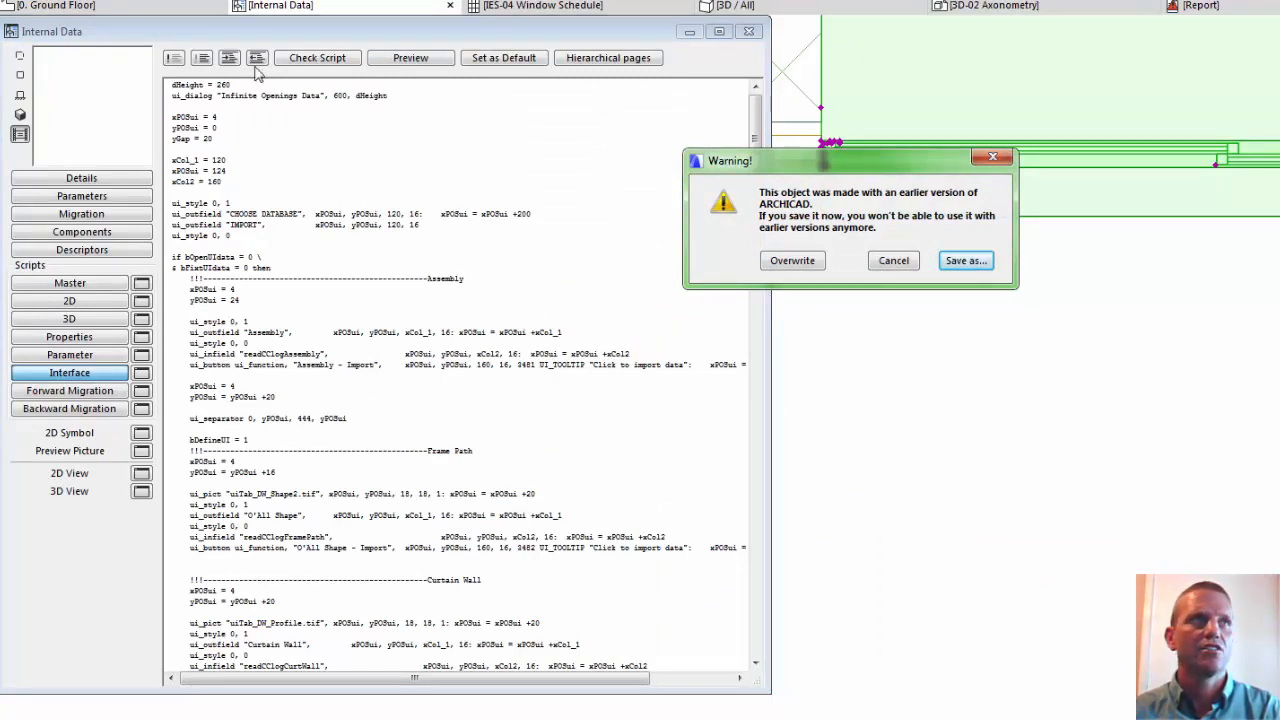
pyautogui.click(898, 264)
pyautogui.click(750, 33)
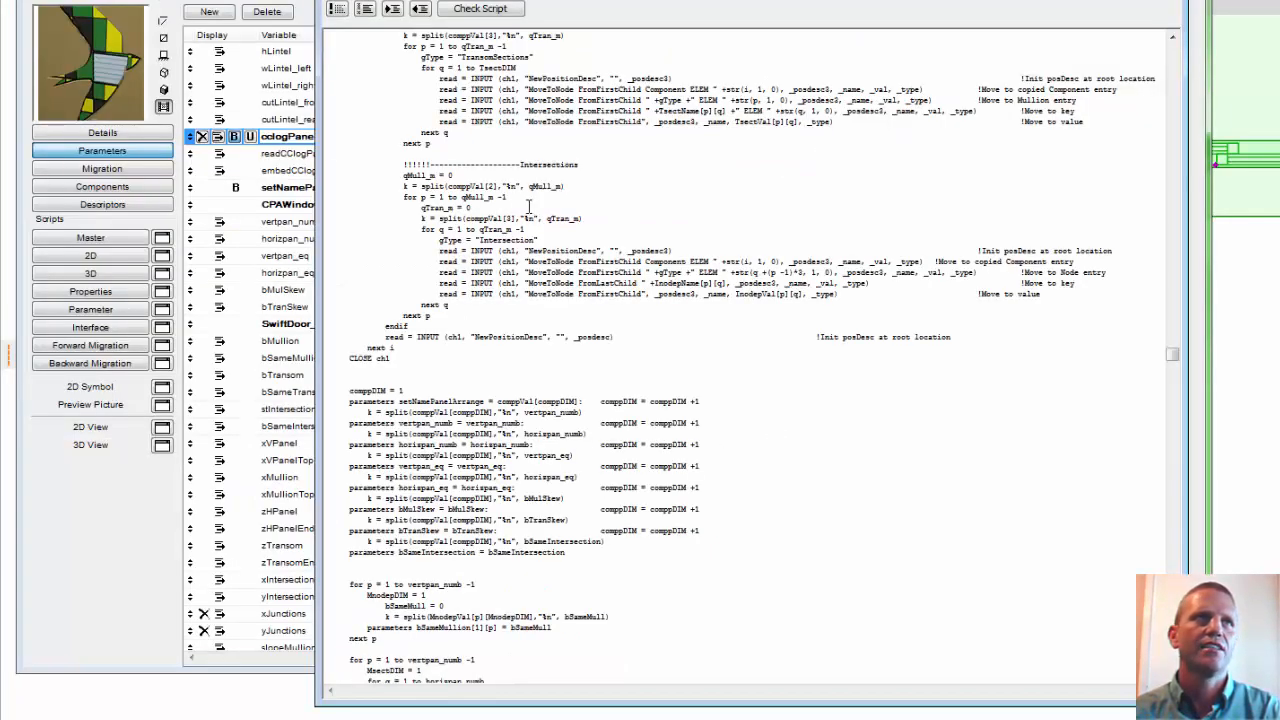
# Step: Open the Internal Data object in the other ARCHICAD session and import assembly data from ccLogAssembly_001.xml through its interface preview
pyautogui.hotkey('ctrl', 'shift', 'o')
pyautogui.click(700, 281)
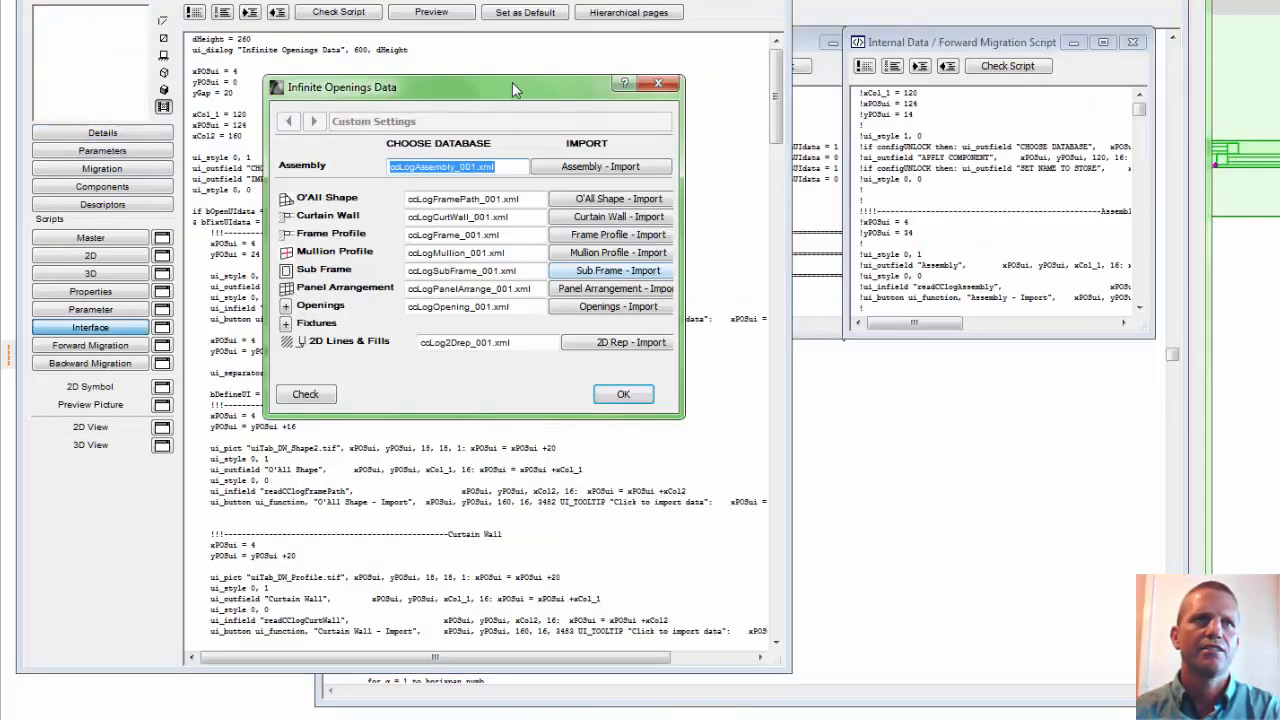
pyautogui.moveTo(512, 85); pyautogui.dragTo(593, 108)
pyautogui.click(841, 221)
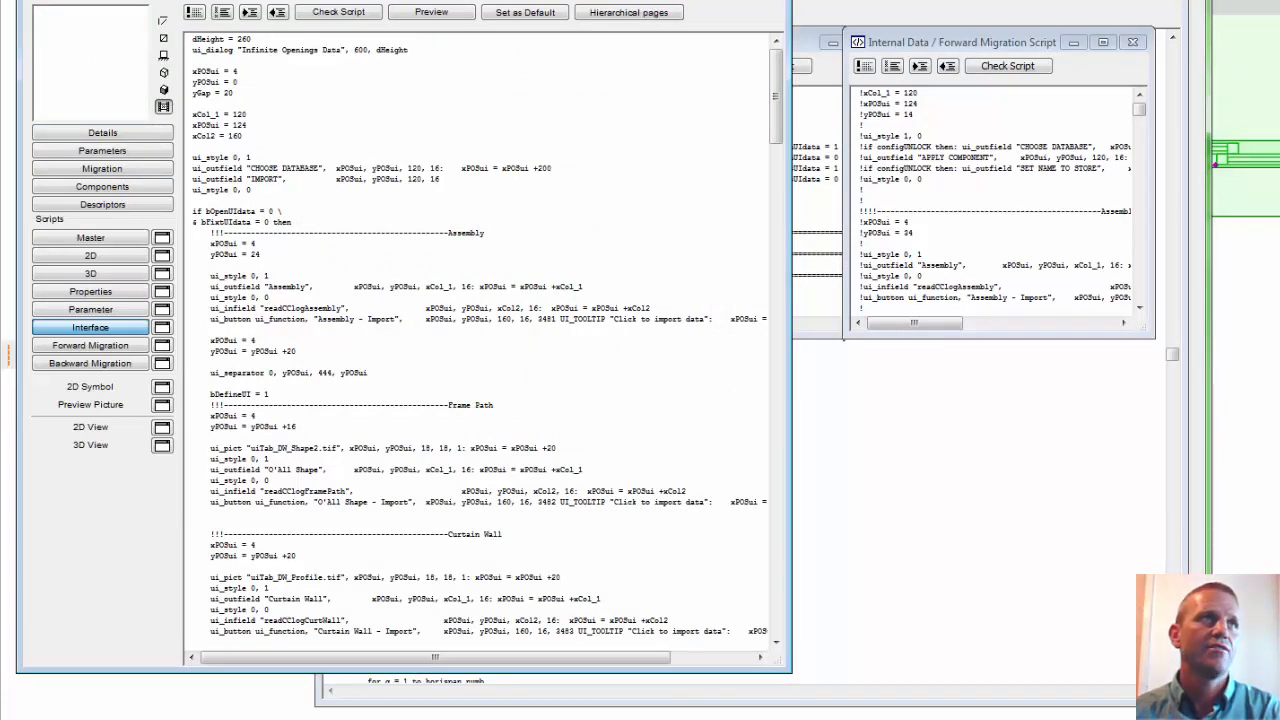
# Step: Inspect the assembly names held in the embedCClogAssembly array parameter of the Internal Data object
pyautogui.click(138, 154)
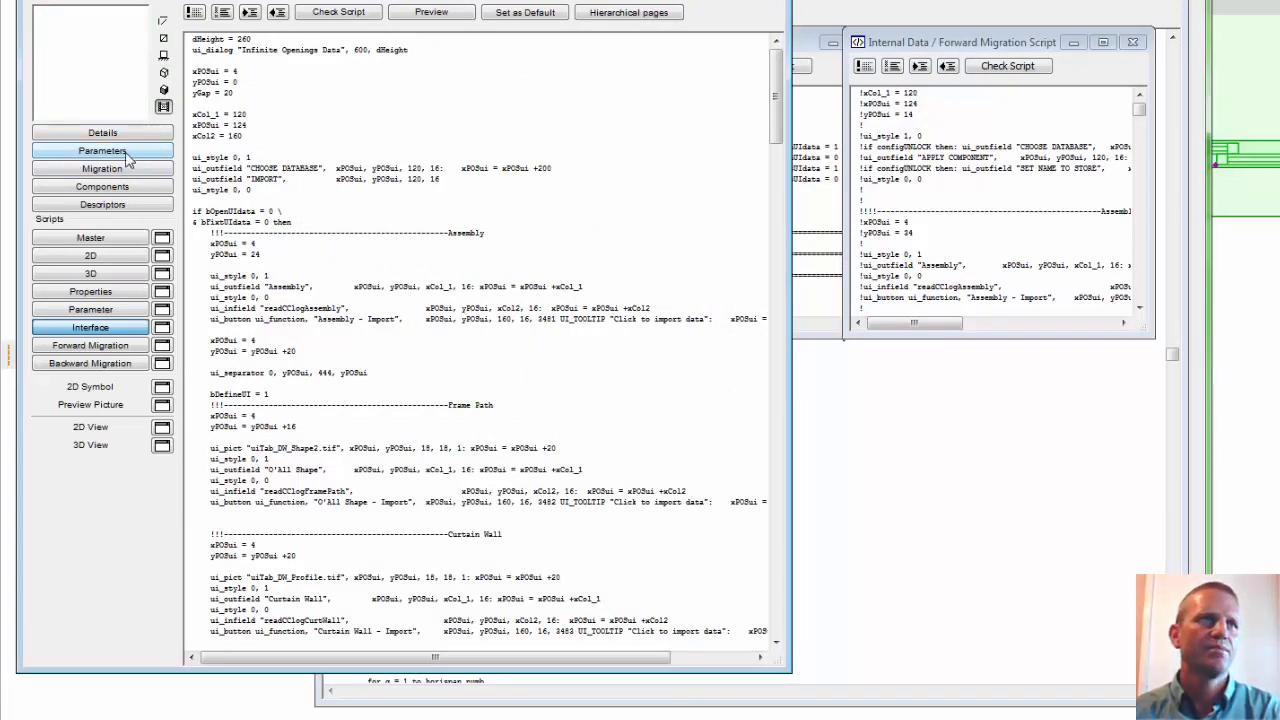
pyautogui.click(643, 228)
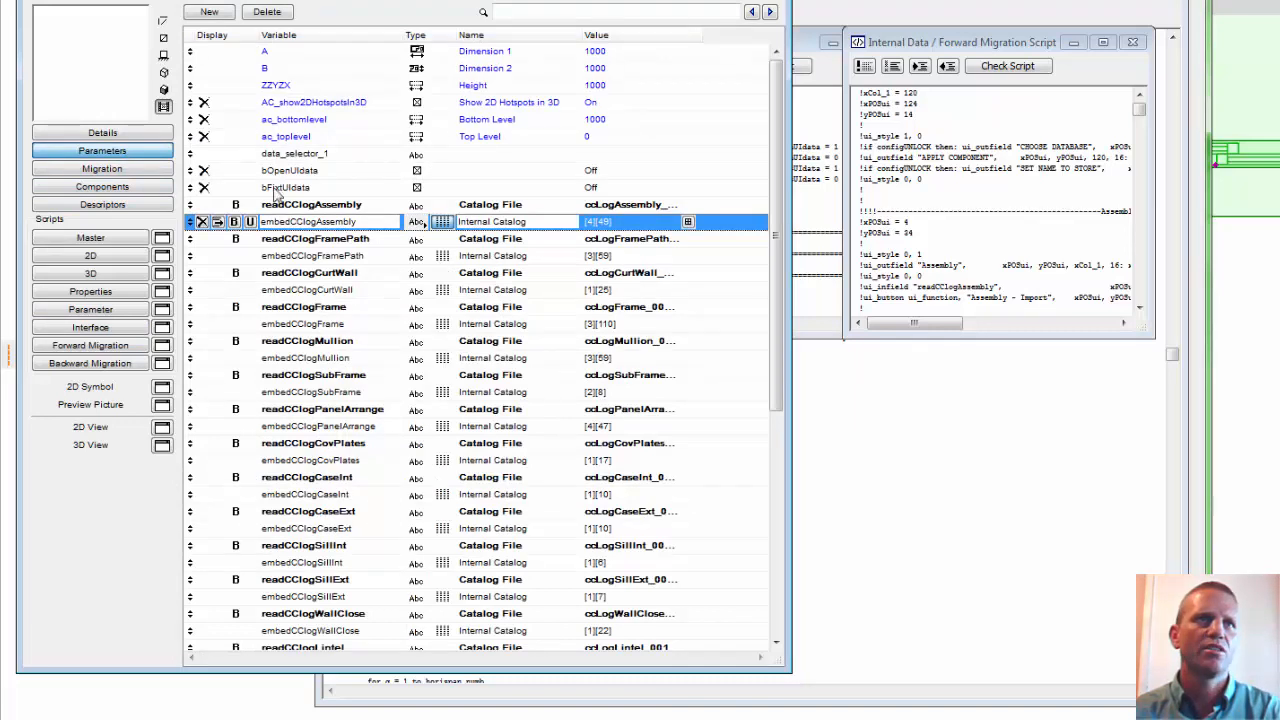
pyautogui.click(688, 222)
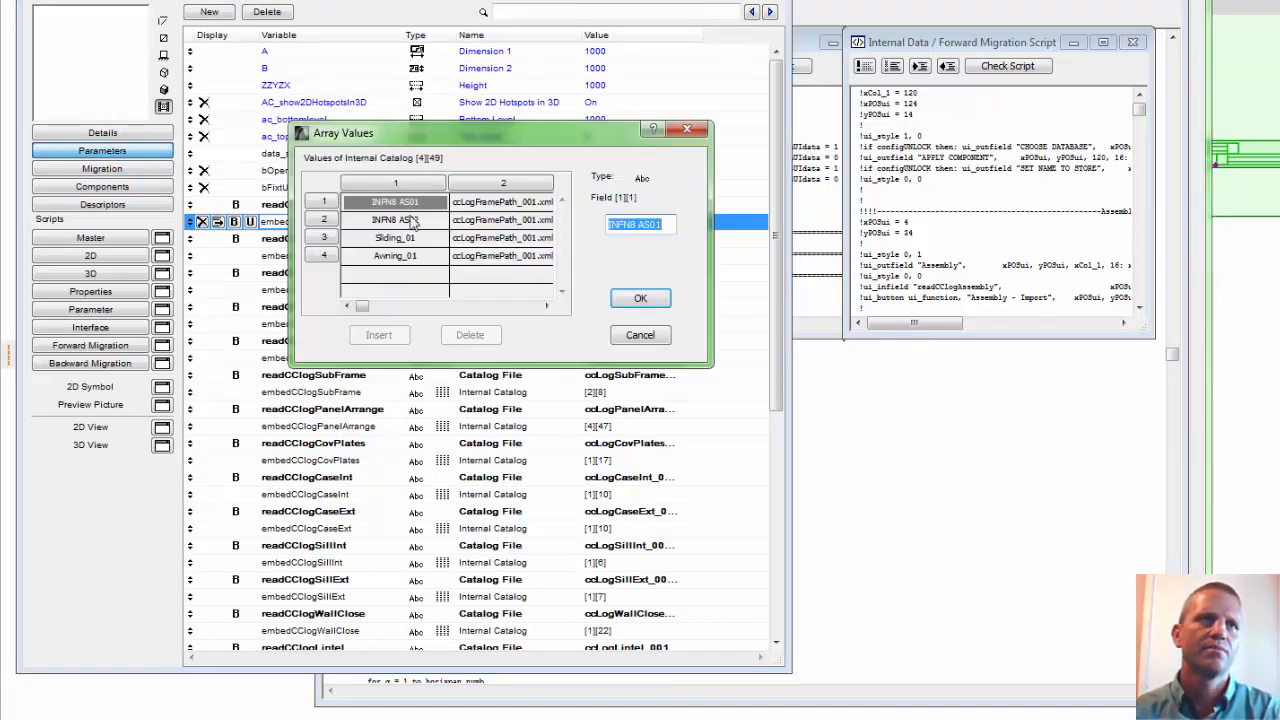
pyautogui.moveTo(409, 217); pyautogui.dragTo(400, 263)
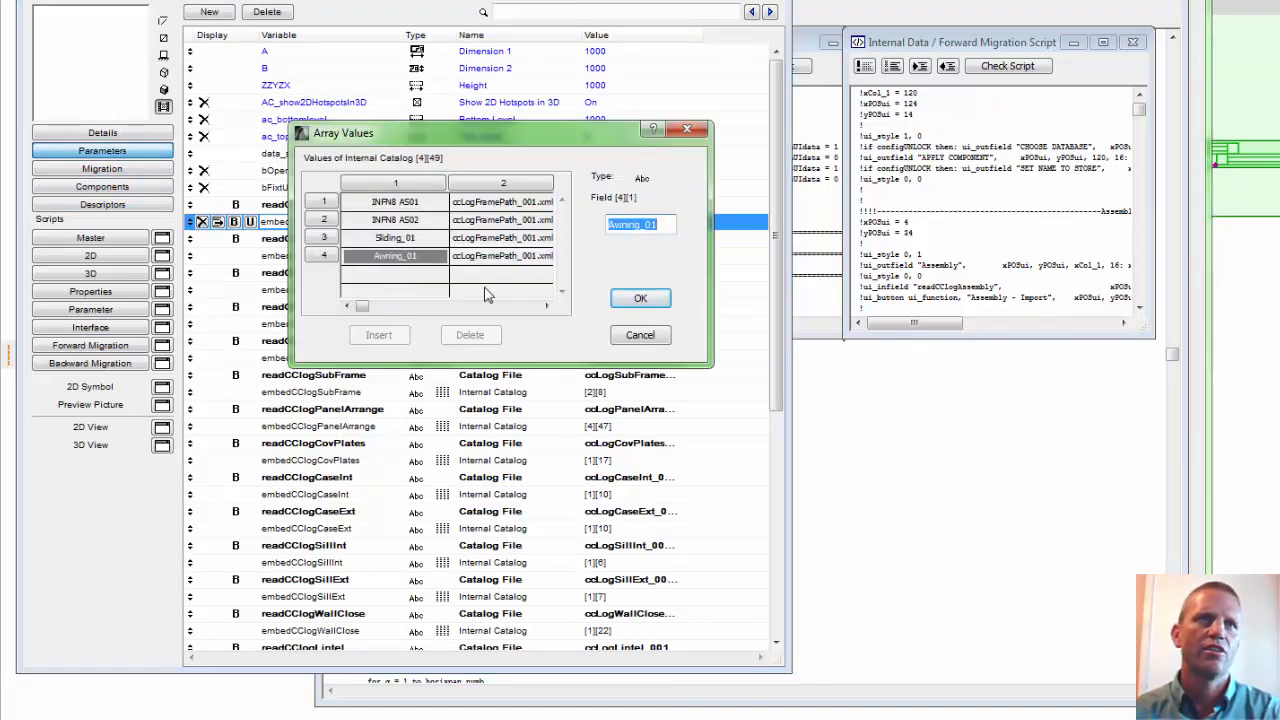
pyautogui.click(643, 301)
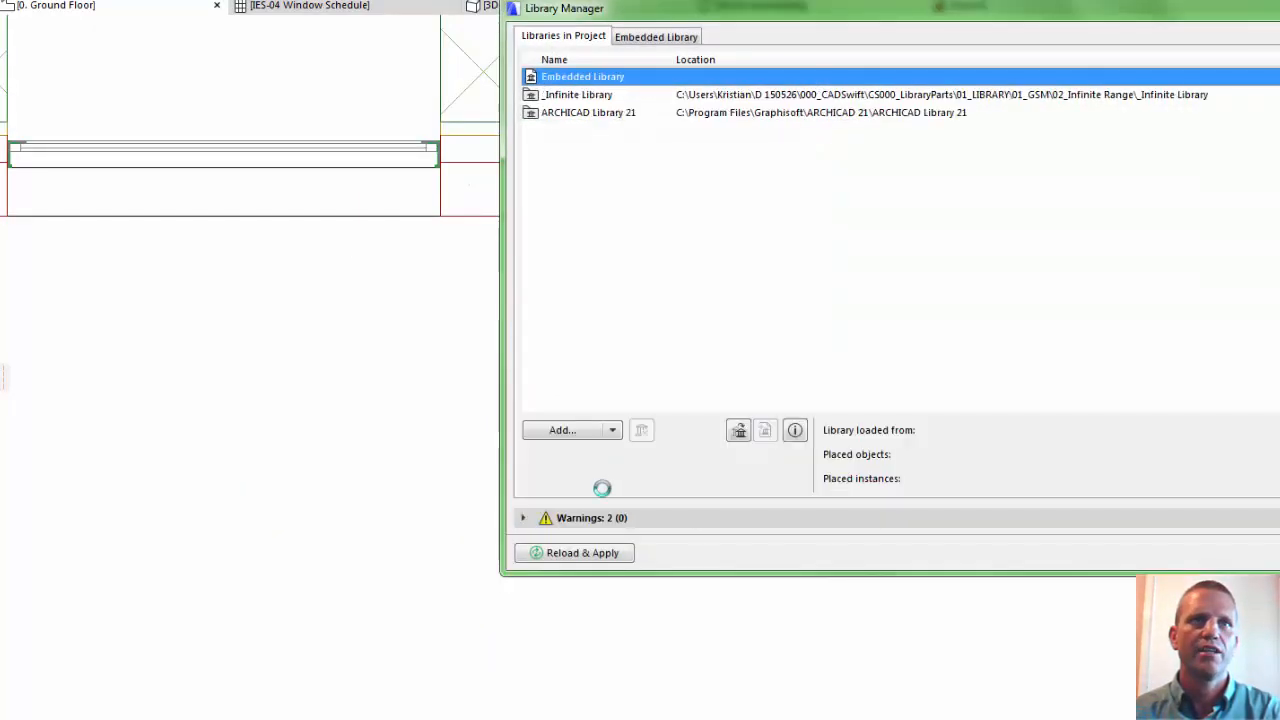
# Step: Reload the project libraries and reopen the sliding window's settings to check its internal assembly list
pyautogui.click(572, 552)
pyautogui.hotkey('ctrl', 't')
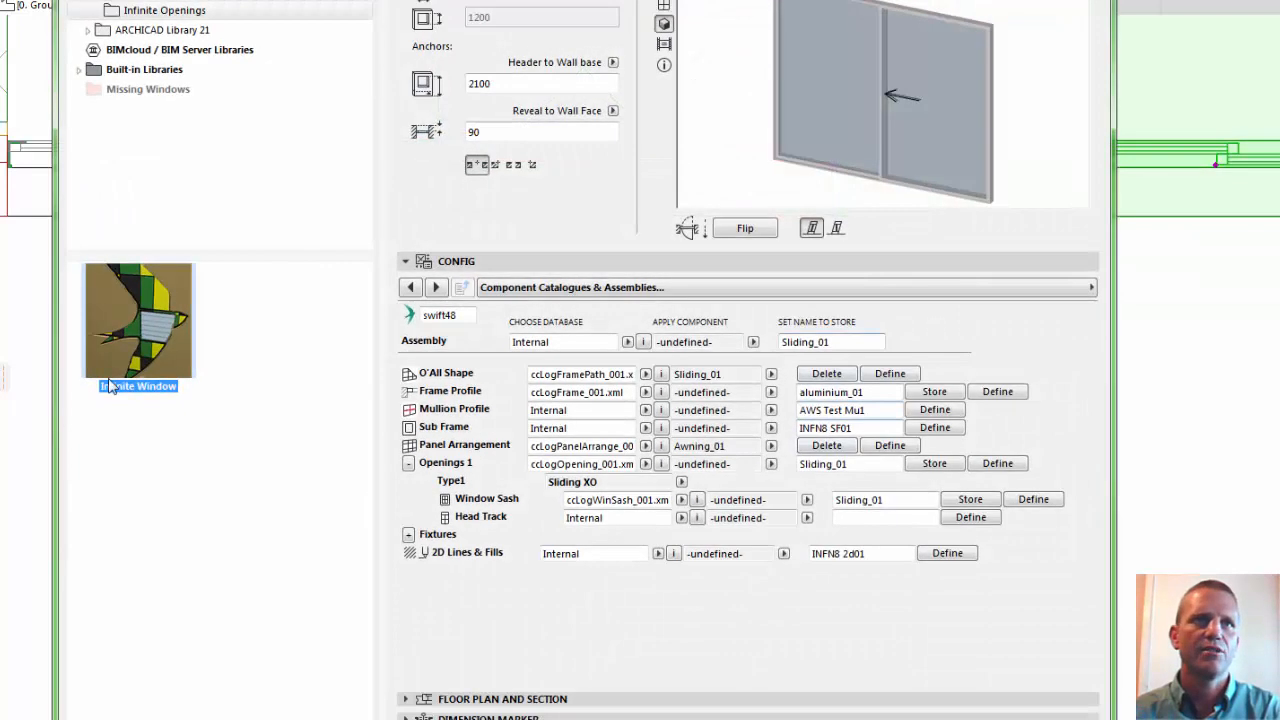
pyautogui.click(752, 343)
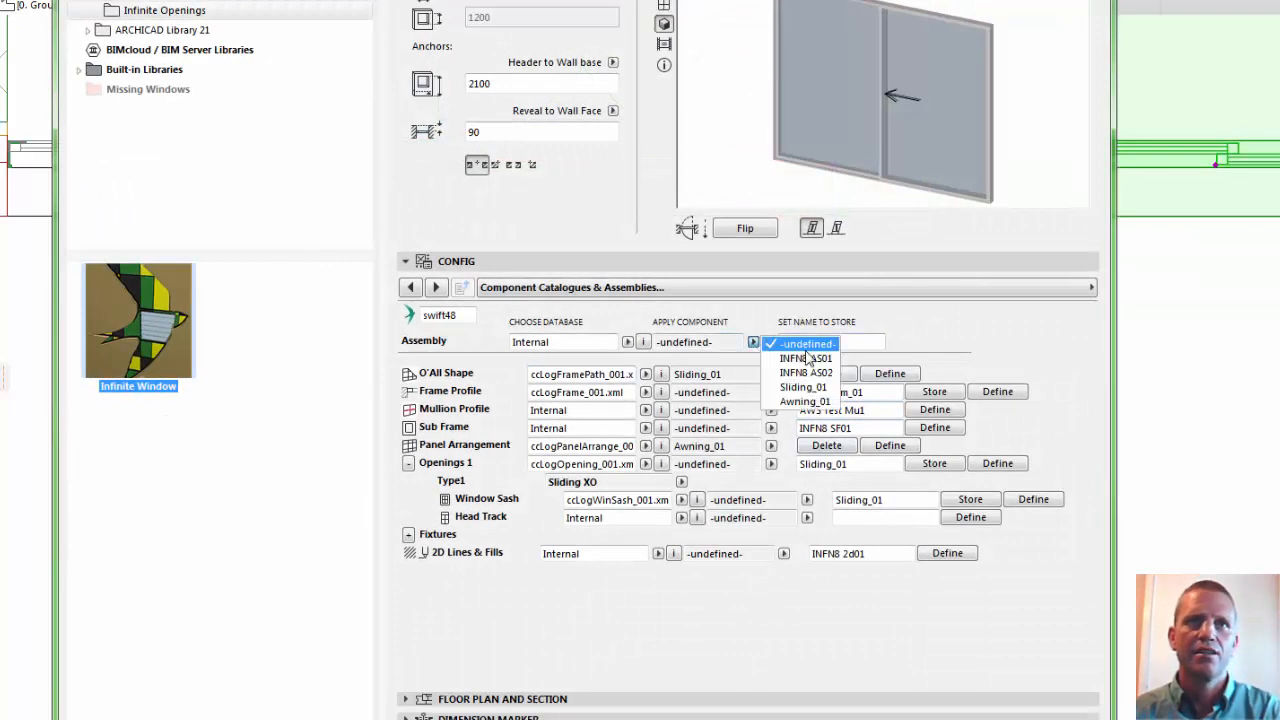
# Step: Switch the O'All Shape, Frame Profile, Panel Arrangement, Openings 1 and Window Sash databases to Internal, applying Sliding_01 to O'All Shape and Panel Arrangement
pyautogui.click(646, 374)
pyautogui.click(685, 376)
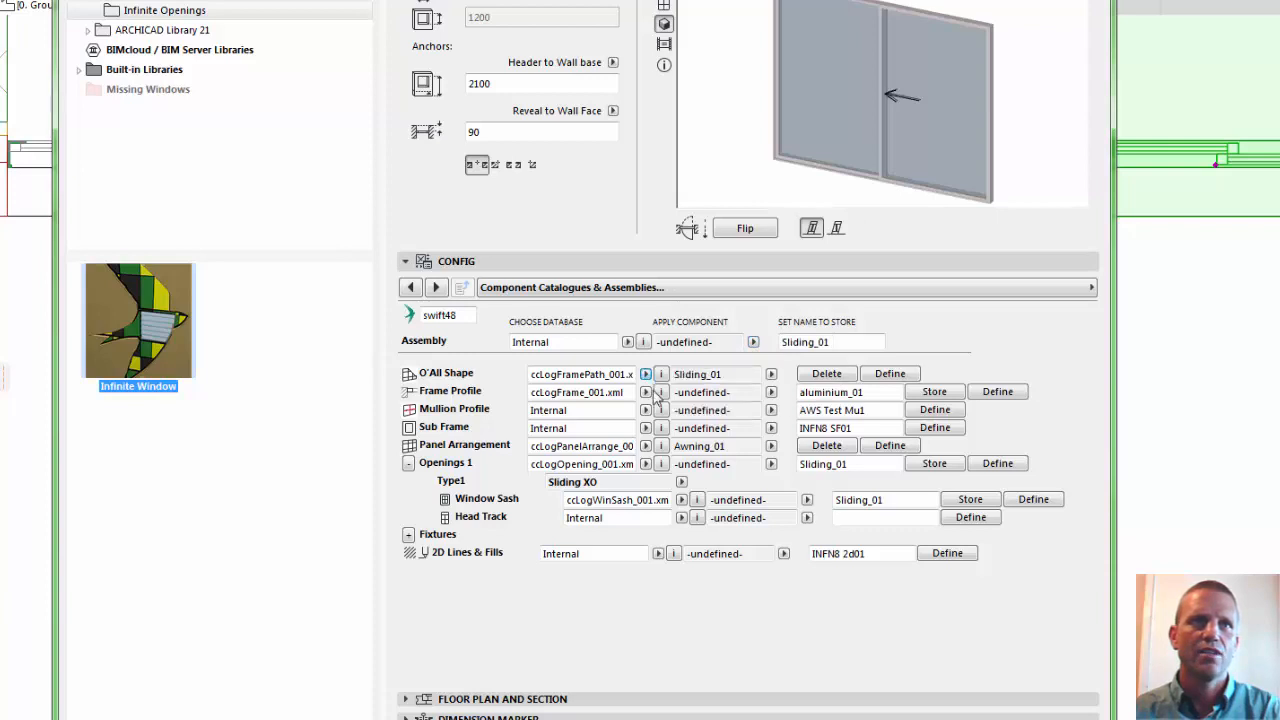
pyautogui.click(646, 392)
pyautogui.click(685, 392)
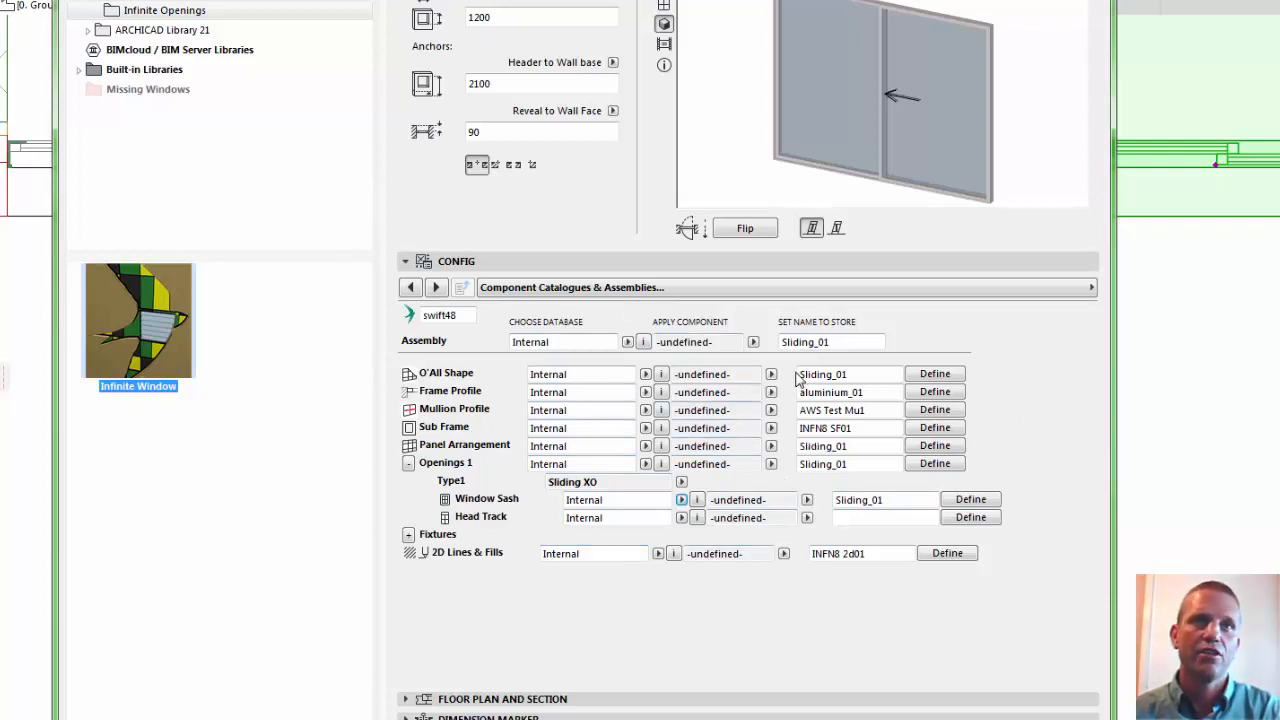
pyautogui.click(771, 374)
pyautogui.click(824, 406)
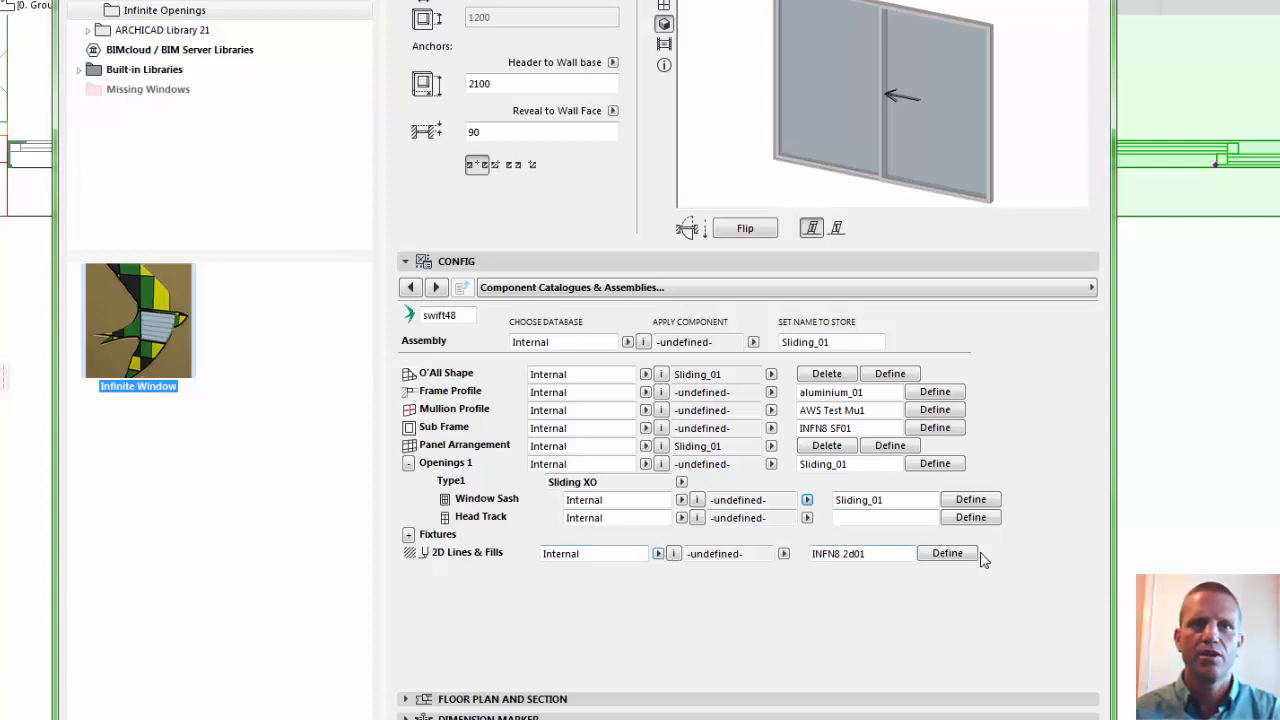
# Step: Review the 2D Lines & Fills definition's pen, fill and surface settings, and return to the component catalogue
pyautogui.click(950, 554)
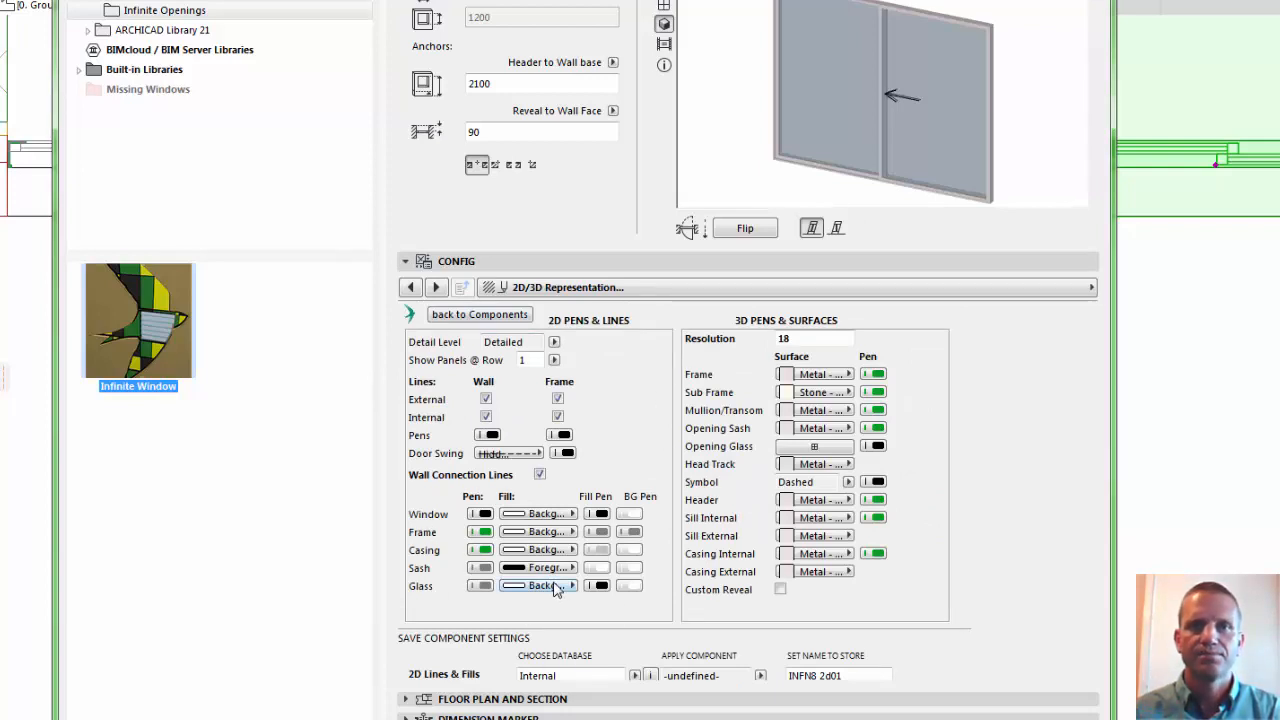
pyautogui.click(447, 314)
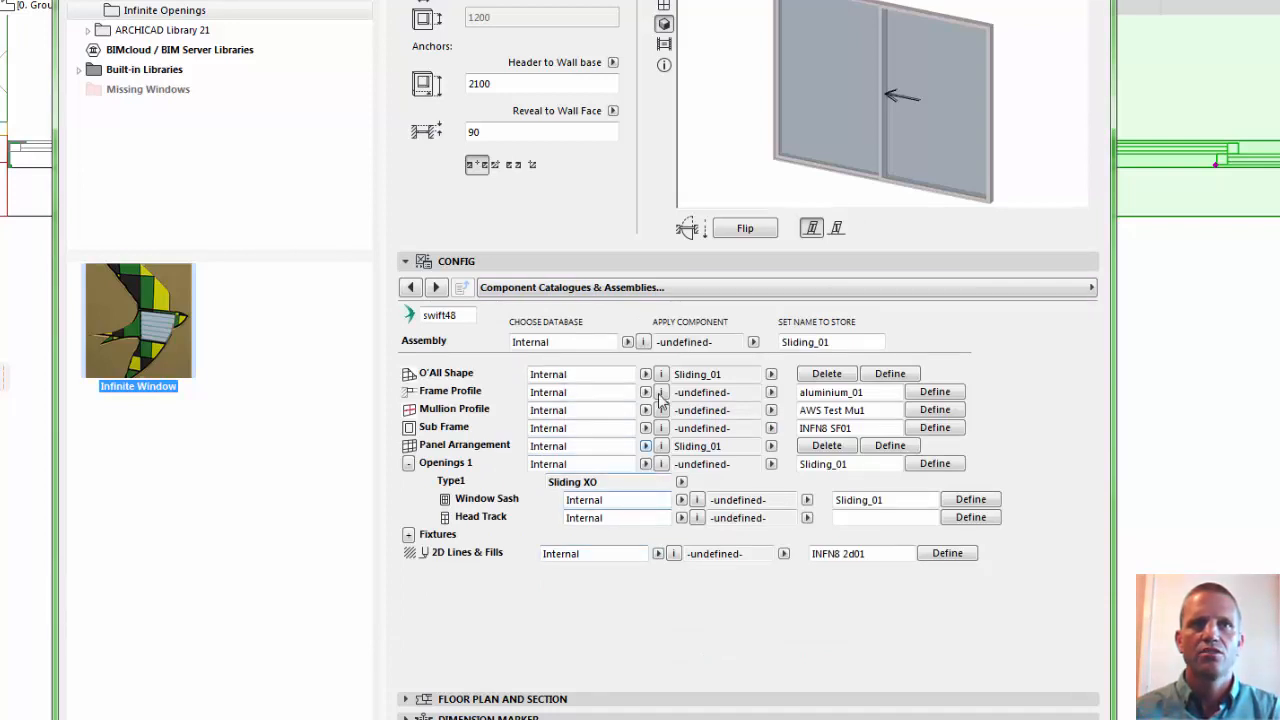